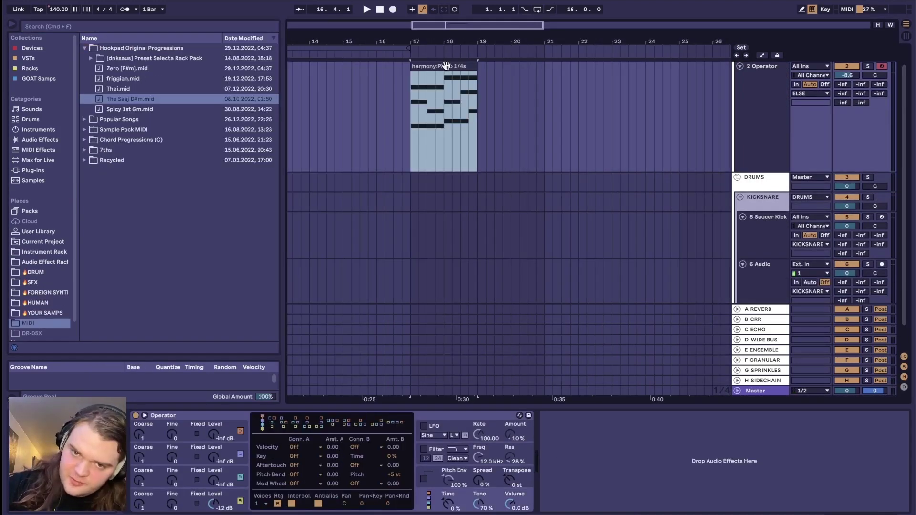
Step: Play back the harmony:Piano clip on the Operator track and stop it after listening
{"action": "key", "text": "space"}
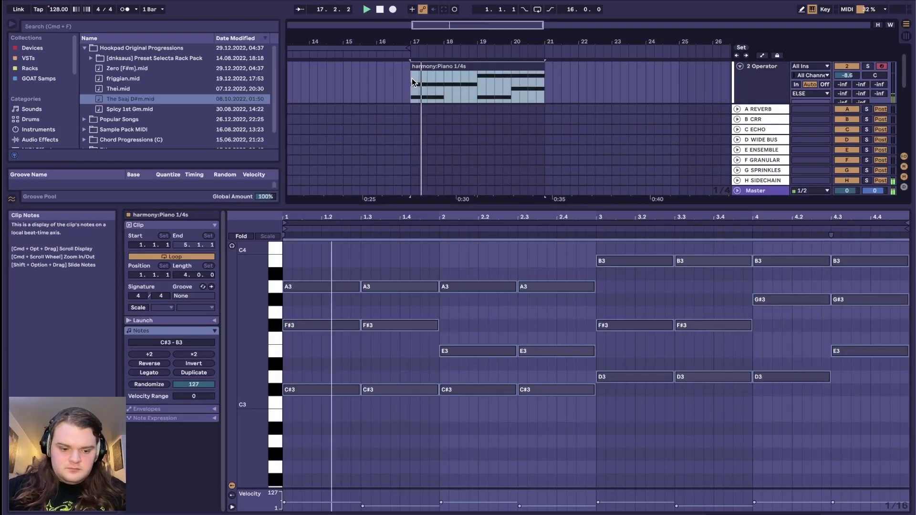
{"action": "key", "text": "shift+Tab"}
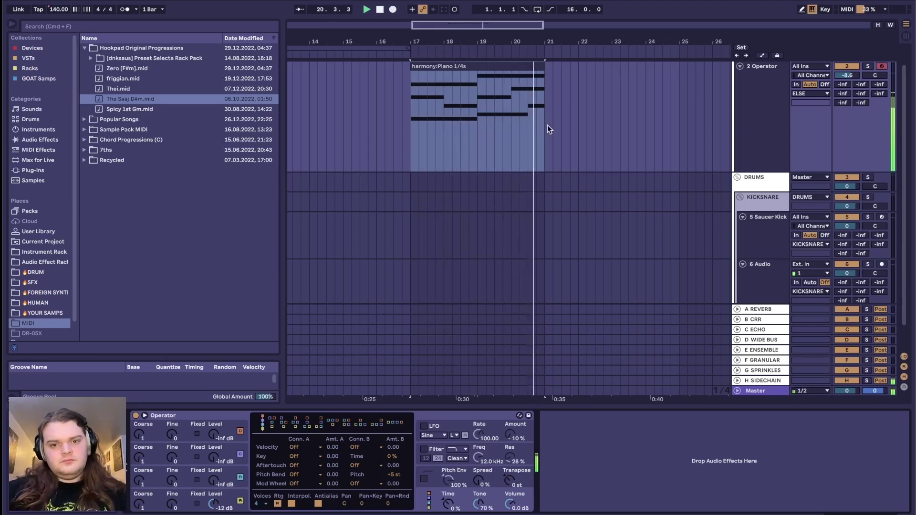
{"action": "key", "text": "space"}
{"action": "left_click", "coordinate": [745, 131]}
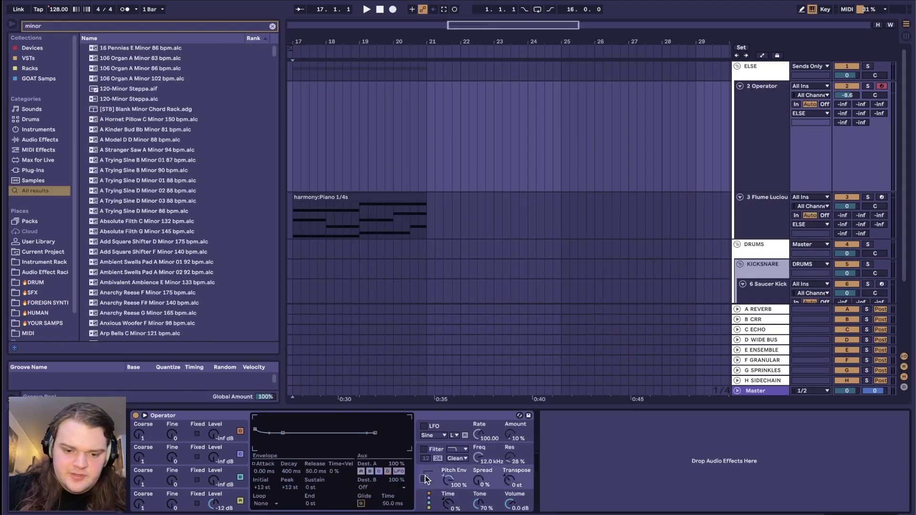
Step: Enable Operator's pitch envelope and filter, with filter envelope amount 61%, Freq<Vel 31% and resonance 67%
{"action": "left_click", "coordinate": [425, 478]}
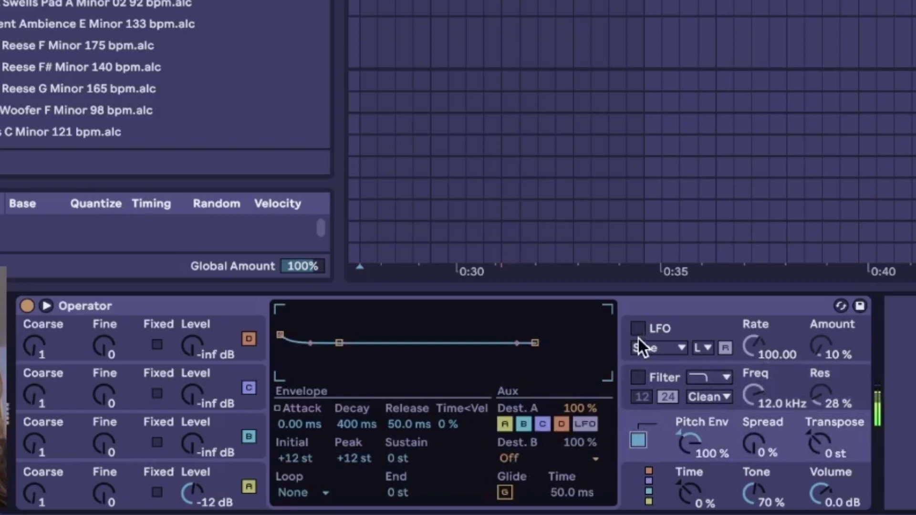
{"action": "left_click", "coordinate": [638, 376]}
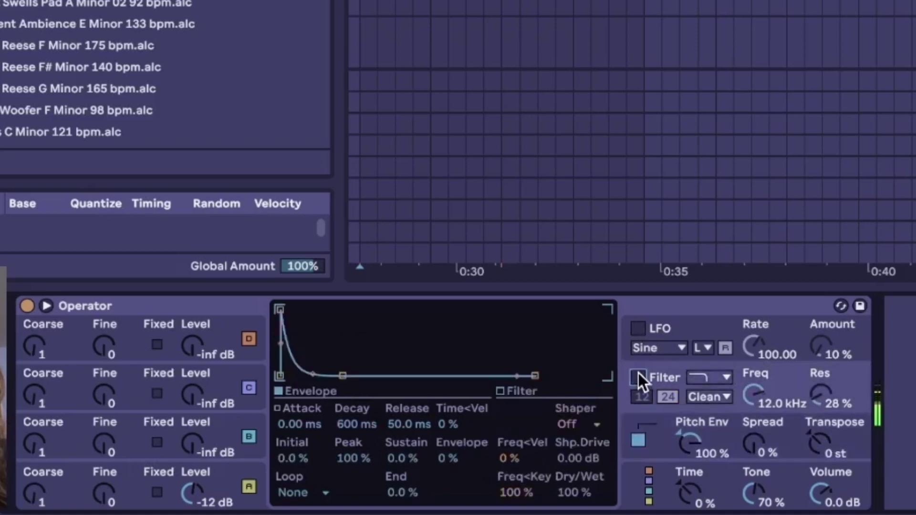
{"action": "left_click", "coordinate": [479, 455]}
{"action": "left_click", "coordinate": [515, 459]}
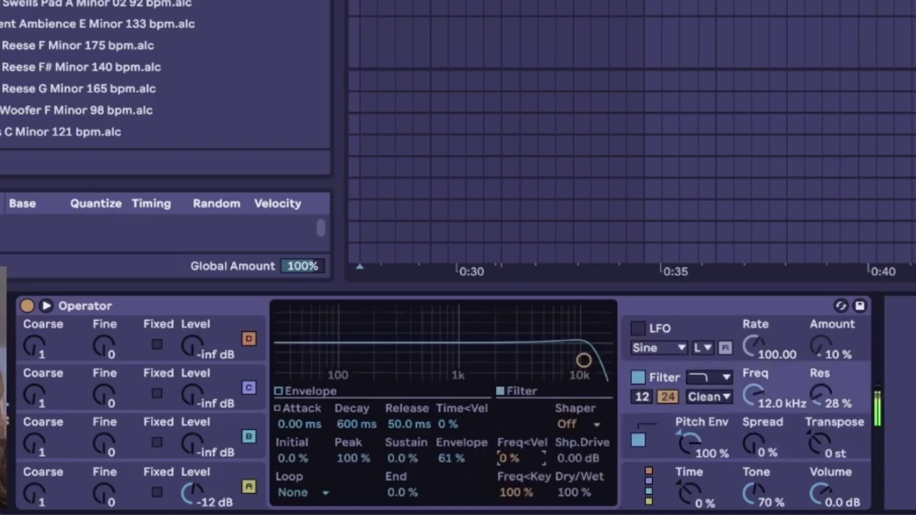
{"action": "left_click_drag", "start_coordinate": [515, 459], "coordinate": [515, 470]}
{"action": "mouse_move", "coordinate": [813, 397]}
{"action": "left_mouse_down"}
{"action": "mouse_move", "coordinate": [813, 353]}
{"action": "mouse_move", "coordinate": [818, 397]}
{"action": "left_mouse_up"}
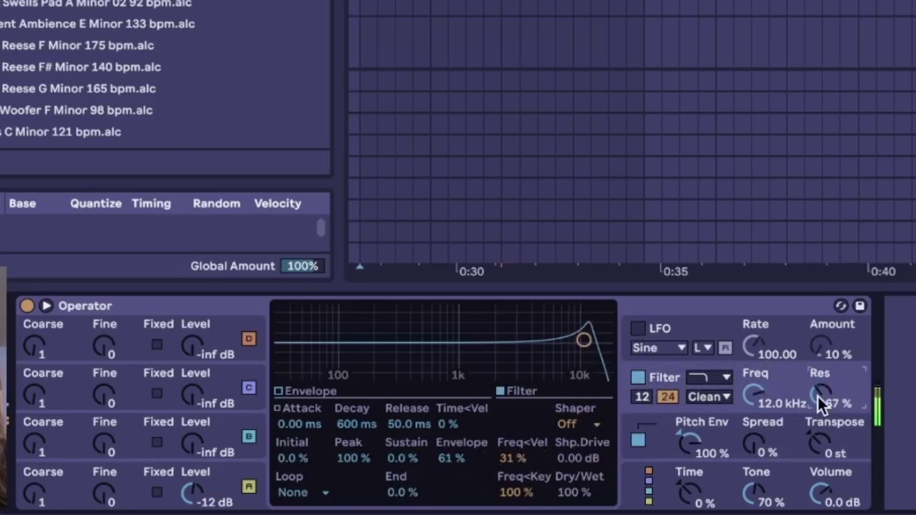
Step: Adjust the release and decay times of Operator's oscillator A envelope
{"action": "left_click", "coordinate": [229, 471]}
{"action": "left_click_drag", "start_coordinate": [407, 424], "coordinate": [416, 468]}
{"action": "mouse_move", "coordinate": [353, 425]}
{"action": "left_mouse_down"}
{"action": "mouse_move", "coordinate": [364, 453]}
{"action": "mouse_move", "coordinate": [363, 419]}
{"action": "left_mouse_up"}
Step: Set oscillator B to coarse 48 at about -24 dB and raise oscillator A's level to 0.0 dB
{"action": "left_click_drag", "start_coordinate": [190, 442], "coordinate": [190, 392]}
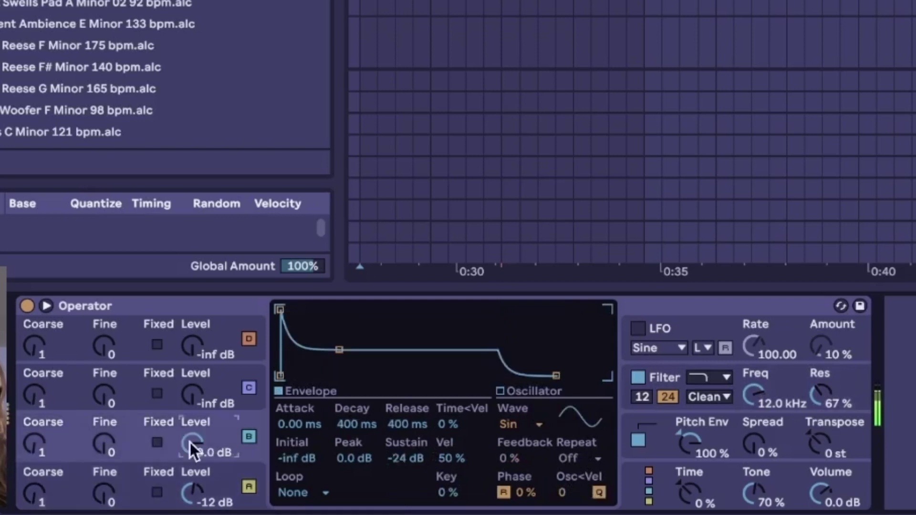
{"action": "left_click_drag", "start_coordinate": [35, 444], "coordinate": [36, 393]}
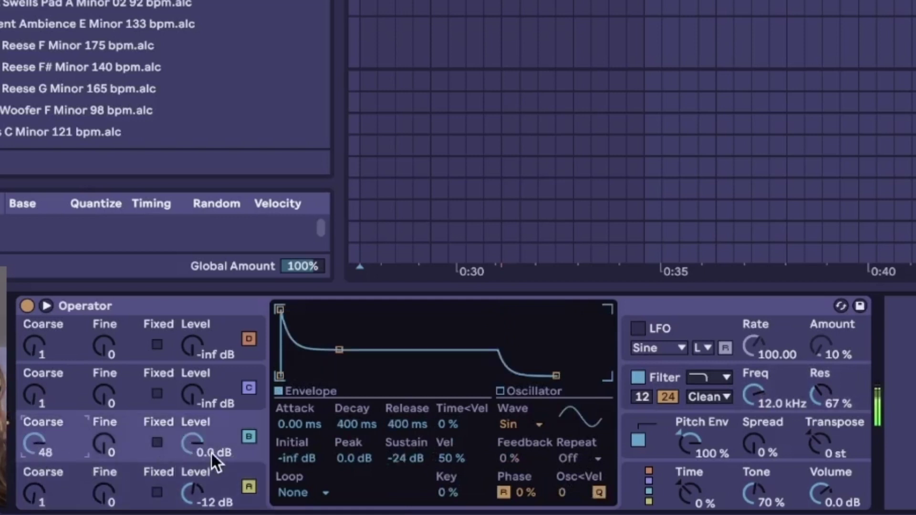
{"action": "left_click_drag", "start_coordinate": [200, 486], "coordinate": [194, 447]}
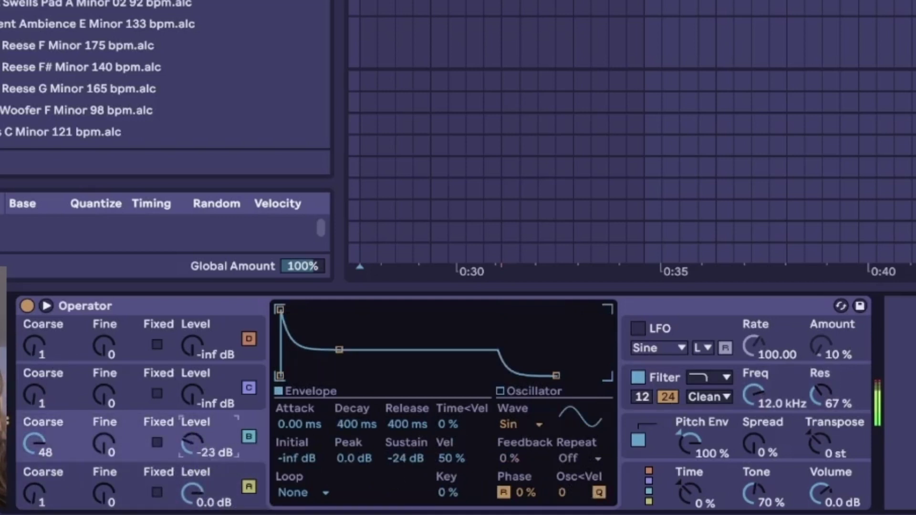
Step: Turn on Operator's LFO and assign FM Drive as its destination B
{"action": "left_click", "coordinate": [639, 330]}
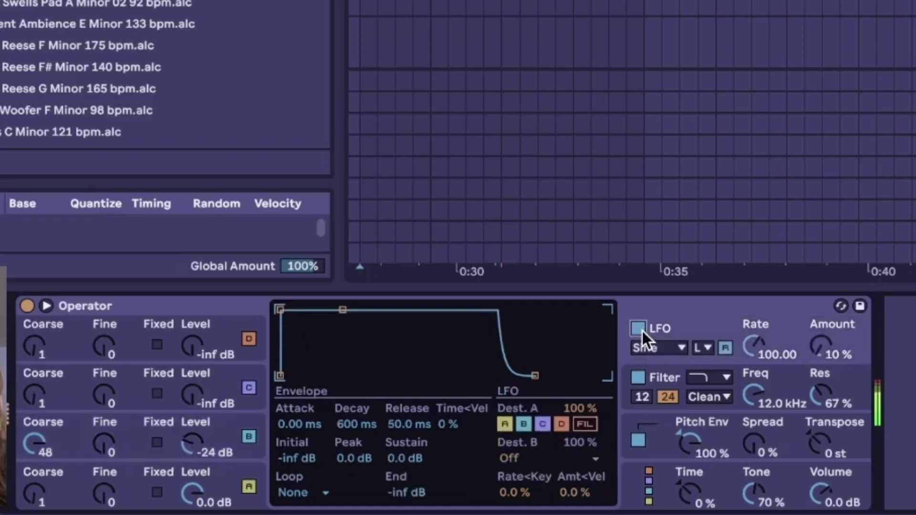
{"action": "left_click", "coordinate": [560, 457]}
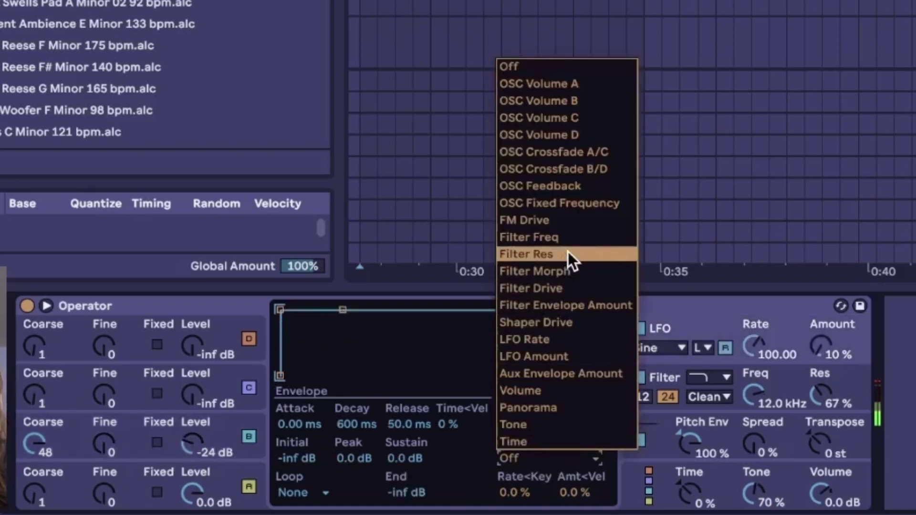
{"action": "left_click", "coordinate": [569, 221]}
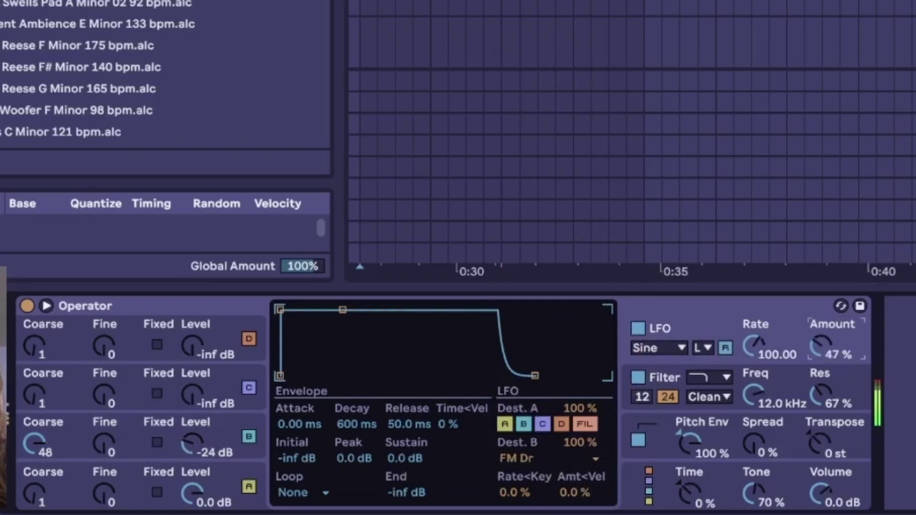
Step: Set the filter resonance to 76% and the filter frequency to about 2.17 kHz
{"action": "mouse_move", "coordinate": [822, 385]}
{"action": "left_mouse_down"}
{"action": "mouse_move", "coordinate": [821, 368]}
{"action": "mouse_move", "coordinate": [822, 377]}
{"action": "left_mouse_up"}
{"action": "mouse_move", "coordinate": [771, 394]}
{"action": "left_mouse_down"}
{"action": "mouse_move", "coordinate": [771, 410]}
{"action": "mouse_move", "coordinate": [771, 387]}
{"action": "left_mouse_up"}
{"action": "left_click", "coordinate": [777, 333]}
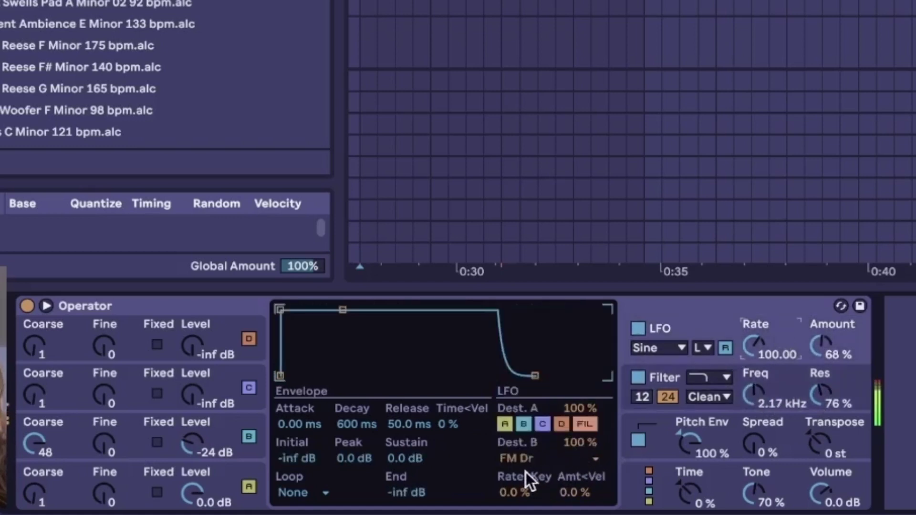
Step: Set the LFO's Rate<Key and Amt<Vel both to 100%
{"action": "left_click_drag", "start_coordinate": [523, 493], "coordinate": [523, 477]}
{"action": "left_click", "coordinate": [575, 492]}
{"action": "left_click_drag", "start_coordinate": [575, 492], "coordinate": [575, 472]}
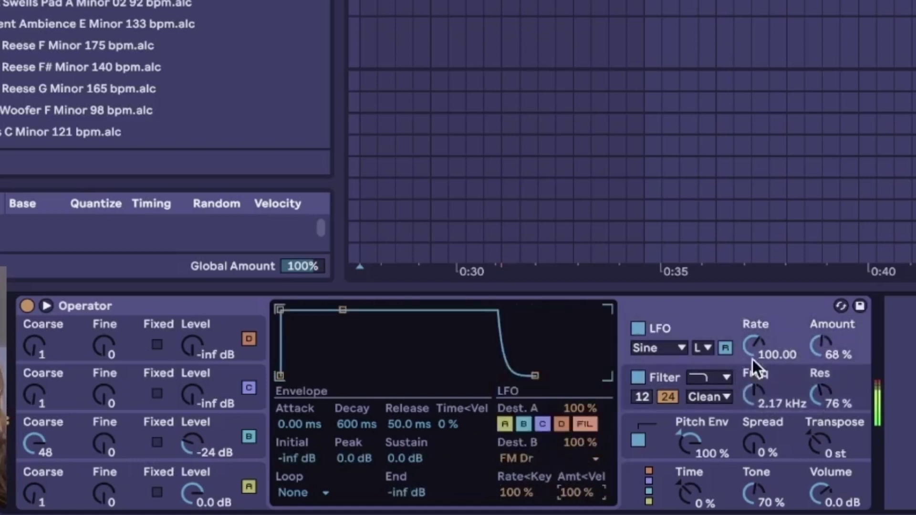
Step: Switch the LFO to the high range, lower its rate to about 24.19 and raise its amount to 100%
{"action": "left_click", "coordinate": [703, 347]}
{"action": "left_click", "coordinate": [709, 382]}
{"action": "left_click", "coordinate": [766, 334]}
{"action": "left_click_drag", "start_coordinate": [766, 334], "coordinate": [766, 352]}
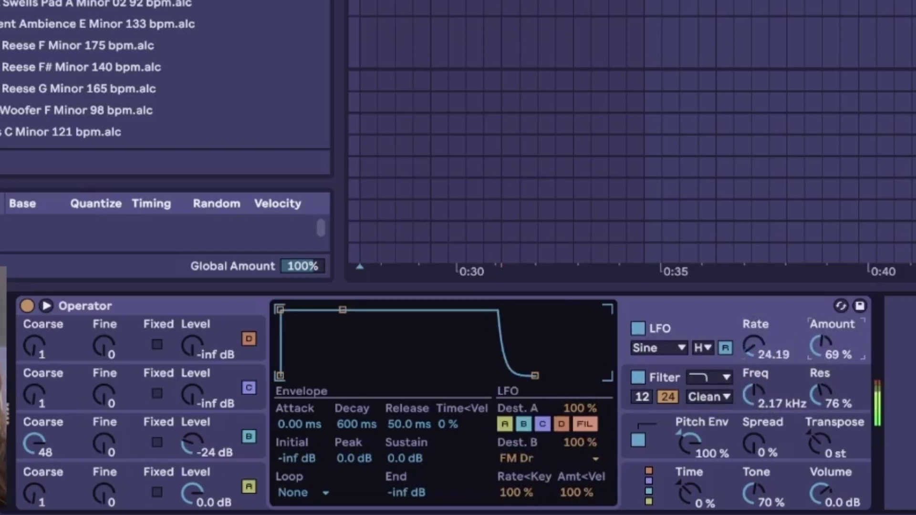
{"action": "left_click_drag", "start_coordinate": [821, 346], "coordinate": [820, 336]}
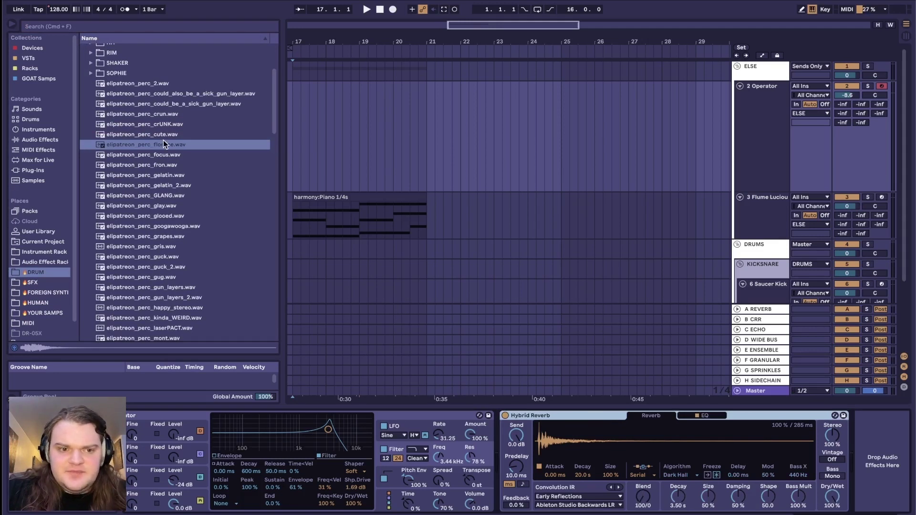
Step: Load elipatreon_perc_flonase.wav as Hybrid Reverb's convolution impulse and shorten the impulse decay to 435 ms
{"action": "left_click", "coordinate": [167, 144]}
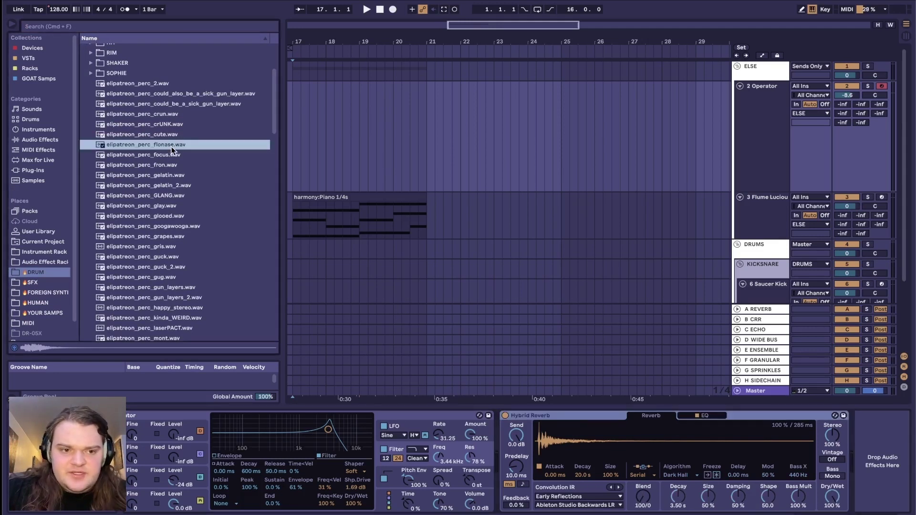
{"action": "left_click_drag", "start_coordinate": [171, 147], "coordinate": [584, 438]}
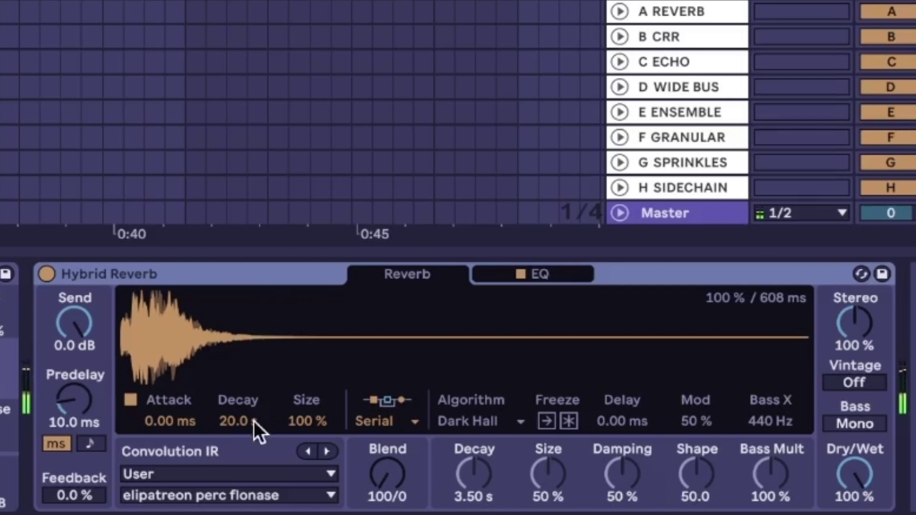
{"action": "left_click_drag", "start_coordinate": [256, 428], "coordinate": [256, 477]}
Step: Compare the chords with Hybrid Reverb bypassed and active
{"action": "left_click", "coordinate": [139, 273]}
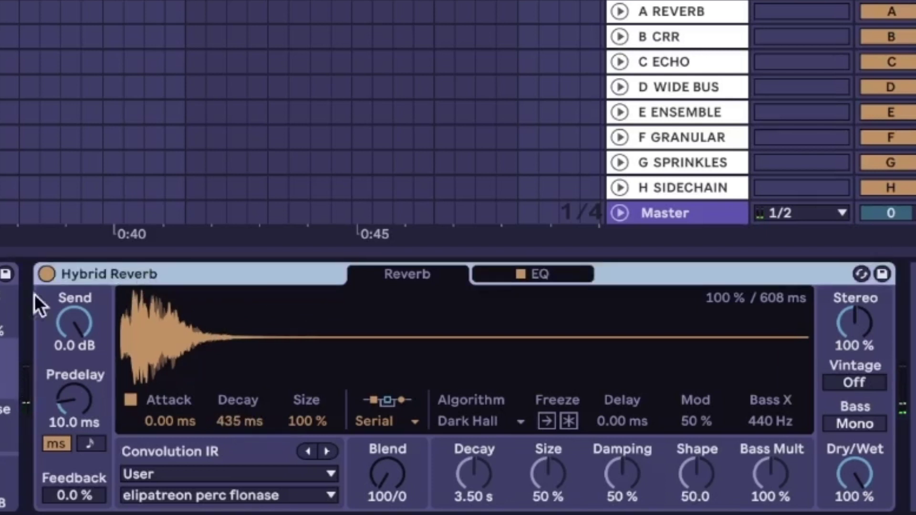
{"action": "left_click", "coordinate": [53, 274]}
{"action": "left_click", "coordinate": [48, 272]}
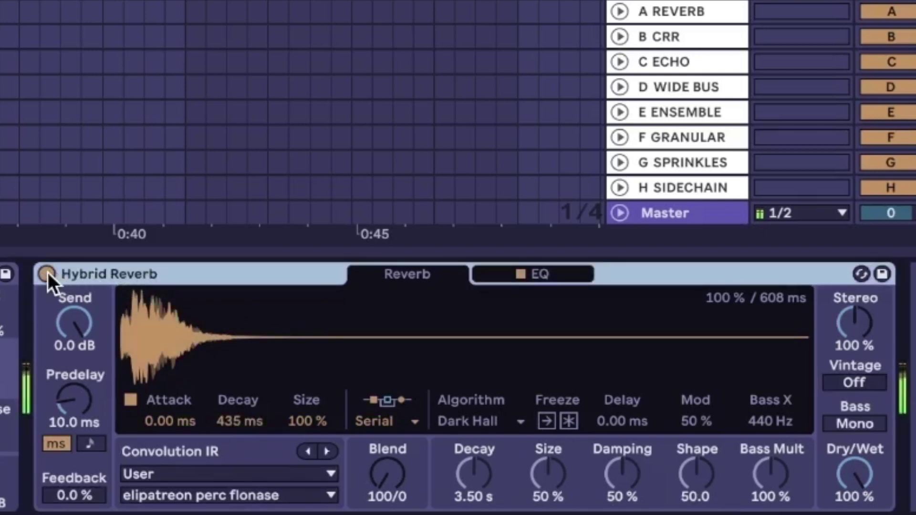
{"action": "left_click", "coordinate": [48, 273]}
{"action": "left_click", "coordinate": [47, 273]}
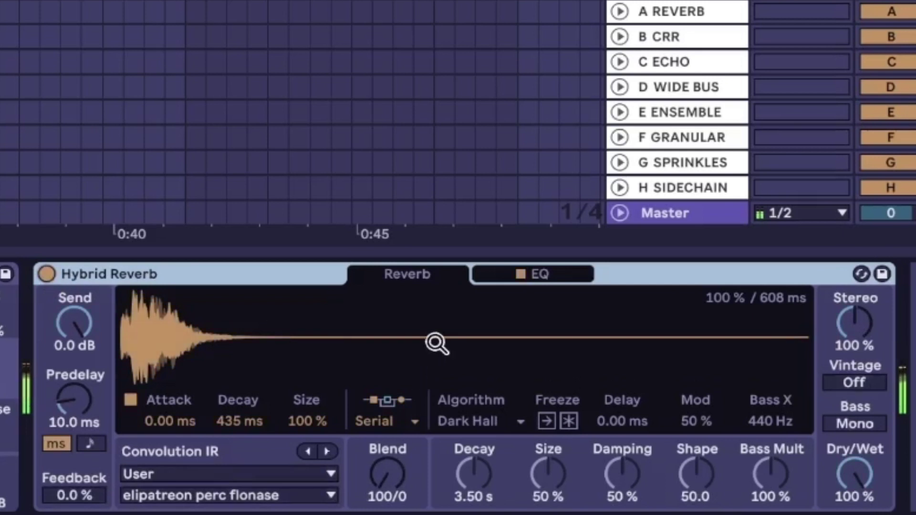
Step: Set the impulse size to 76% and try neighbouring user impulses, from elipatreon perc focus through fron to gelatin
{"action": "left_click_drag", "start_coordinate": [308, 421], "coordinate": [309, 353]}
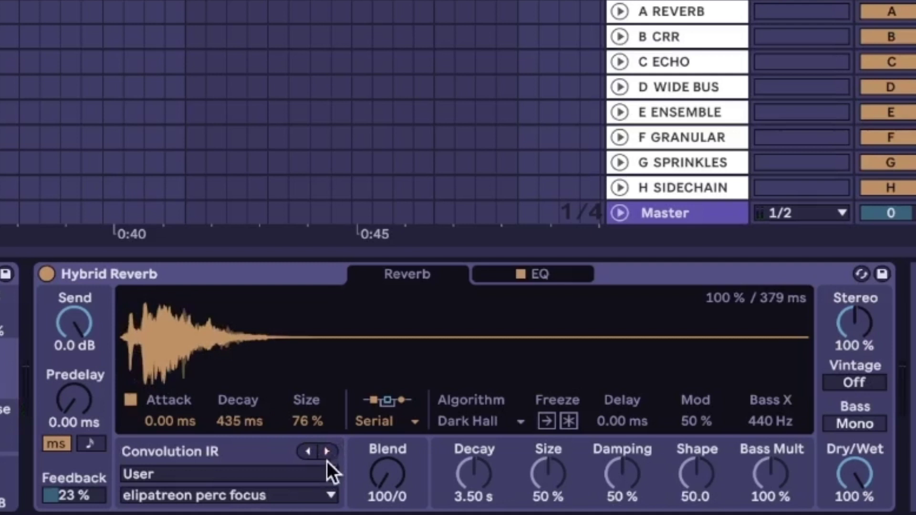
{"action": "left_click", "coordinate": [331, 446]}
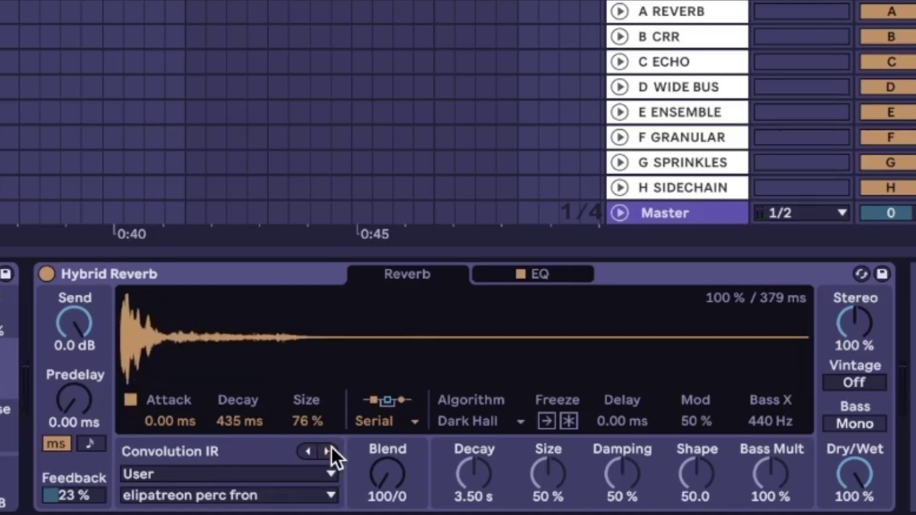
{"action": "left_click", "coordinate": [315, 448]}
{"action": "left_click", "coordinate": [306, 449]}
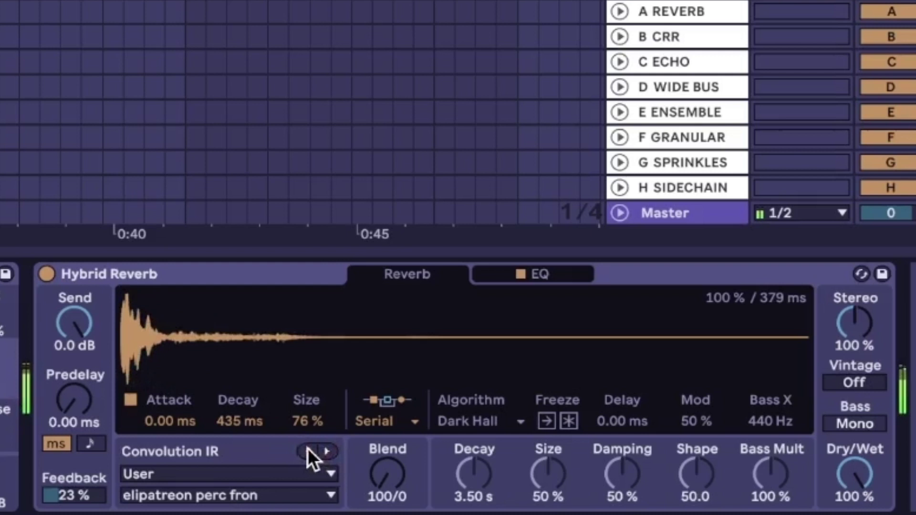
{"action": "left_click", "coordinate": [328, 450]}
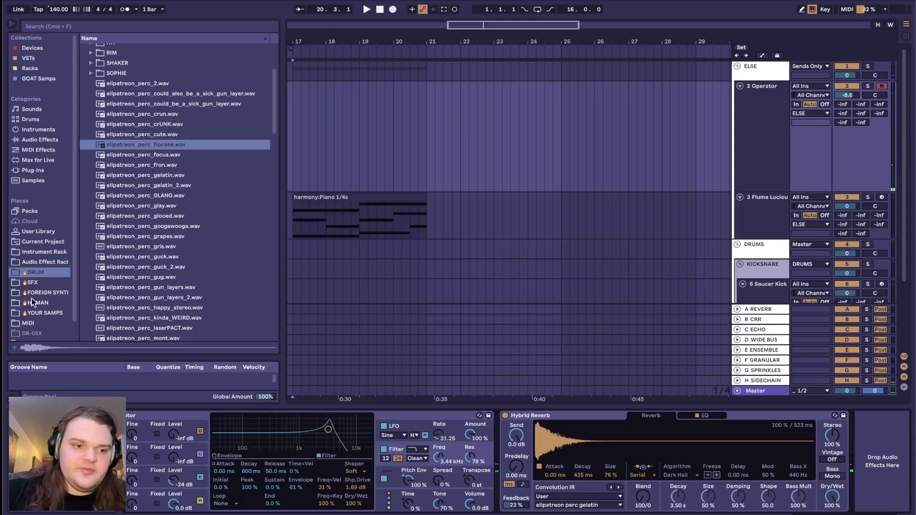
Step: Load Cake D7.wav from the Cake folder in CHORD IMPULSES as Hybrid Reverb's impulse and adjust the impulse decay
{"action": "left_click", "coordinate": [85, 48]}
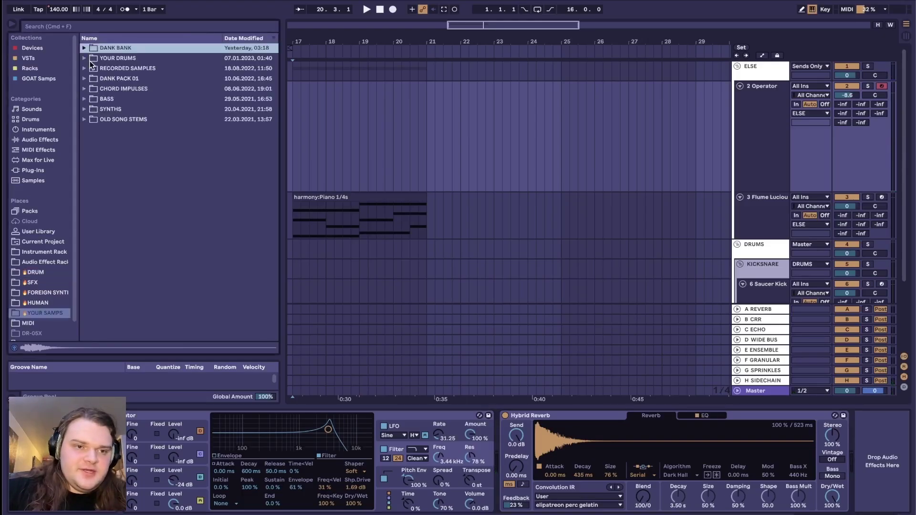
{"action": "left_click", "coordinate": [85, 68]}
{"action": "left_click", "coordinate": [85, 68]}
{"action": "left_click", "coordinate": [84, 58]}
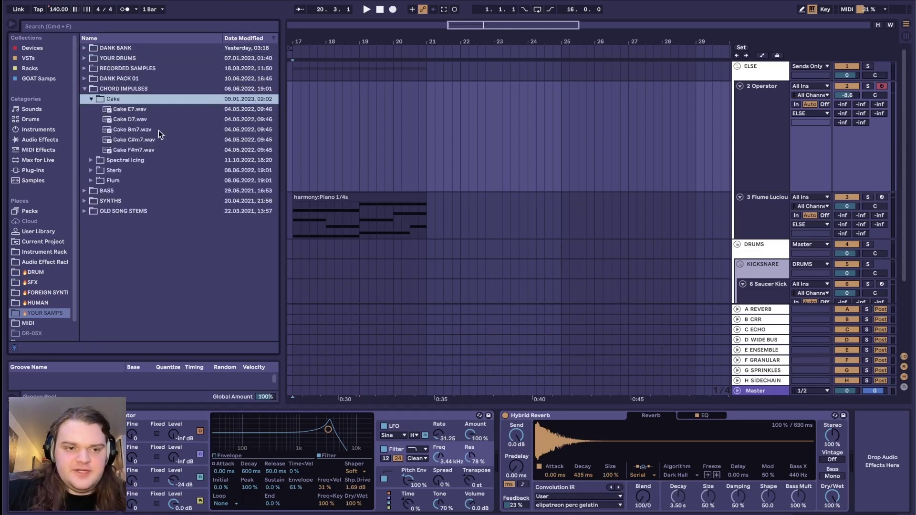
{"action": "left_click", "coordinate": [141, 109]}
{"action": "left_click", "coordinate": [138, 119]}
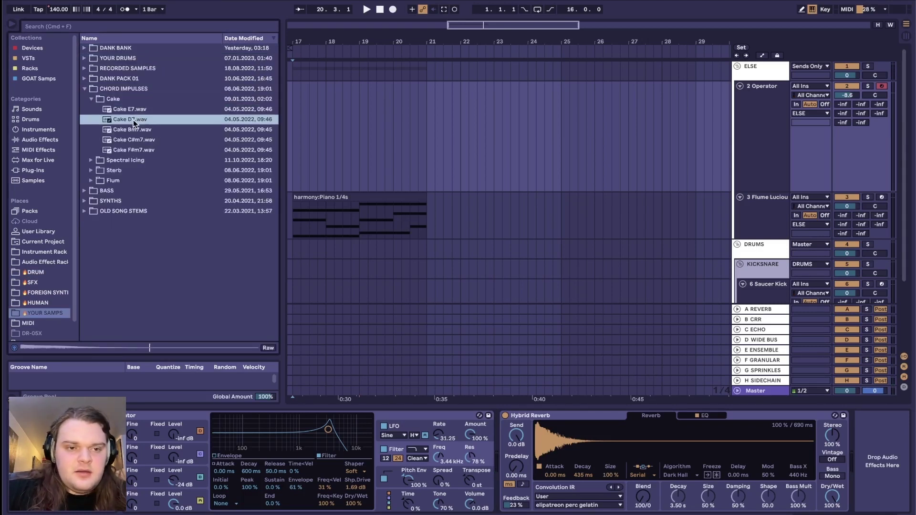
{"action": "left_click_drag", "start_coordinate": [133, 119], "coordinate": [577, 440]}
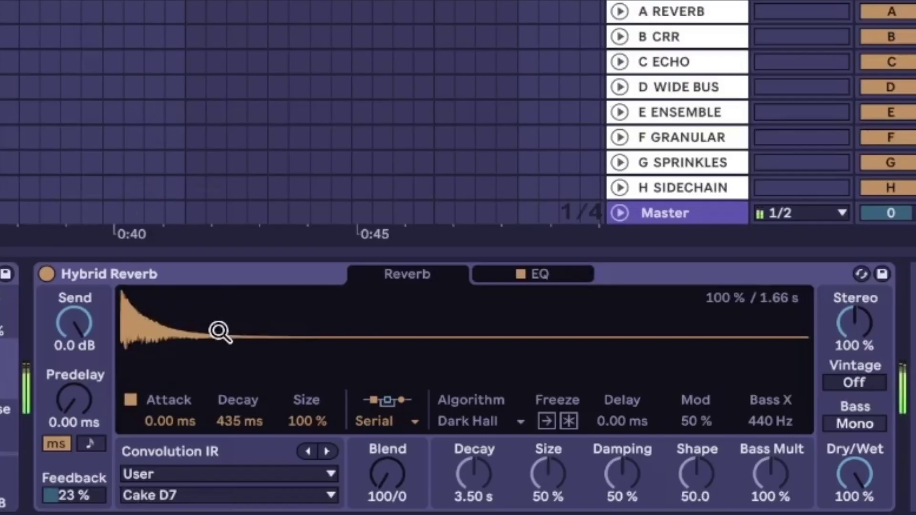
{"action": "left_click_drag", "start_coordinate": [582, 475], "coordinate": [582, 460]}
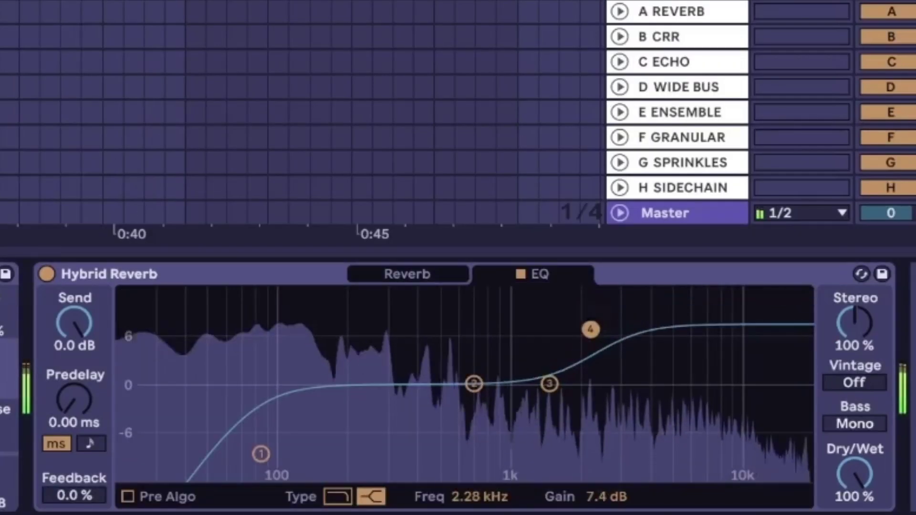
Step: In Hybrid Reverb's EQ, set band 4 to 2.10 kHz with 6.0 dB gain and move band 3 slightly lower in frequency
{"action": "left_click_drag", "start_coordinate": [590, 327], "coordinate": [583, 337]}
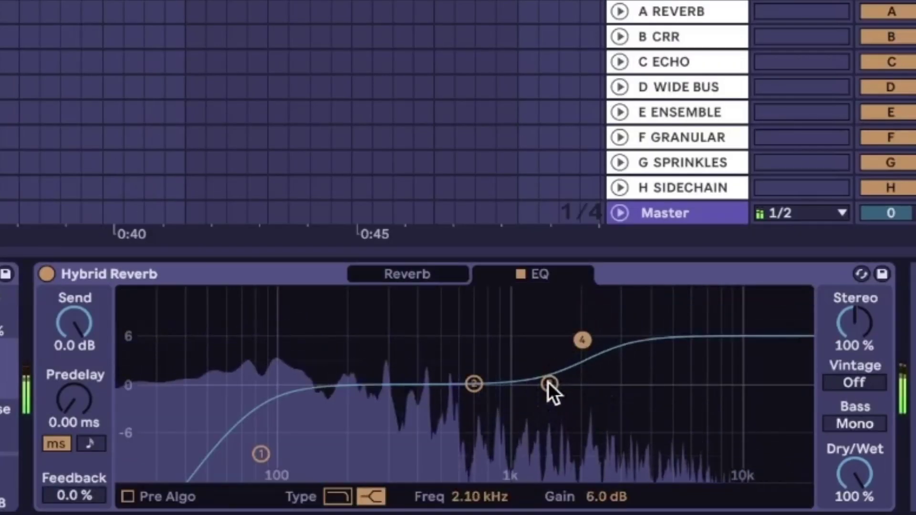
{"action": "mouse_move", "coordinate": [549, 382]}
{"action": "left_mouse_down"}
{"action": "mouse_move", "coordinate": [433, 337]}
{"action": "mouse_move", "coordinate": [531, 368]}
{"action": "mouse_move", "coordinate": [540, 382]}
{"action": "left_mouse_up"}
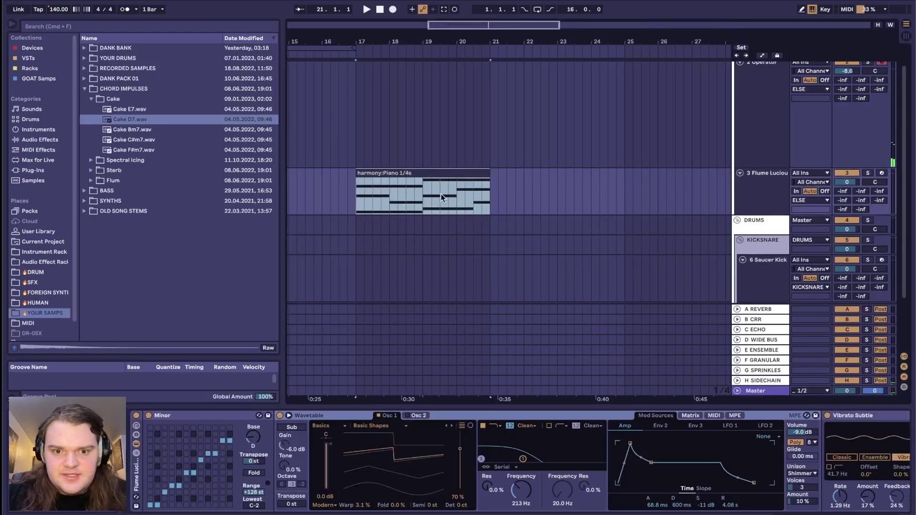
Step: Duplicate the Flume Luciou track with its harmony clip and select the duplicate track
{"action": "left_click", "coordinate": [658, 205]}
{"action": "key", "text": "super+d"}
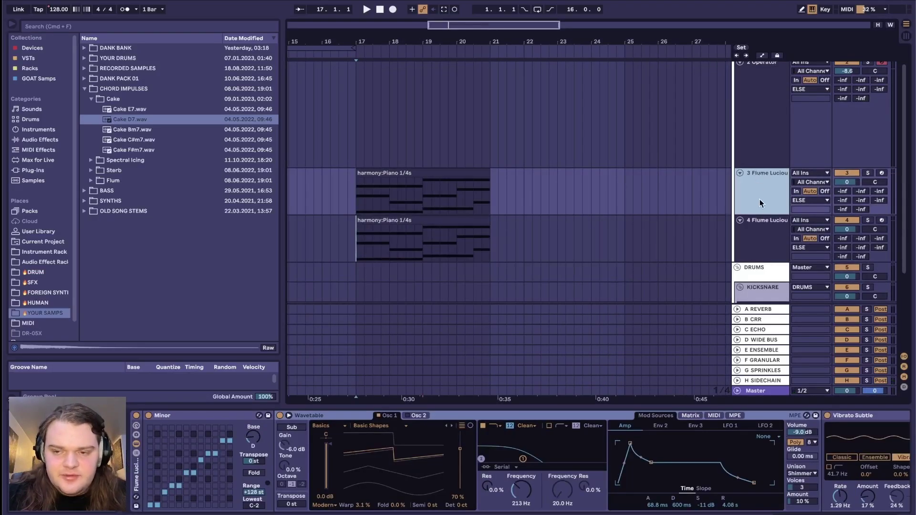
{"action": "left_click", "coordinate": [762, 222]}
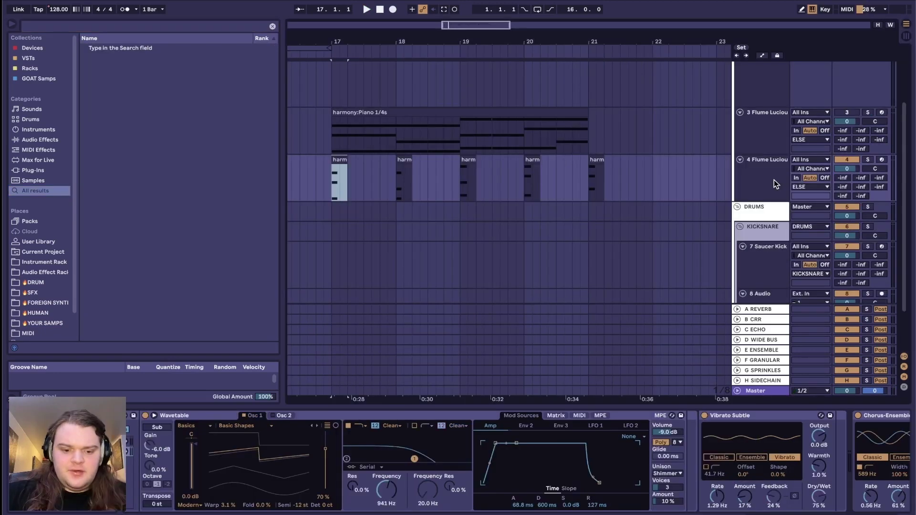
Step: Export the selected first chord as a WAV named Color Tut F#m into a new folder, Color Tut - F#m, inside CHORD IMPULSES
{"action": "key", "text": "super+shift+r"}
{"action": "left_click", "coordinate": [437, 430]}
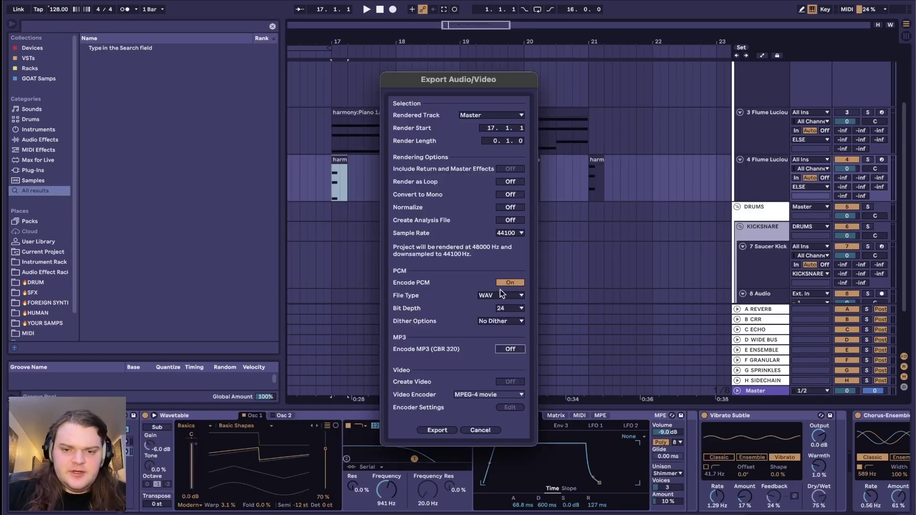
{"action": "double_click", "coordinate": [214, 206]}
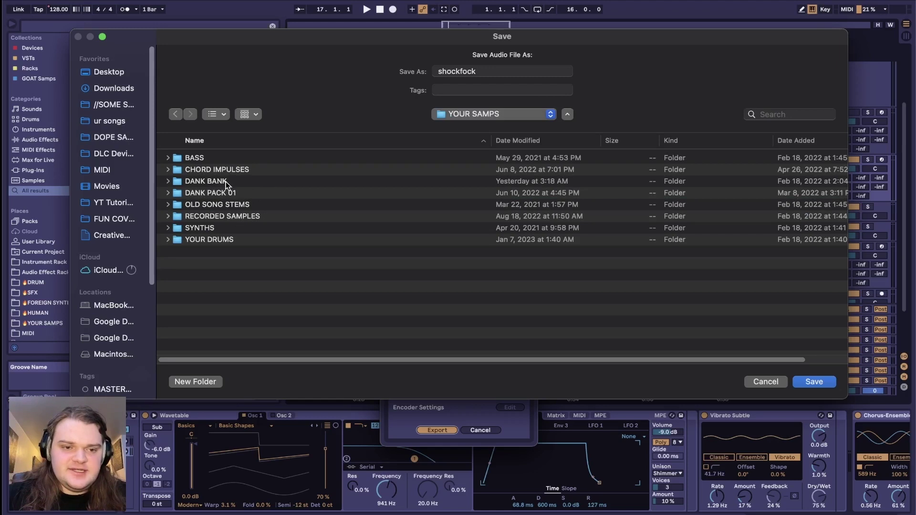
{"action": "double_click", "coordinate": [243, 171]}
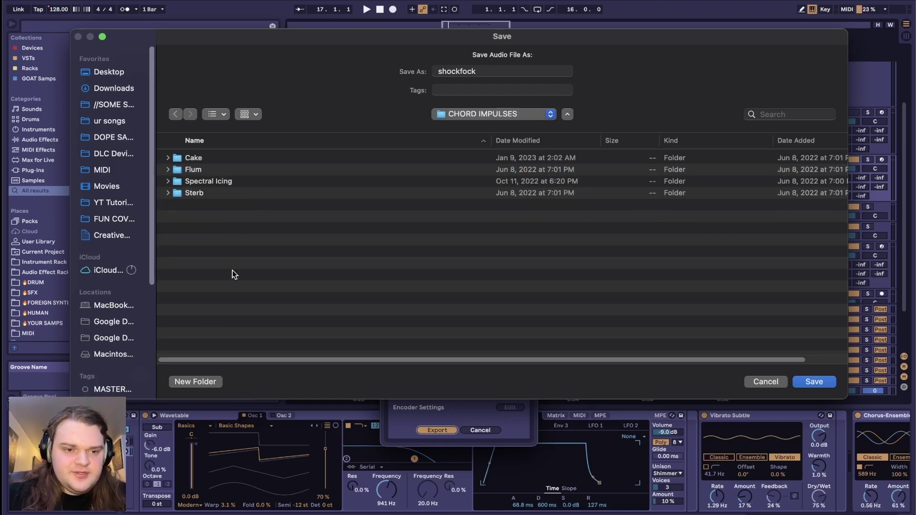
{"action": "left_click", "coordinate": [196, 381]}
{"action": "type", "text": "Color Tut - F#m"}
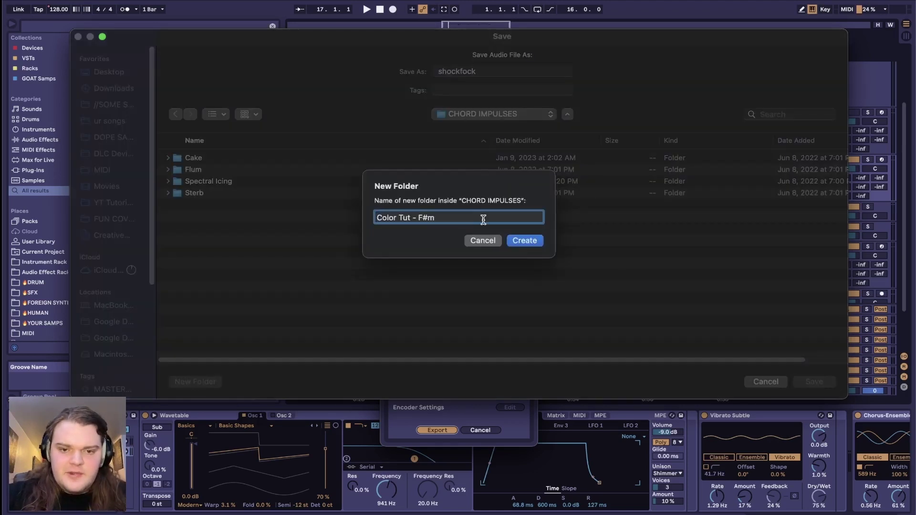
{"action": "key", "text": "Return"}
{"action": "type", "text": "Color Tut - F#m"}
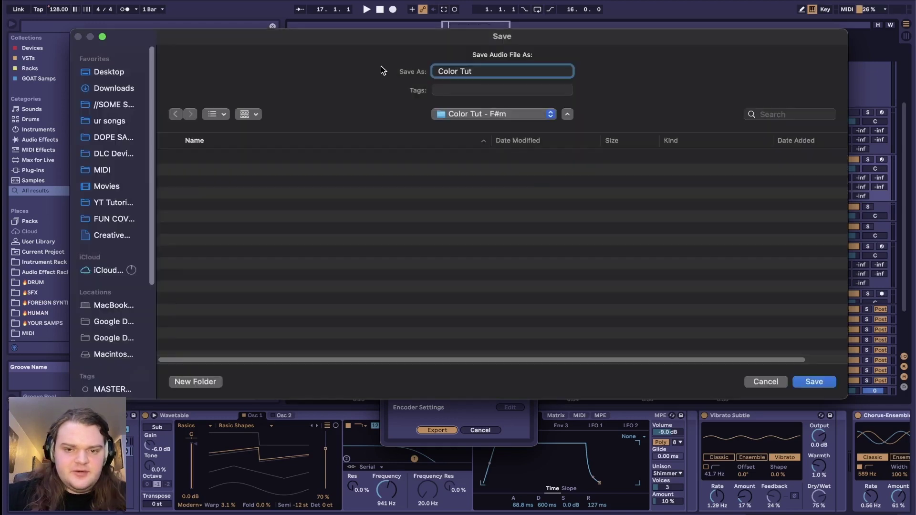
{"action": "key", "text": "Return"}
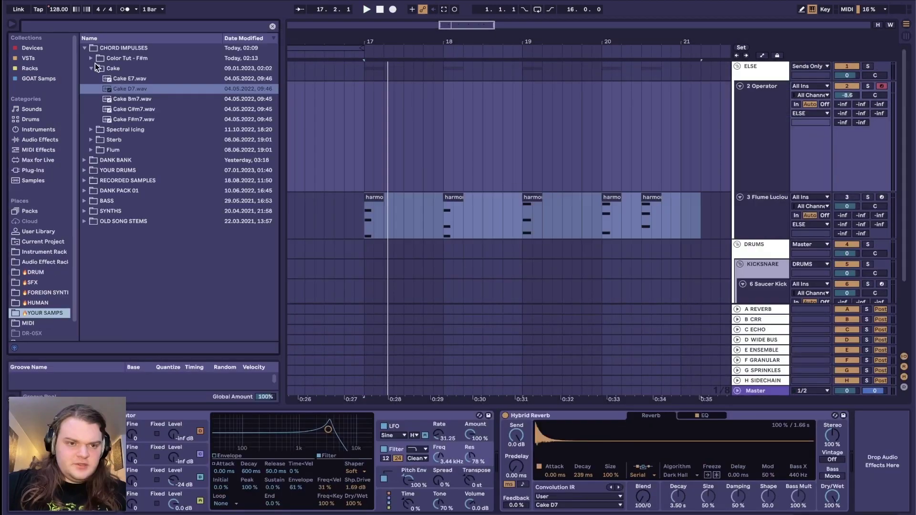
Step: Load Color Tut F#m.wav from the Color Tut - F#m folder as Hybrid Reverb's impulse and adjust the impulse decay
{"action": "left_click", "coordinate": [94, 66]}
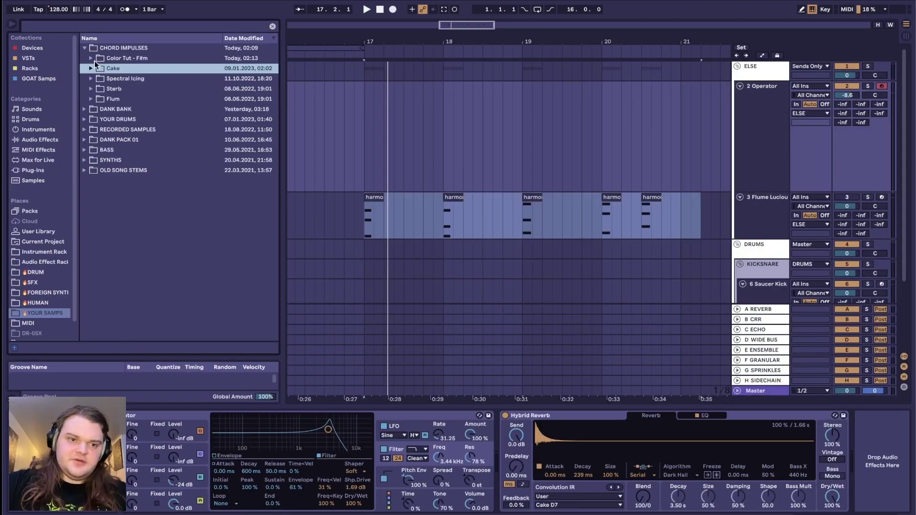
{"action": "left_click", "coordinate": [91, 58]}
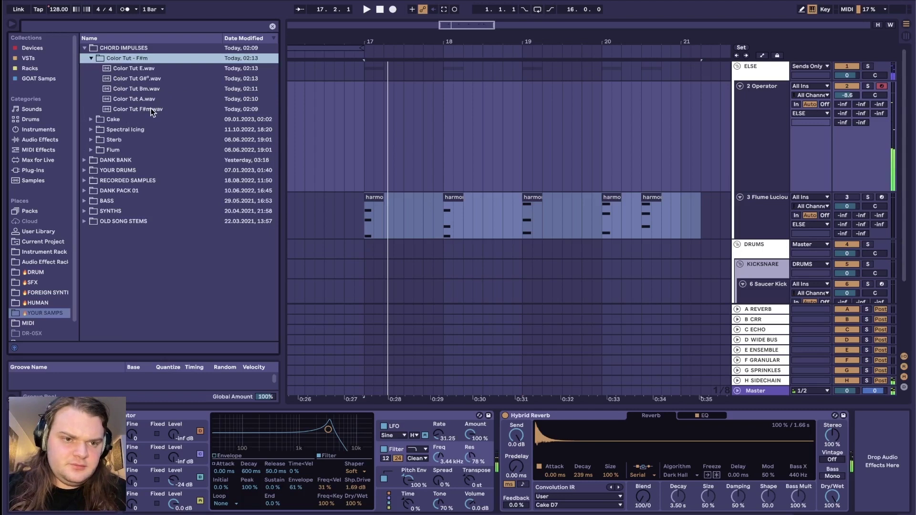
{"action": "left_click_drag", "start_coordinate": [151, 112], "coordinate": [616, 440]}
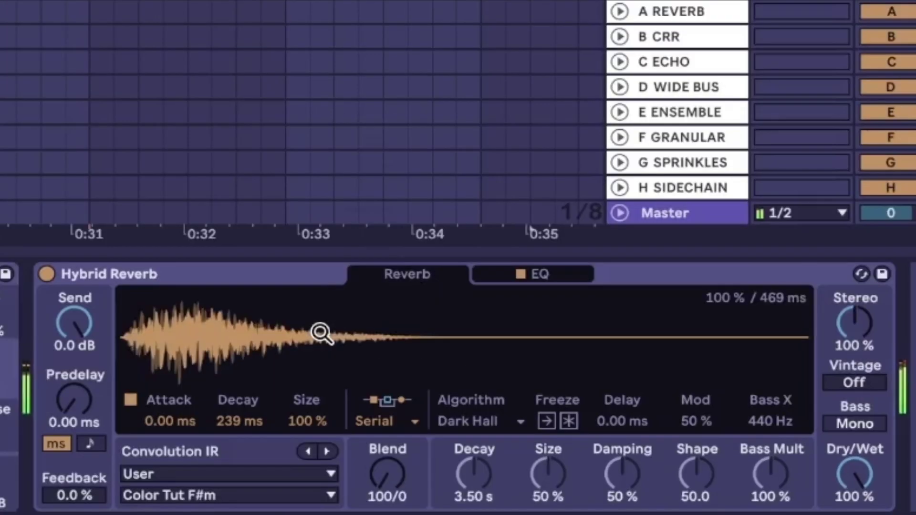
{"action": "mouse_move", "coordinate": [582, 475]}
{"action": "left_mouse_down"}
{"action": "mouse_move", "coordinate": [583, 506]}
{"action": "mouse_move", "coordinate": [582, 486]}
{"action": "left_mouse_up"}
{"action": "mouse_move", "coordinate": [238, 421]}
{"action": "left_mouse_down"}
{"action": "mouse_move", "coordinate": [238, 414]}
{"action": "mouse_move", "coordinate": [238, 432]}
{"action": "mouse_move", "coordinate": [239, 421]}
{"action": "left_mouse_up"}
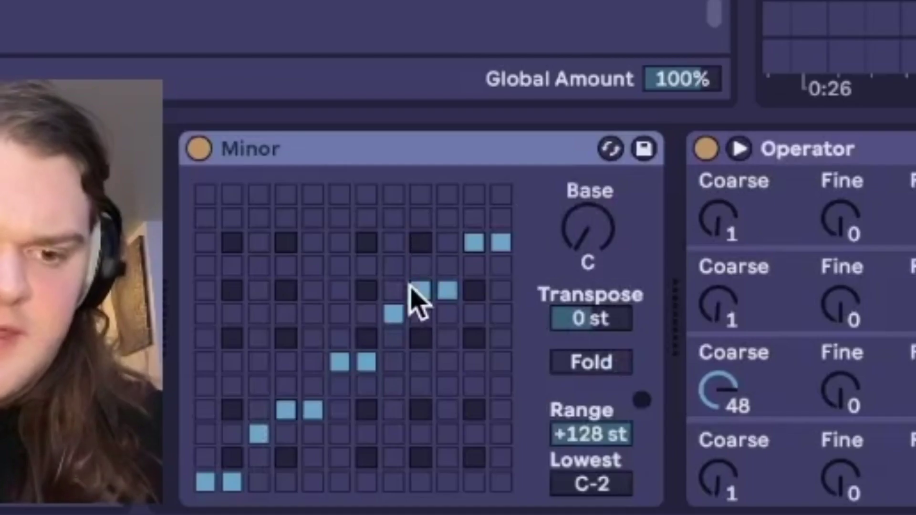
Step: Set the base note of the Minor scale effect before Operator to F#
{"action": "mouse_move", "coordinate": [589, 227]}
{"action": "left_mouse_down"}
{"action": "mouse_move", "coordinate": [588, 201]}
{"action": "mouse_move", "coordinate": [591, 216]}
{"action": "left_mouse_up"}
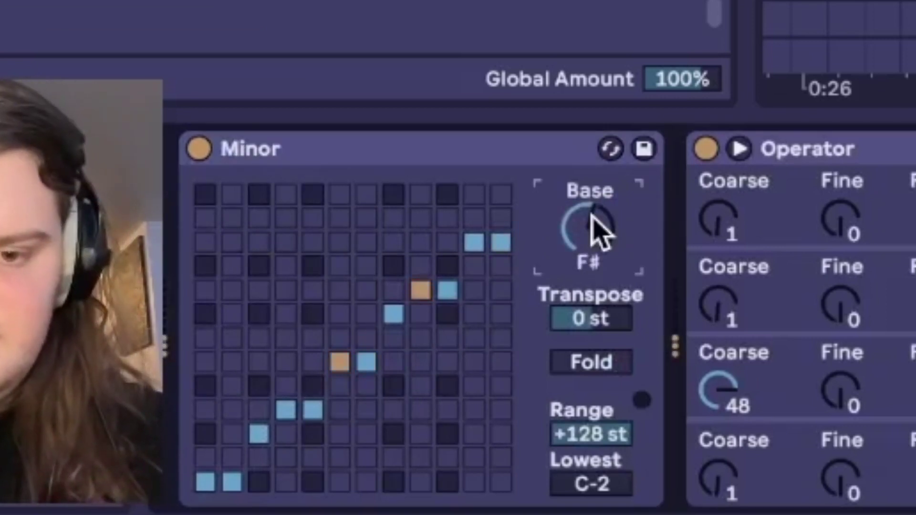
{"action": "scroll", "coordinate": [593, 225], "scroll_direction": "right", "scroll_amount": 10}
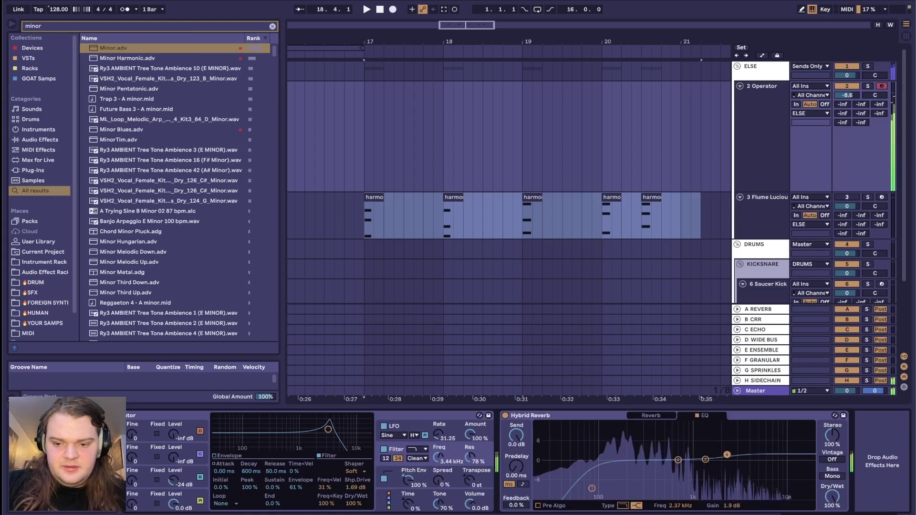
Step: Try a 200% impulse size in Hybrid Reverb's convolution section, and settle on 50%
{"action": "left_click", "coordinate": [650, 416]}
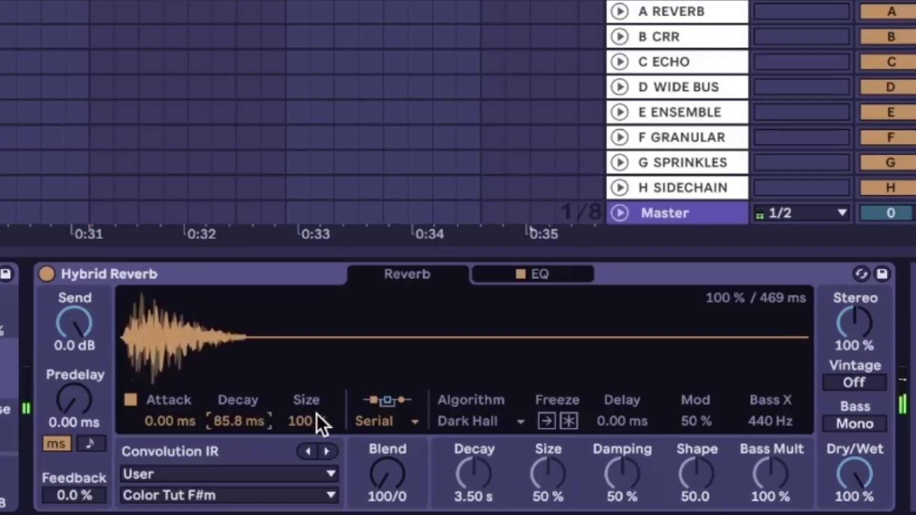
{"action": "left_click", "coordinate": [316, 414]}
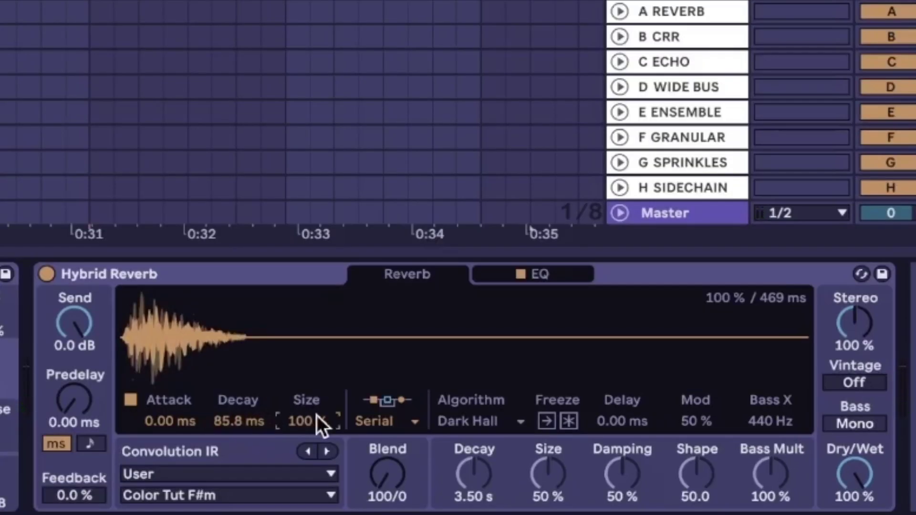
{"action": "type", "text": "200"}
{"action": "key", "text": "Return"}
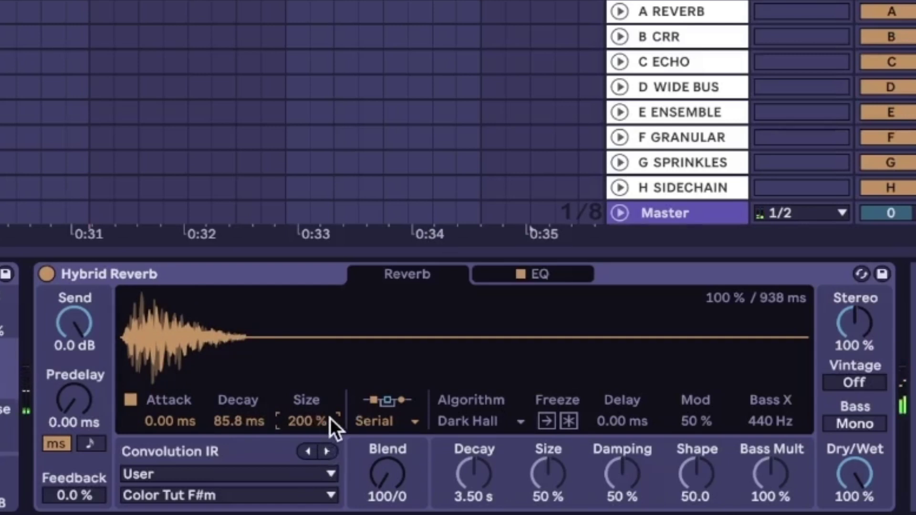
{"action": "type", "text": "50"}
{"action": "key", "text": "Return"}
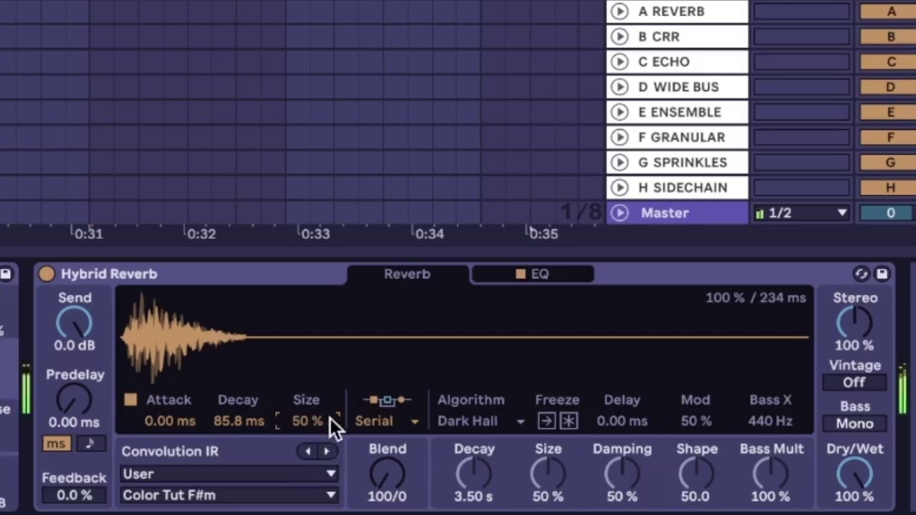
Step: Show the Audio Effect Rack's chain zones and duplicate the Hybrid Reverb chain until there are five chains
{"action": "left_click", "coordinate": [535, 442]}
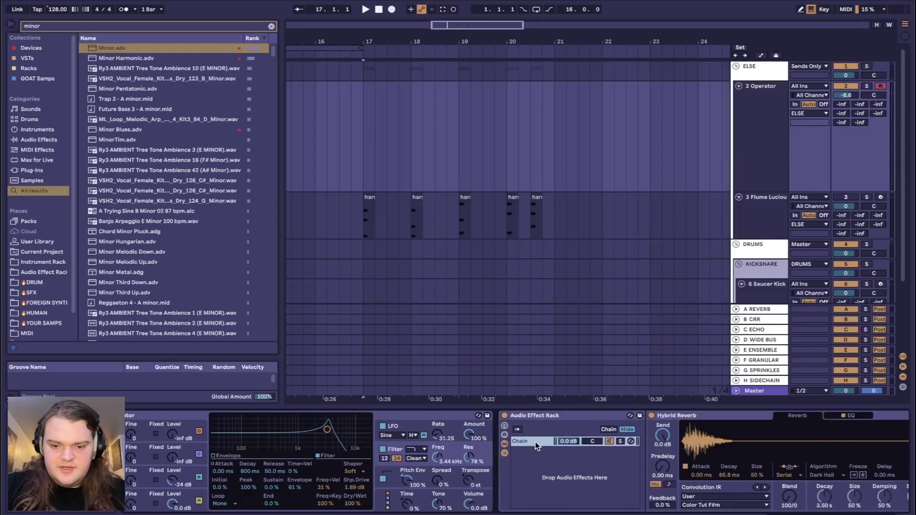
{"action": "scroll", "coordinate": [536, 442], "scroll_direction": "right", "scroll_amount": 4}
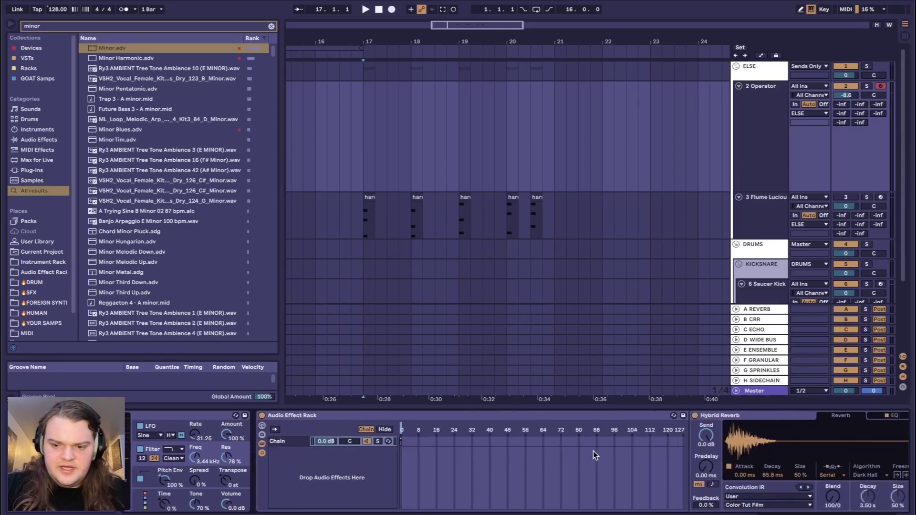
{"action": "scroll", "coordinate": [594, 455], "scroll_direction": "left", "scroll_amount": 1}
{"action": "left_click", "coordinate": [308, 443]}
{"action": "key", "text": "super+d"}
{"action": "key", "text": "super+d"}
{"action": "key", "text": "super+d"}
{"action": "key", "text": "super+d"}
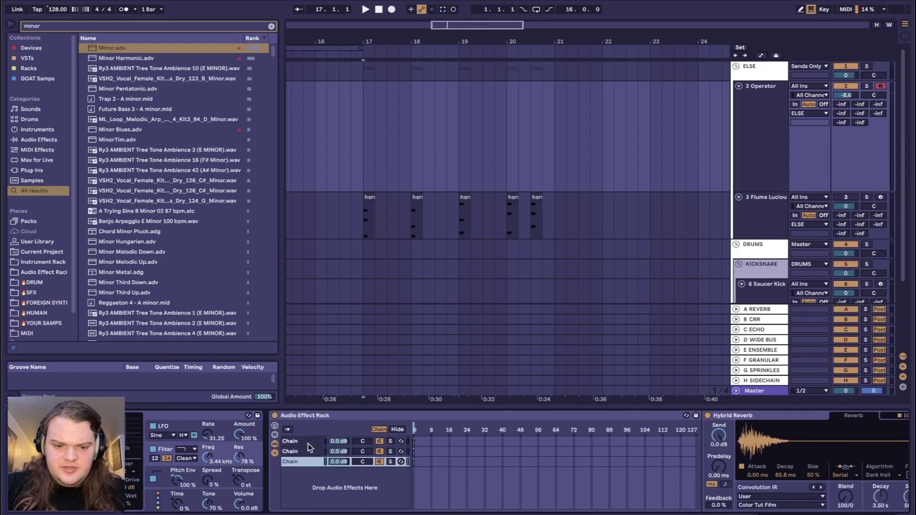
Step: Select all five chains and distribute their zones equally across the chain selector range
{"action": "key", "text": "super+a"}
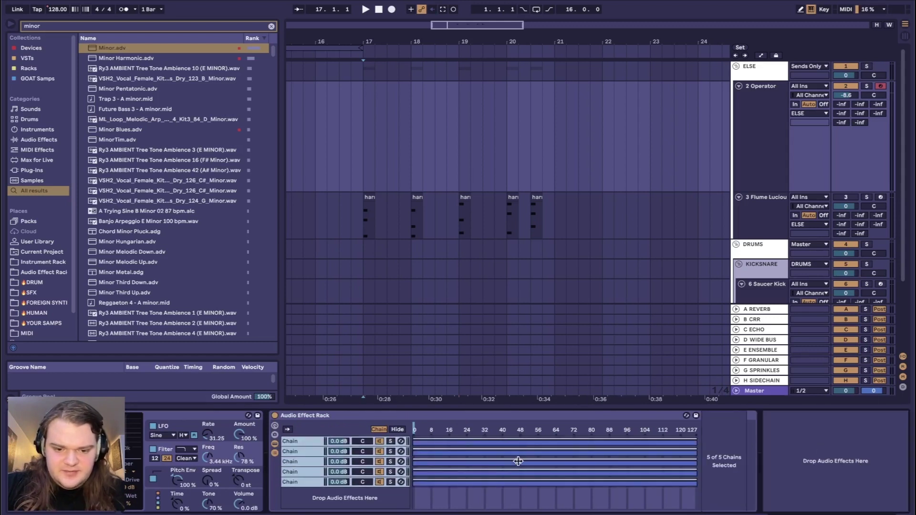
{"action": "right_click", "coordinate": [456, 466]}
{"action": "left_click", "coordinate": [474, 483]}
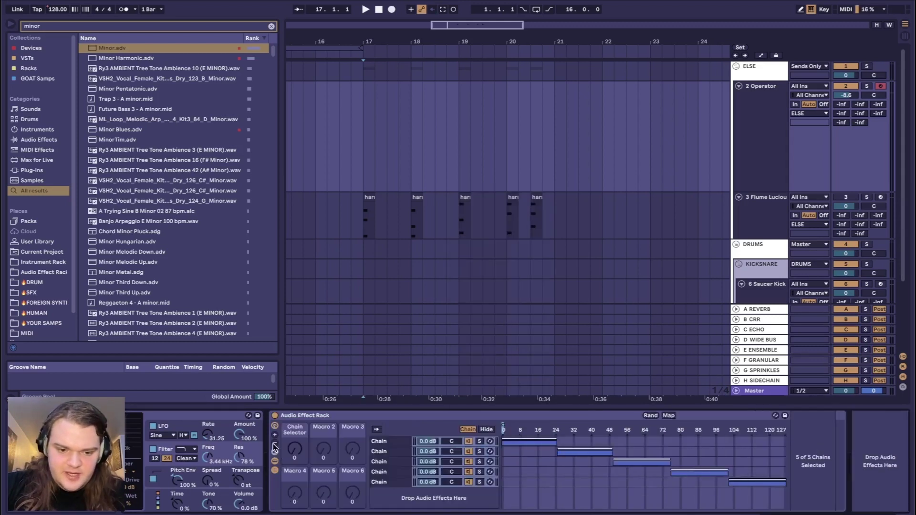
Step: Reduce the rack's macros to the single Chain Selector knob and sweep it to test the chord chains
{"action": "left_click", "coordinate": [275, 444]}
{"action": "left_click", "coordinate": [274, 445]}
{"action": "left_click", "coordinate": [275, 444]}
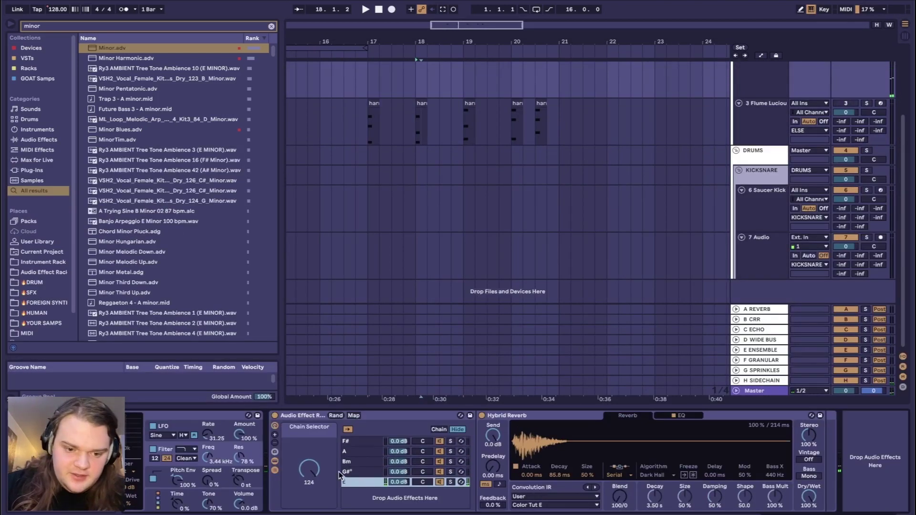
{"action": "mouse_move", "coordinate": [310, 470]}
{"action": "left_mouse_down"}
{"action": "mouse_move", "coordinate": [310, 514]}
{"action": "mouse_move", "coordinate": [309, 458]}
{"action": "mouse_move", "coordinate": [310, 473]}
{"action": "left_mouse_up"}
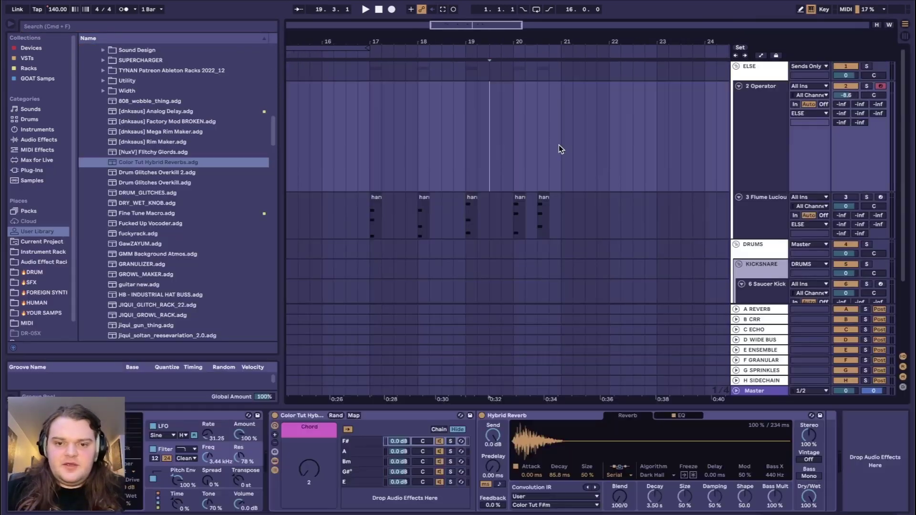
Step: Draw rising stepped automation for the Chord macro on the Operator track, one level per bass note, and play it from bar 17
{"action": "left_click_drag", "start_coordinate": [559, 144], "coordinate": [369, 148]}
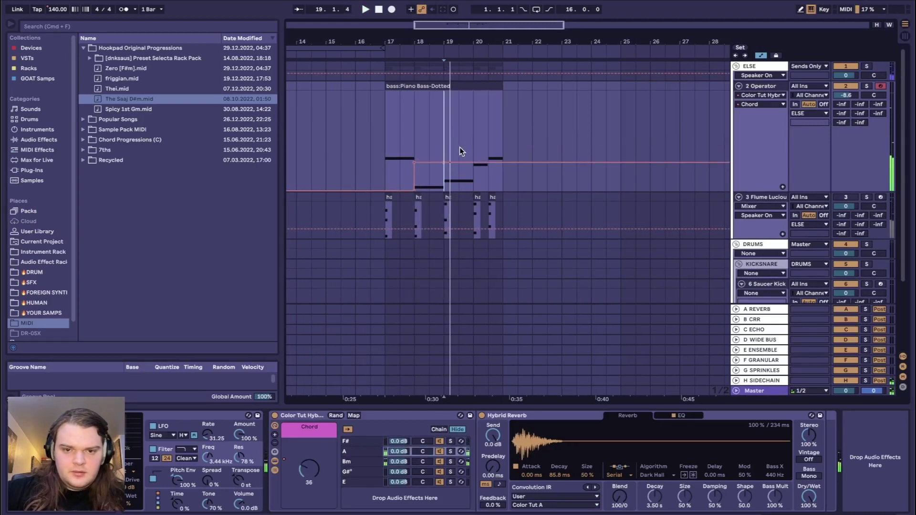
{"action": "left_click_drag", "start_coordinate": [461, 152], "coordinate": [494, 147]}
{"action": "left_click", "coordinate": [475, 145]}
{"action": "mouse_move", "coordinate": [475, 145]}
{"action": "left_mouse_down"}
{"action": "mouse_move", "coordinate": [475, 131]}
{"action": "mouse_move", "coordinate": [489, 122]}
{"action": "left_mouse_up"}
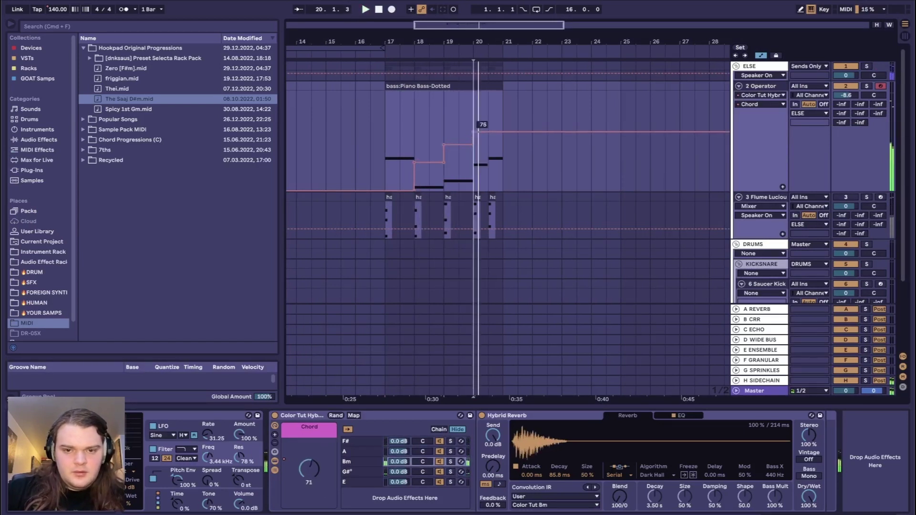
{"action": "left_click", "coordinate": [488, 132]}
{"action": "left_click_drag", "start_coordinate": [489, 122], "coordinate": [489, 105]}
{"action": "left_click", "coordinate": [393, 125]}
{"action": "key", "text": "space"}
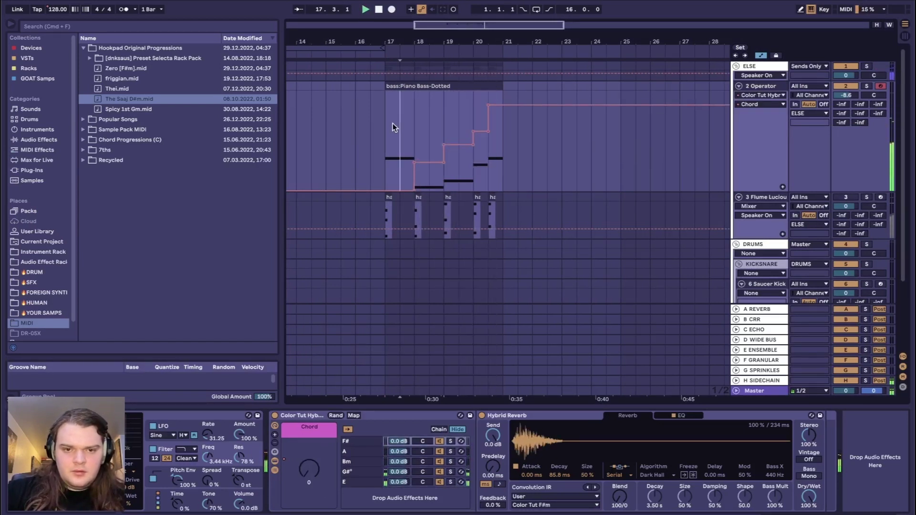
{"action": "key", "text": "space"}
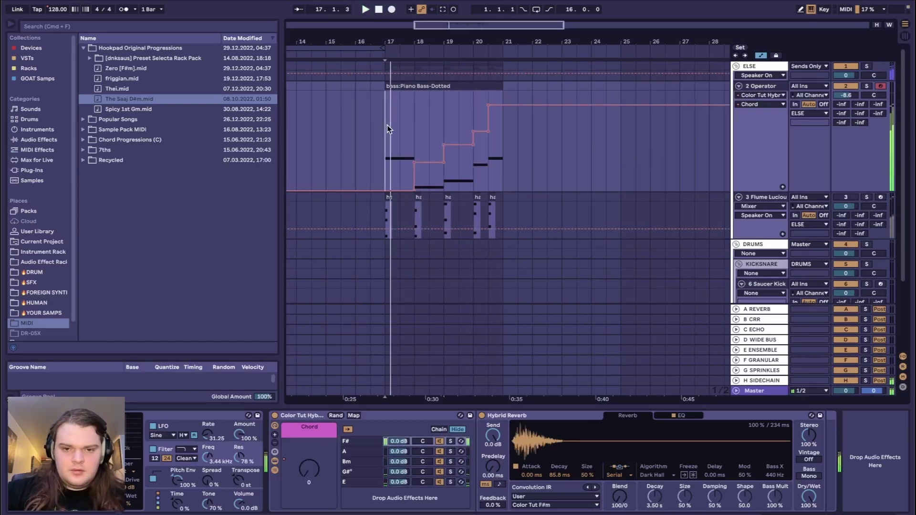
Step: Examine the effect devices on the return tracks, from A REVERB through F GRANULAR to H SIDECHAIN
{"action": "left_click", "coordinate": [767, 308]}
{"action": "scroll", "coordinate": [737, 277], "scroll_direction": "down", "scroll_amount": 3}
{"action": "scroll", "coordinate": [736, 267], "scroll_direction": "down", "scroll_amount": 3}
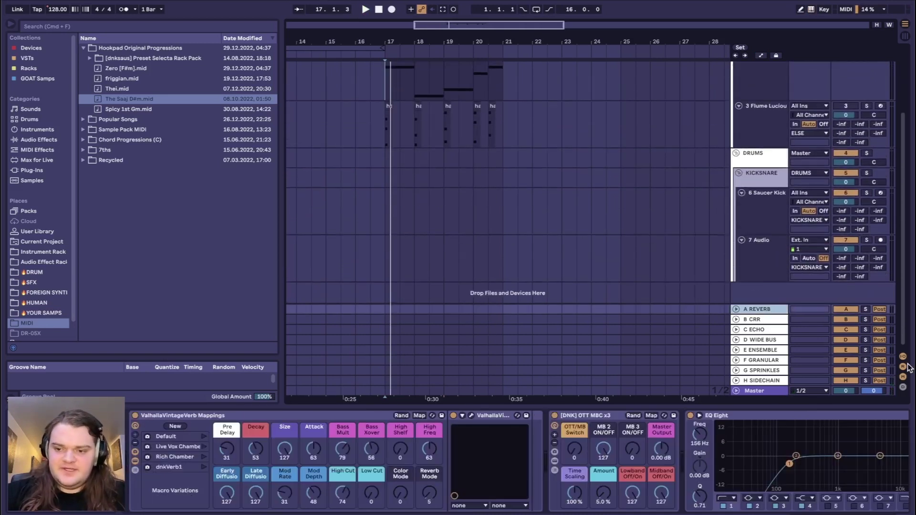
{"action": "left_click", "coordinate": [773, 319]}
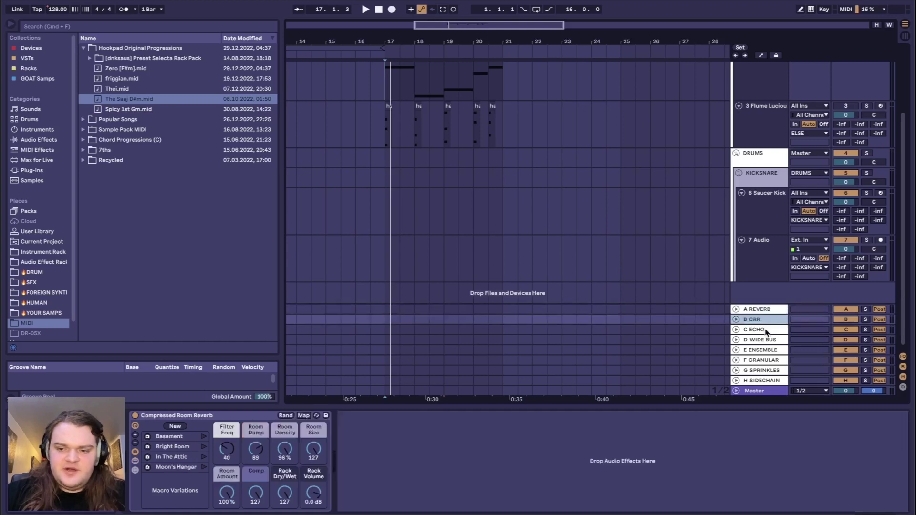
{"action": "left_click", "coordinate": [765, 330]}
{"action": "left_click", "coordinate": [763, 340]}
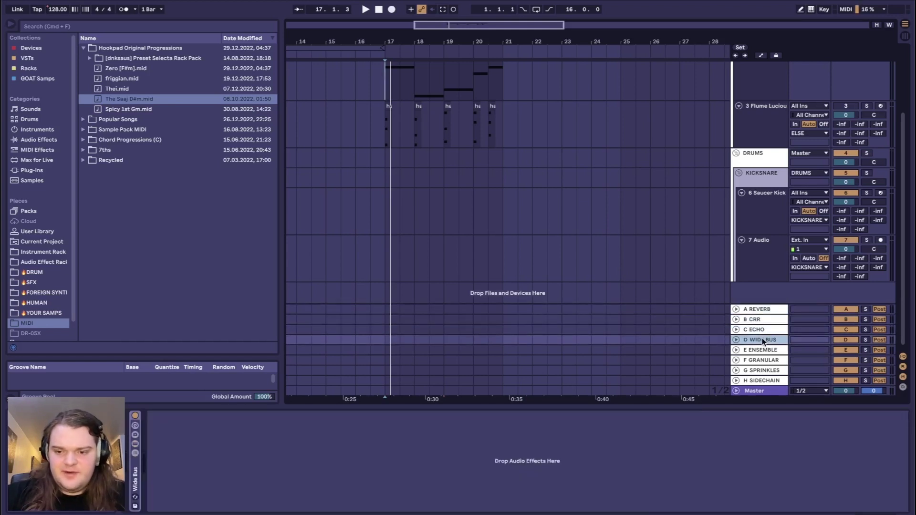
{"action": "left_click", "coordinate": [765, 350]}
{"action": "left_click", "coordinate": [764, 360]}
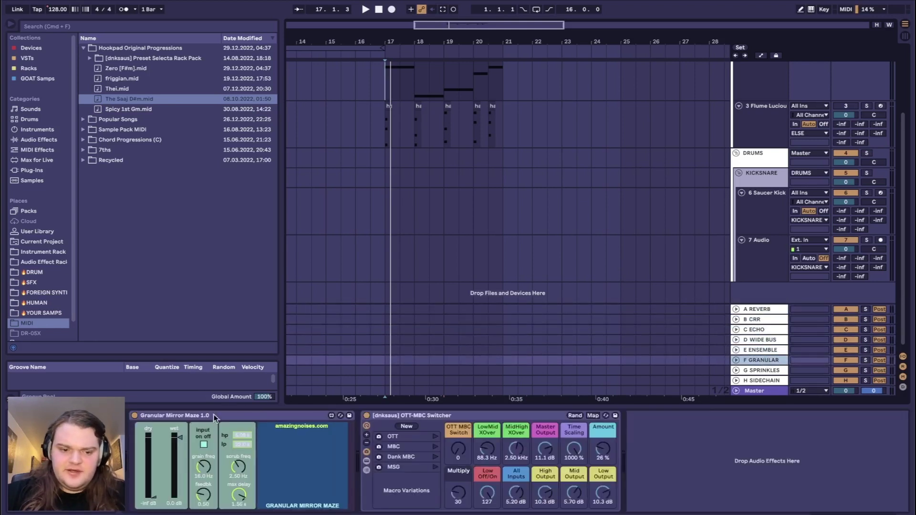
{"action": "left_click", "coordinate": [764, 380]}
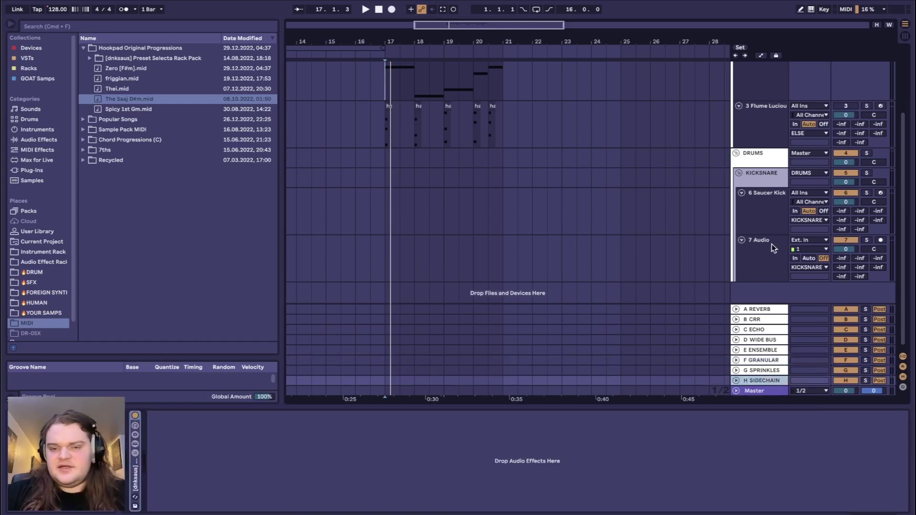
Step: Play from bar 17 and raise the Operator track's send to the B CRR return to -32.0 dB
{"action": "scroll", "coordinate": [771, 244], "scroll_direction": "up", "scroll_amount": 3}
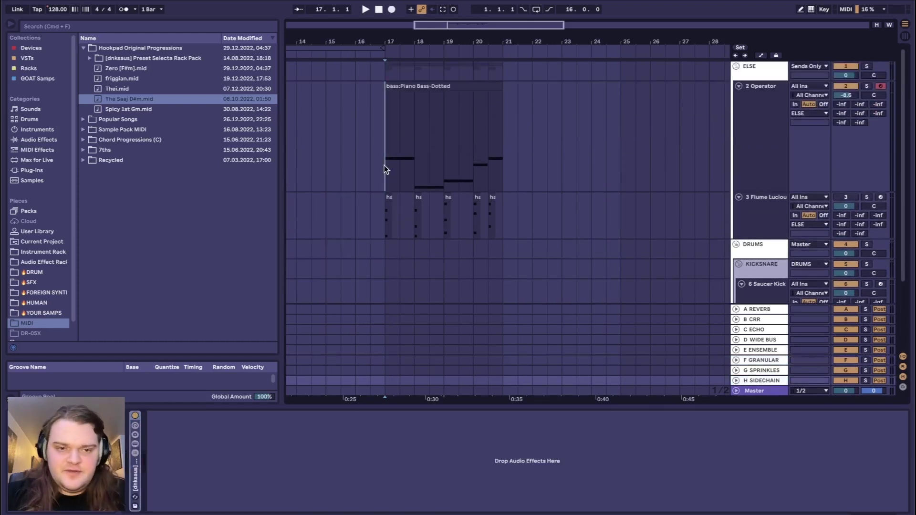
{"action": "left_click", "coordinate": [385, 168]}
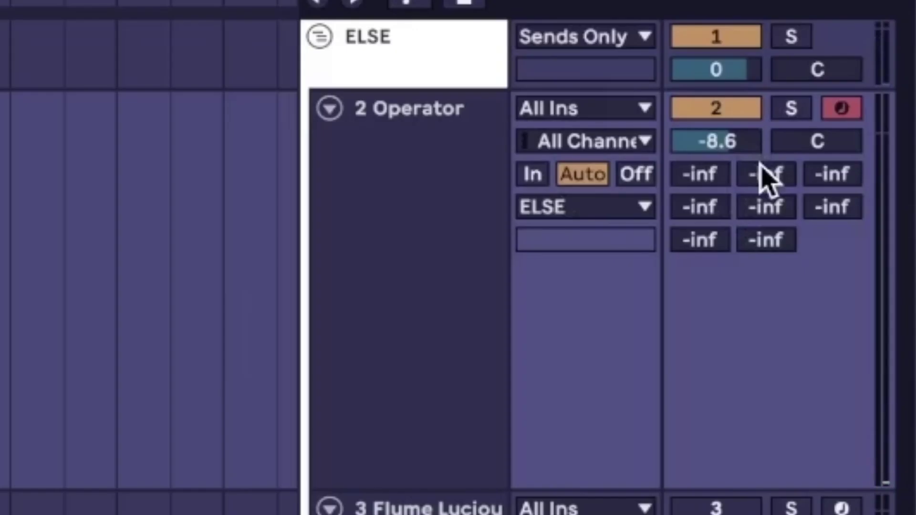
{"action": "left_click_drag", "start_coordinate": [776, 172], "coordinate": [775, 153]}
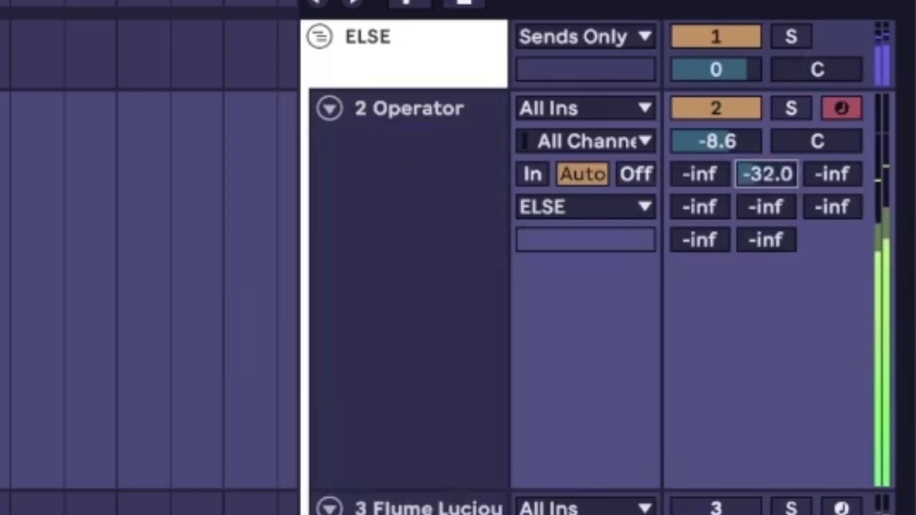
Step: Set the Operator track's sends to A -24.0, B -36.0, C -39.0, E -44.0 and F -57.0 dB
{"action": "left_click_drag", "start_coordinate": [766, 174], "coordinate": [766, 178]}
{"action": "left_click_drag", "start_coordinate": [699, 174], "coordinate": [700, 155]}
{"action": "left_click_drag", "start_coordinate": [832, 174], "coordinate": [832, 162]}
{"action": "left_click_drag", "start_coordinate": [833, 207], "coordinate": [833, 187]}
{"action": "left_click_drag", "start_coordinate": [766, 207], "coordinate": [836, 213]}
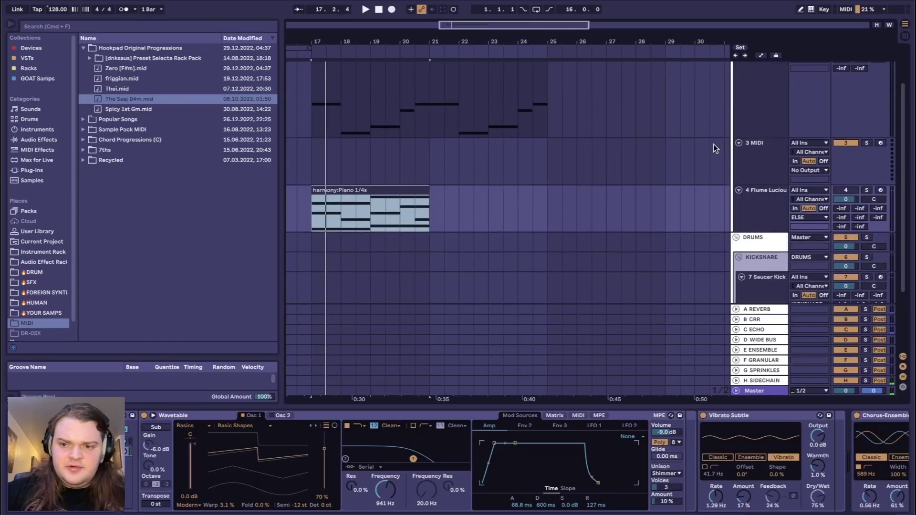
Step: Browse YOUR SAMPS for a recorded sample and audition files such as PM Quartet and seven dimensional splaces blooper
{"action": "left_click", "coordinate": [750, 149]}
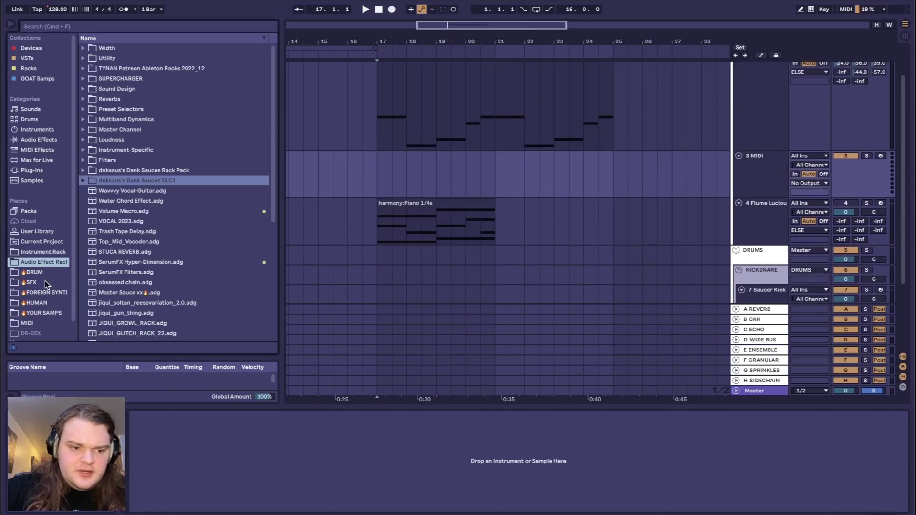
{"action": "left_click", "coordinate": [50, 313]}
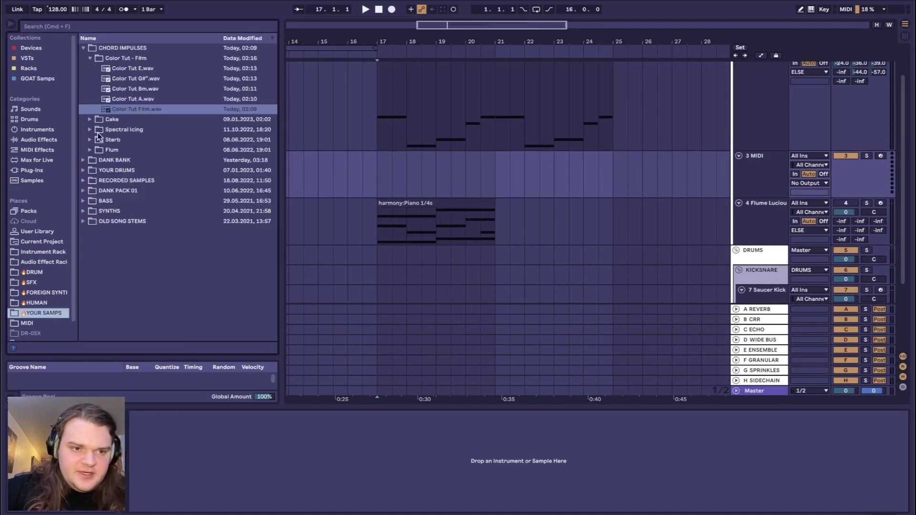
{"action": "left_click", "coordinate": [88, 181]}
{"action": "scroll", "coordinate": [185, 214], "scroll_direction": "down", "scroll_amount": 10}
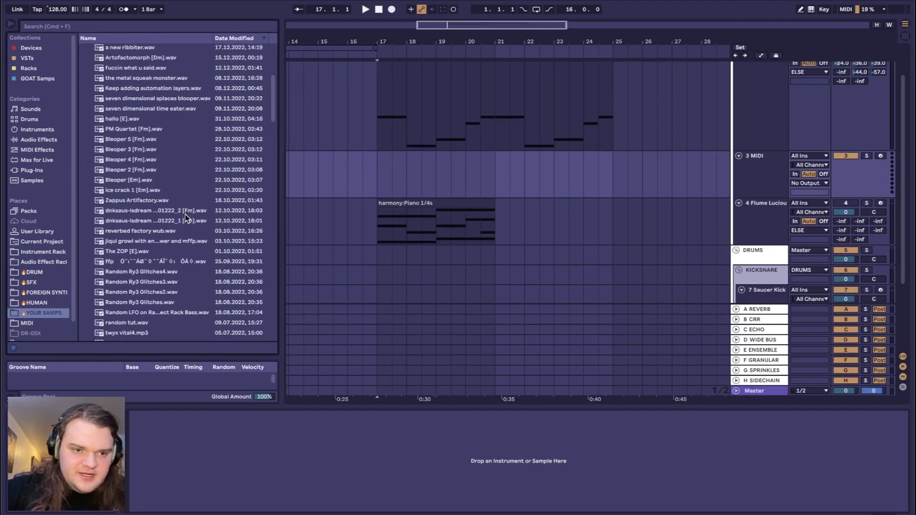
{"action": "left_click", "coordinate": [161, 180]}
{"action": "left_click", "coordinate": [153, 130]}
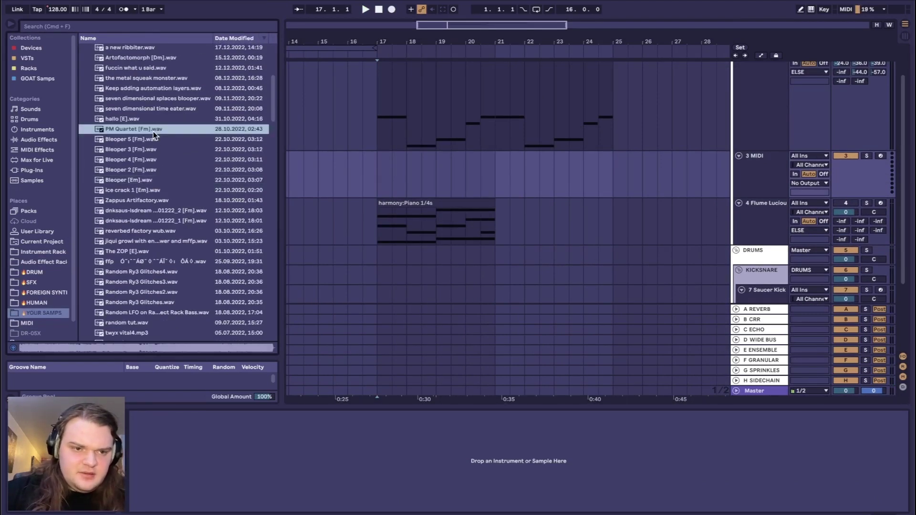
{"action": "scroll", "coordinate": [154, 131], "scroll_direction": "up", "scroll_amount": 5}
{"action": "left_click", "coordinate": [165, 188]}
{"action": "scroll", "coordinate": [163, 105], "scroll_direction": "up", "scroll_amount": 4}
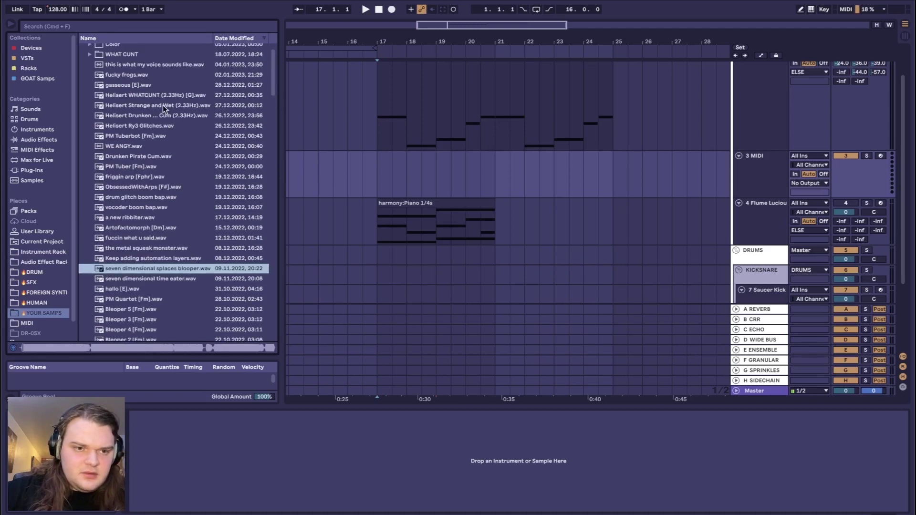
Step: Place the Helisert Strange and Wet (2.33Hz) sample on track 3 starting at bar 17
{"action": "left_click", "coordinate": [162, 96]}
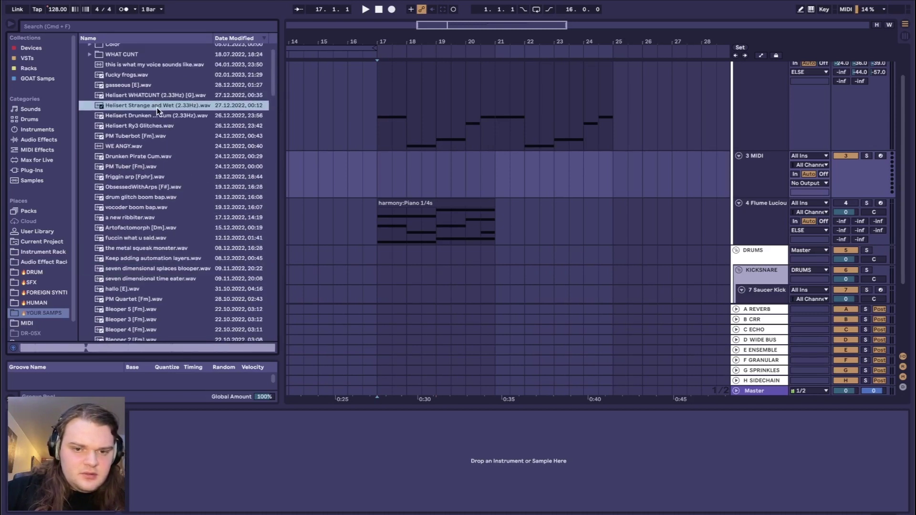
{"action": "left_click_drag", "start_coordinate": [156, 107], "coordinate": [373, 177]}
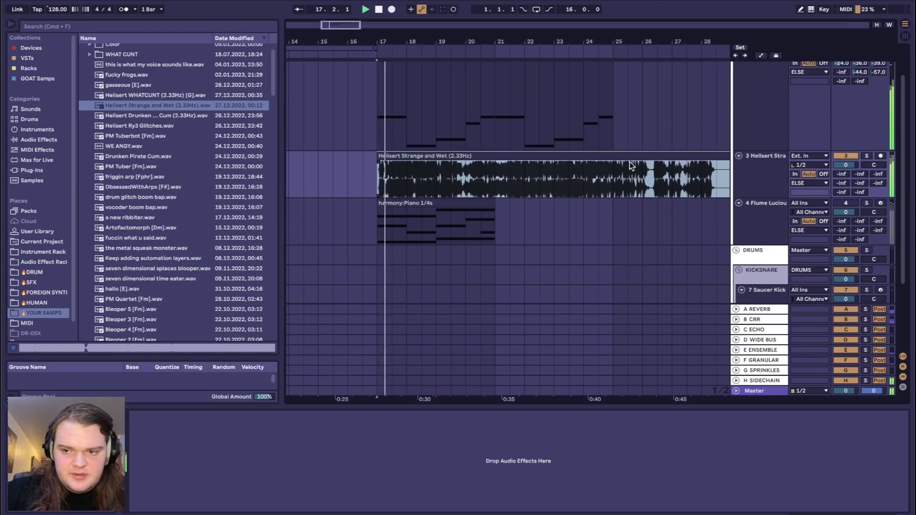
{"action": "left_click", "coordinate": [492, 174]}
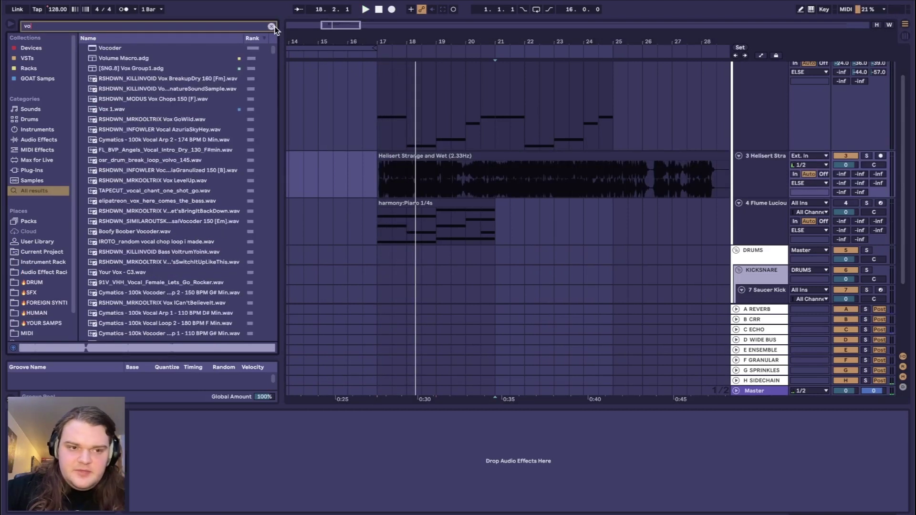
Step: Add a Vocoder to the Helisert track and use 4-Flume Lucious as its external carrier source
{"action": "left_click", "coordinate": [167, 452]}
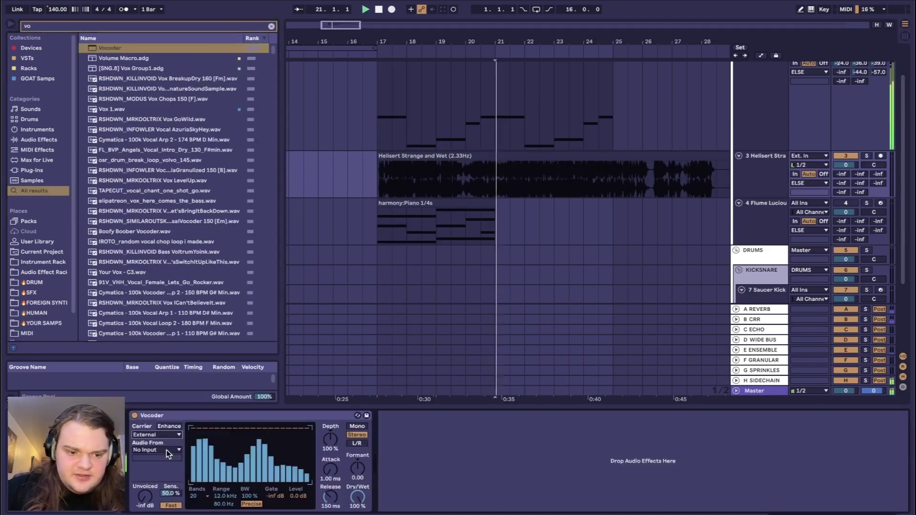
{"action": "left_click", "coordinate": [174, 451]}
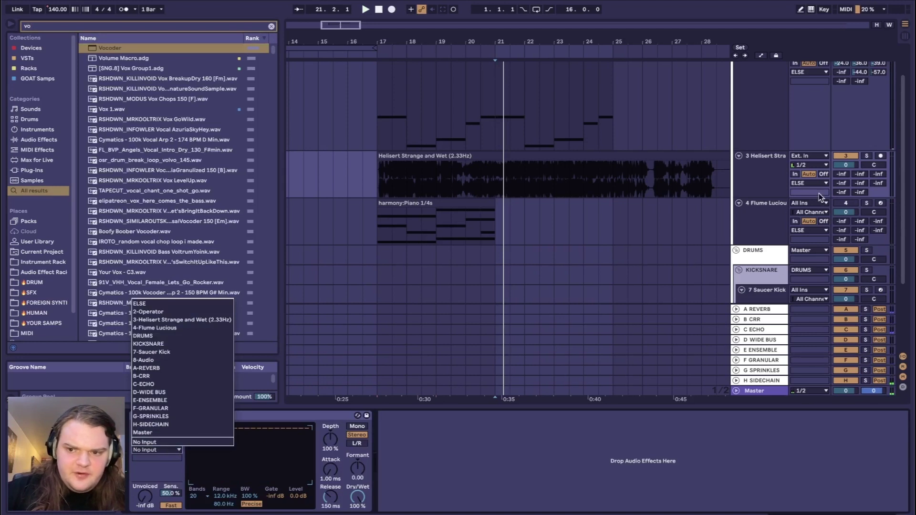
{"action": "left_click", "coordinate": [179, 328]}
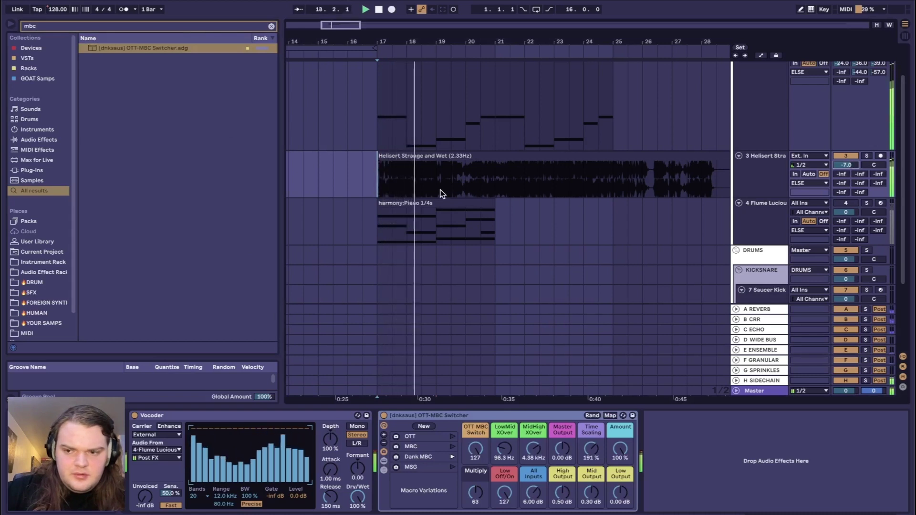
Step: Split the Helisert clip slightly past bar 25 and delete the long remainder after the split
{"action": "scroll", "coordinate": [393, 183], "scroll_direction": "up", "scroll_amount": 1}
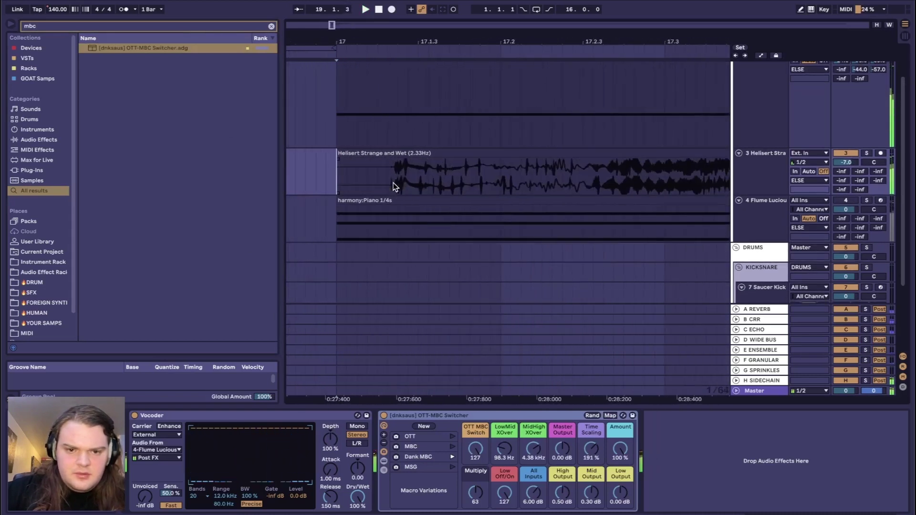
{"action": "left_click", "coordinate": [393, 183]}
{"action": "scroll", "coordinate": [416, 186], "scroll_direction": "down", "scroll_amount": 10}
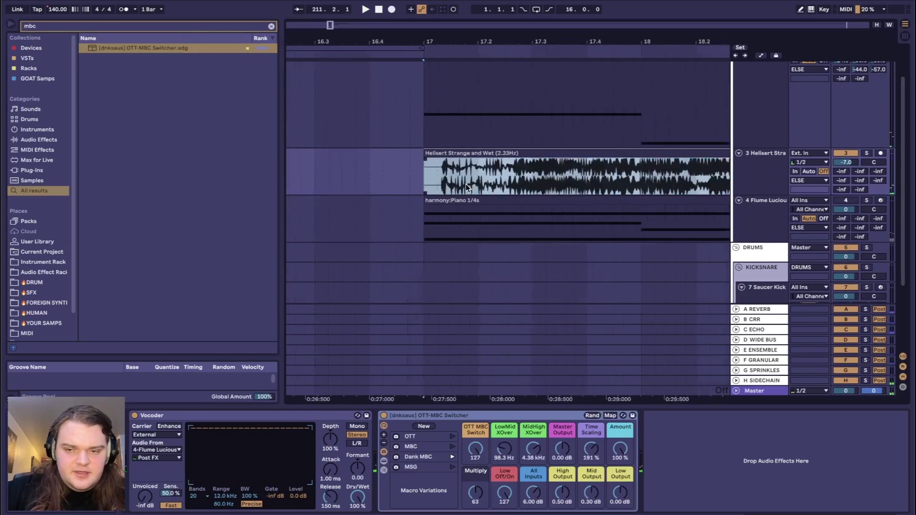
{"action": "left_click", "coordinate": [439, 184]}
{"action": "key", "text": "ctrl+e"}
{"action": "left_click", "coordinate": [459, 153]}
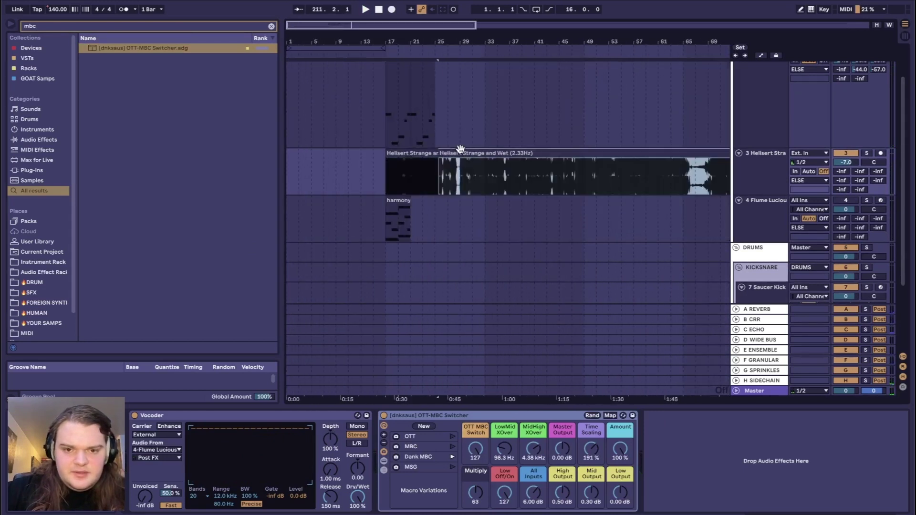
{"action": "key", "text": "Delete"}
Step: Play the arrangement from bar 17 and shorten the Helisert clip so it ends at bar 25
{"action": "scroll", "coordinate": [412, 160], "scroll_direction": "up", "scroll_amount": 8}
{"action": "scroll", "coordinate": [411, 161], "scroll_direction": "left", "scroll_amount": 10}
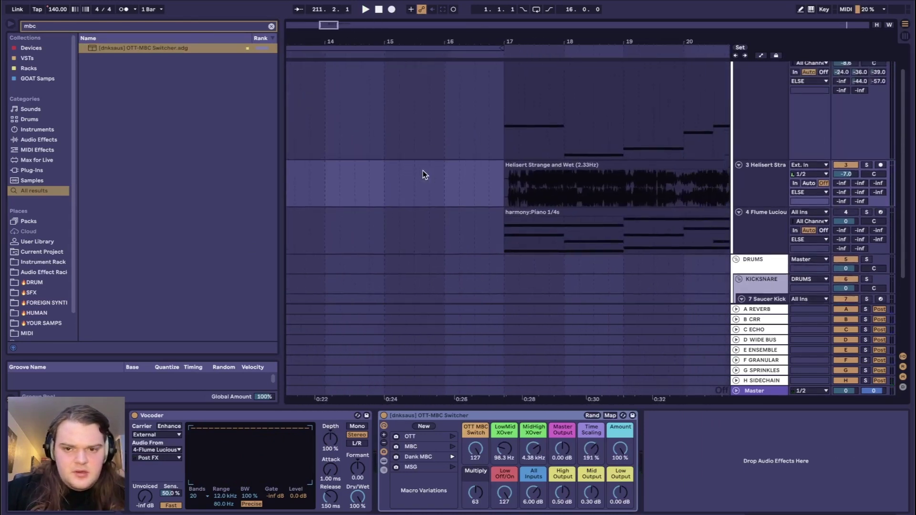
{"action": "left_click", "coordinate": [523, 192]}
{"action": "key", "text": "space"}
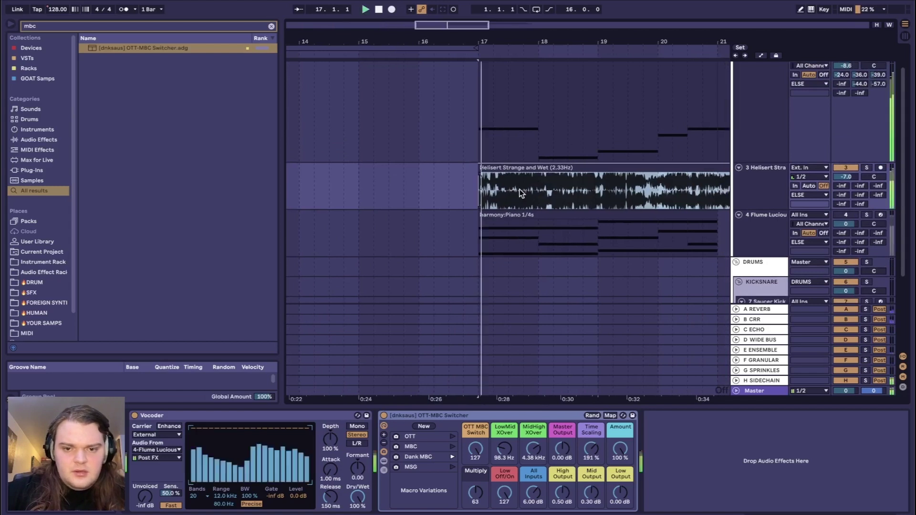
{"action": "scroll", "coordinate": [520, 188], "scroll_direction": "down", "scroll_amount": 4}
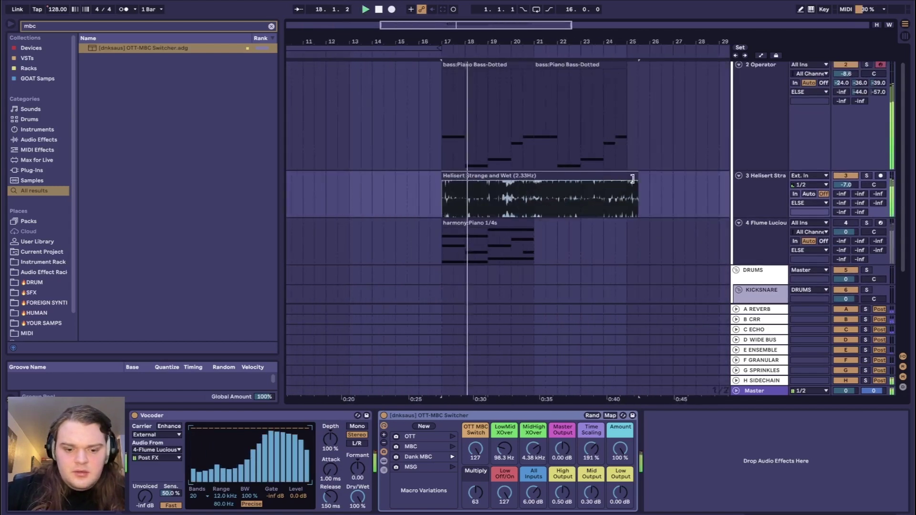
{"action": "left_click_drag", "start_coordinate": [633, 179], "coordinate": [627, 179]}
Step: Set the Helisert track's Vocoder to 164 ms release, 40 bands and a range of 705 Hz to 7.74 kHz
{"action": "left_click", "coordinate": [756, 191]}
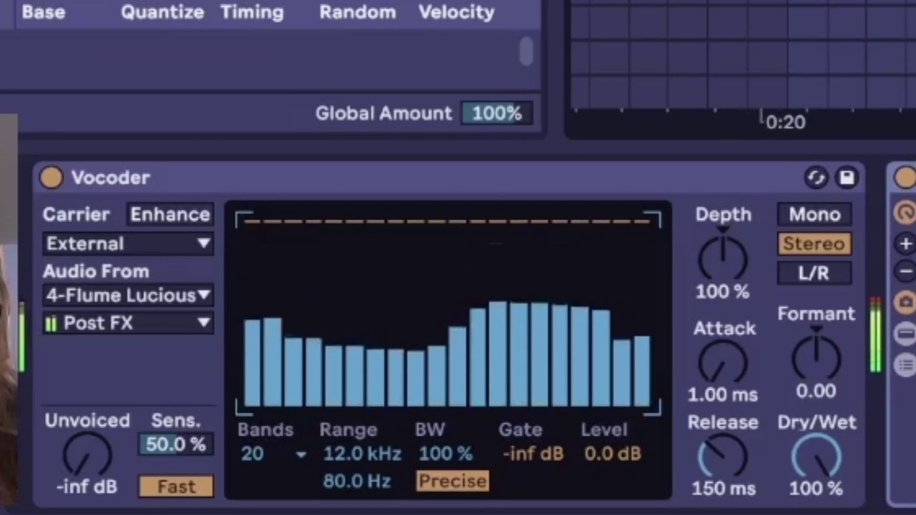
{"action": "left_click_drag", "start_coordinate": [331, 497], "coordinate": [334, 500]}
{"action": "left_click_drag", "start_coordinate": [224, 496], "coordinate": [225, 505]}
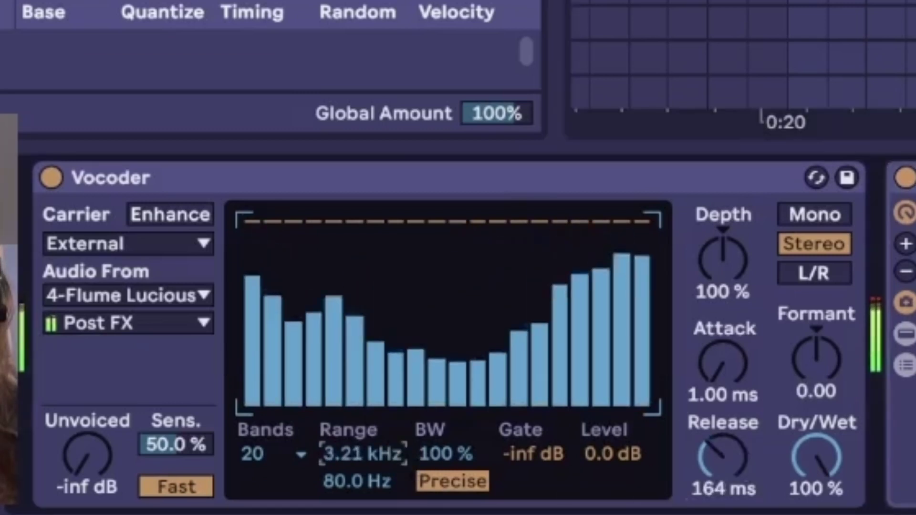
{"action": "mouse_move", "coordinate": [345, 456]}
{"action": "left_mouse_down"}
{"action": "mouse_move", "coordinate": [329, 432]}
{"action": "mouse_move", "coordinate": [329, 453]}
{"action": "left_mouse_up"}
{"action": "left_click", "coordinate": [280, 458]}
{"action": "left_click", "coordinate": [276, 426]}
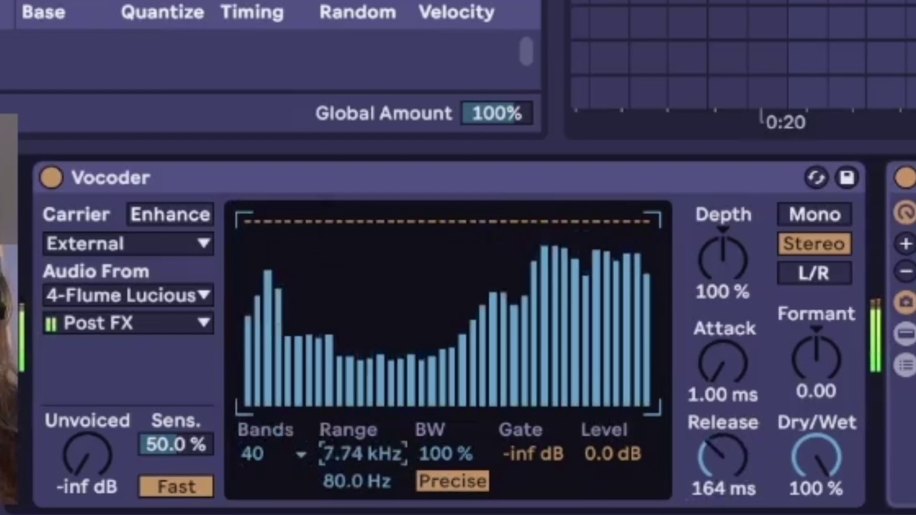
{"action": "left_click_drag", "start_coordinate": [351, 482], "coordinate": [387, 458]}
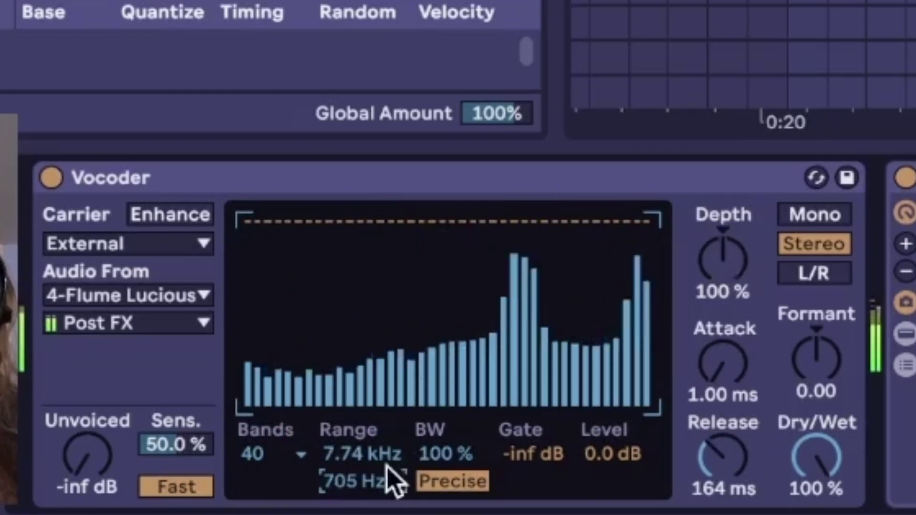
Step: Set the Vocoder's formant to 13.0, its depth to 148 % and its release to 81.4 ms
{"action": "left_click_drag", "start_coordinate": [817, 374], "coordinate": [817, 332]}
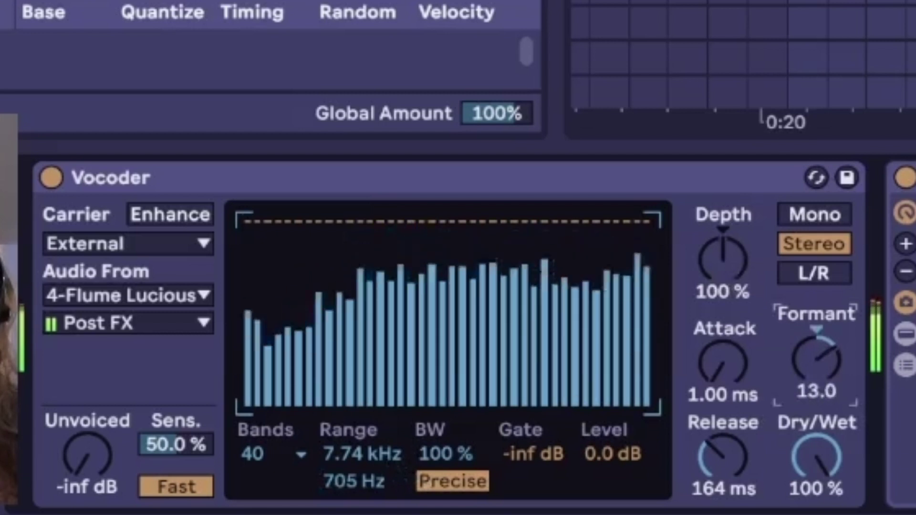
{"action": "left_click_drag", "start_coordinate": [753, 234], "coordinate": [723, 240]}
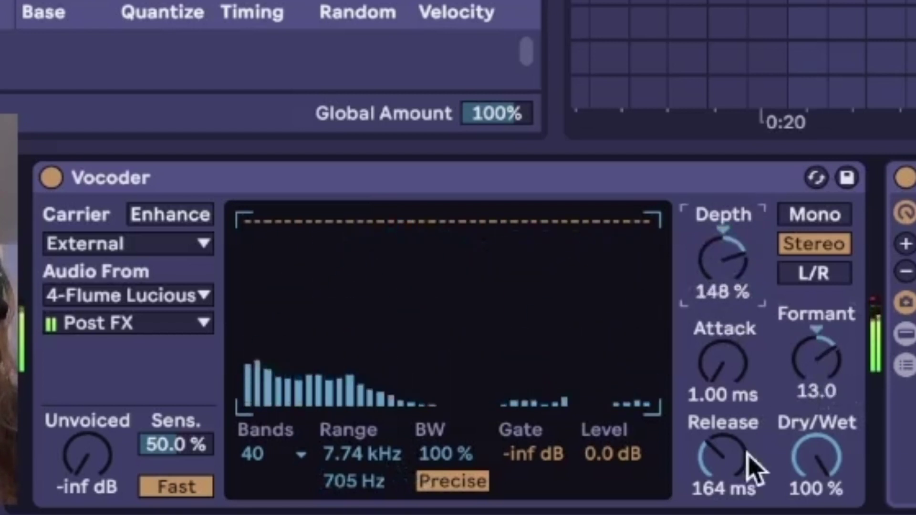
{"action": "mouse_move", "coordinate": [754, 470]}
{"action": "left_mouse_down"}
{"action": "mouse_move", "coordinate": [754, 489]}
{"action": "mouse_move", "coordinate": [754, 479]}
{"action": "left_mouse_up"}
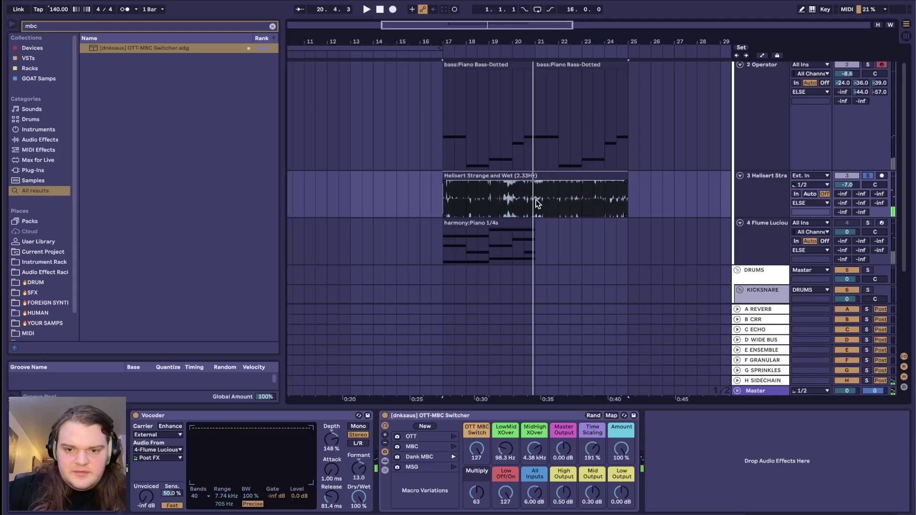
Step: Duplicate bars 17 to 21 of the Helisert and Flume Lucious clips so the copies fill bars 21 to 25
{"action": "left_click", "coordinate": [536, 200]}
{"action": "key", "text": "plus"}
{"action": "key", "text": "plus"}
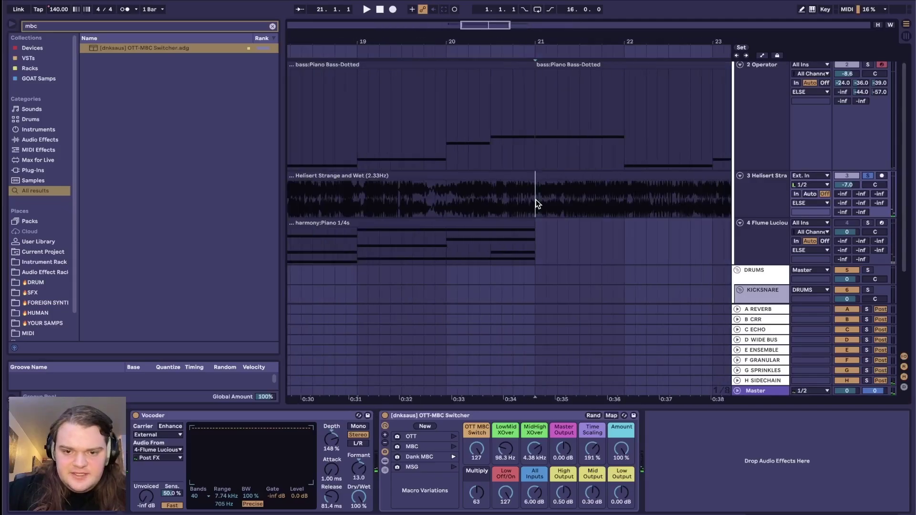
{"action": "key", "text": "minus"}
{"action": "key", "text": "minus"}
{"action": "left_click_drag", "start_coordinate": [536, 203], "coordinate": [447, 239]}
{"action": "key", "text": "ctrl+d"}
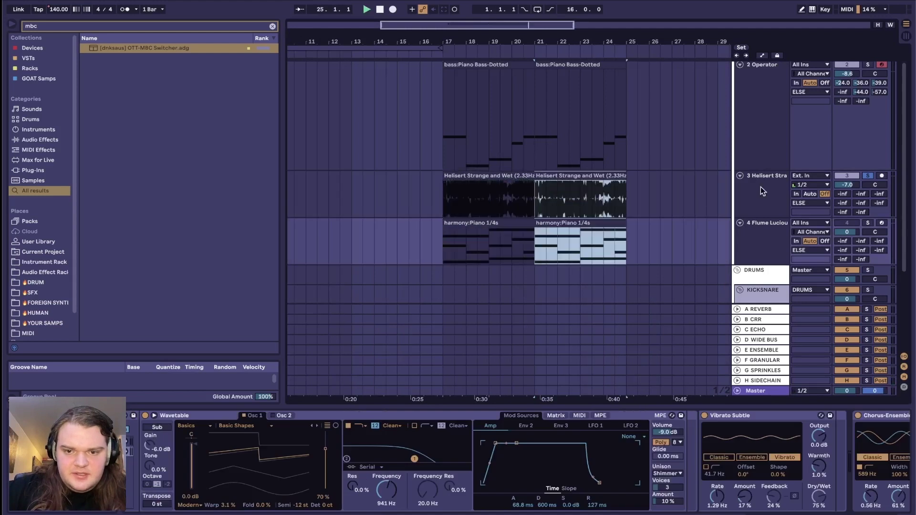
Step: Play the arrangement, unsolo the Helisert track and lower its volume to -11.3 dB
{"action": "key", "text": "space"}
{"action": "left_click", "coordinate": [870, 176]}
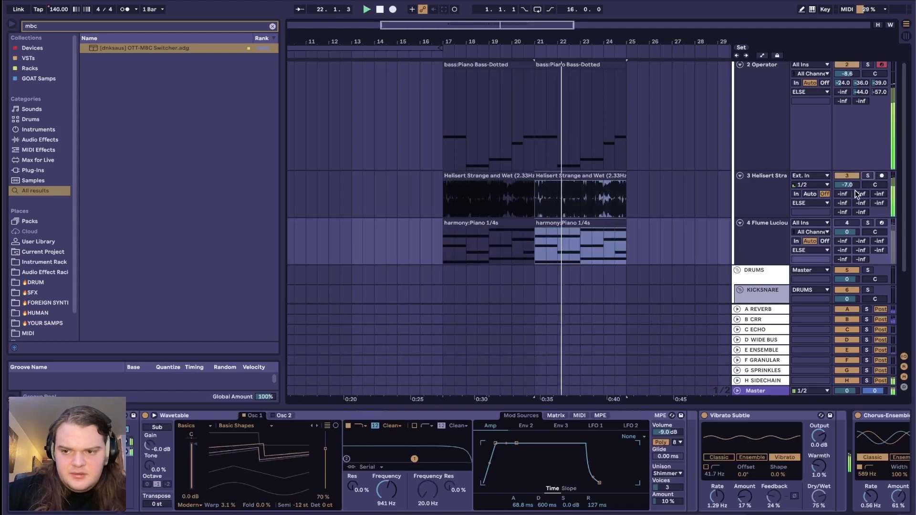
{"action": "left_click", "coordinate": [767, 193]}
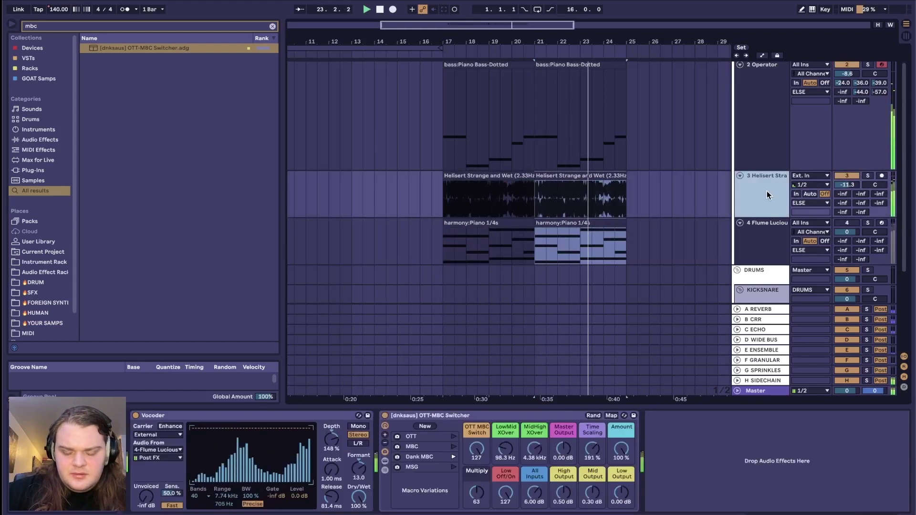
Step: Search the browser for Spectral Time and add it after the OTT-MBC Switcher on the Helisert track
{"action": "key", "text": "ctrl+f"}
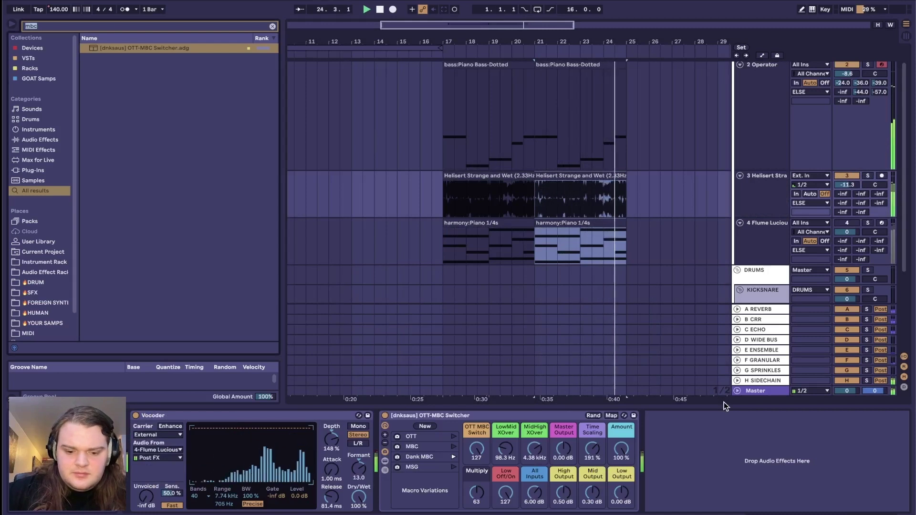
{"action": "key", "text": "BackSpace"}
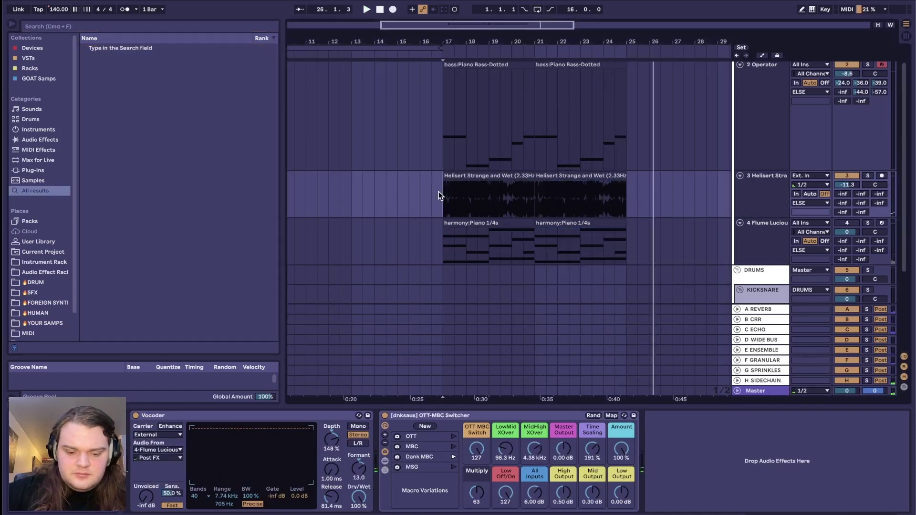
{"action": "key", "text": "super+f"}
{"action": "type", "text": "sp"}
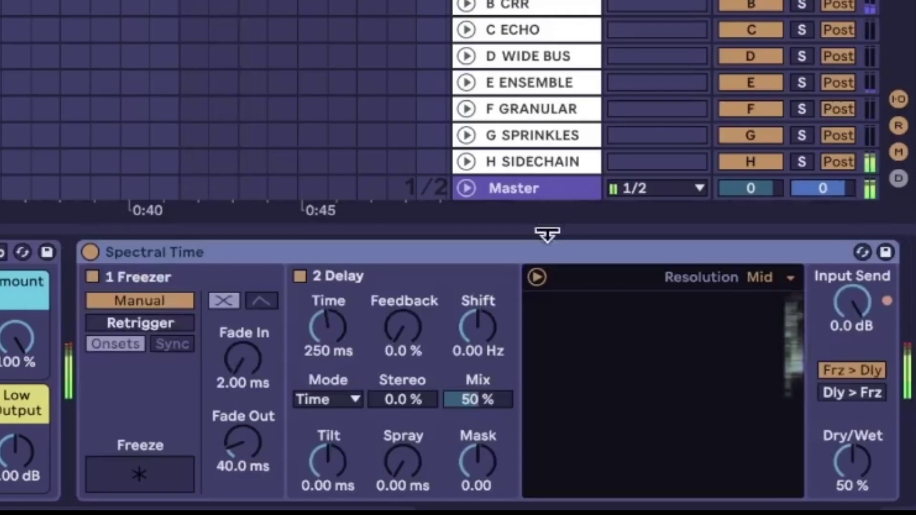
Step: Set Spectral Time's delay to 22.0 ms, 36 % feedback, -313 ms tilt, 0.8 % stereo and 100 % mix, and replay from bar 17
{"action": "left_click_drag", "start_coordinate": [684, 496], "coordinate": [684, 494]}
{"action": "left_click_drag", "start_coordinate": [328, 328], "coordinate": [474, 351]}
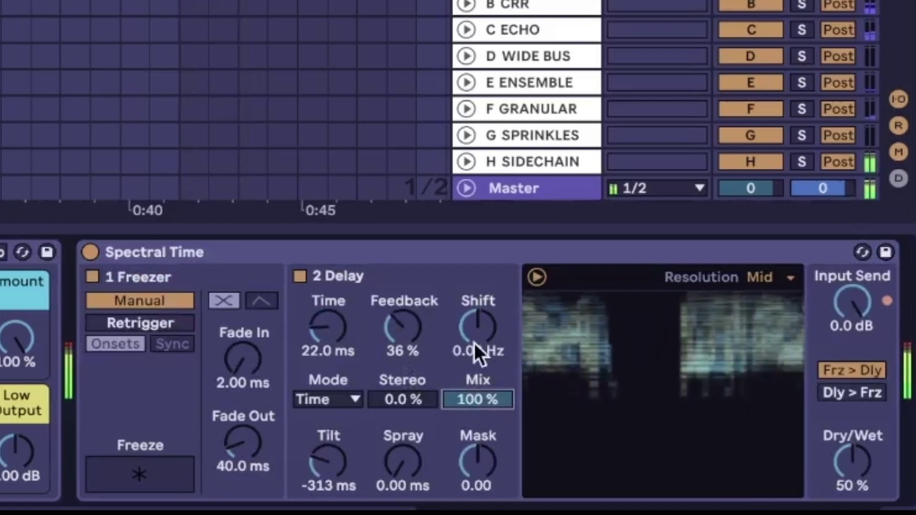
{"action": "left_click_drag", "start_coordinate": [810, 464], "coordinate": [587, 382]}
{"action": "left_click", "coordinate": [403, 400]}
{"action": "mouse_move", "coordinate": [403, 399]}
{"action": "left_mouse_down"}
{"action": "mouse_move", "coordinate": [403, 382]}
{"action": "mouse_move", "coordinate": [403, 399]}
{"action": "left_mouse_up"}
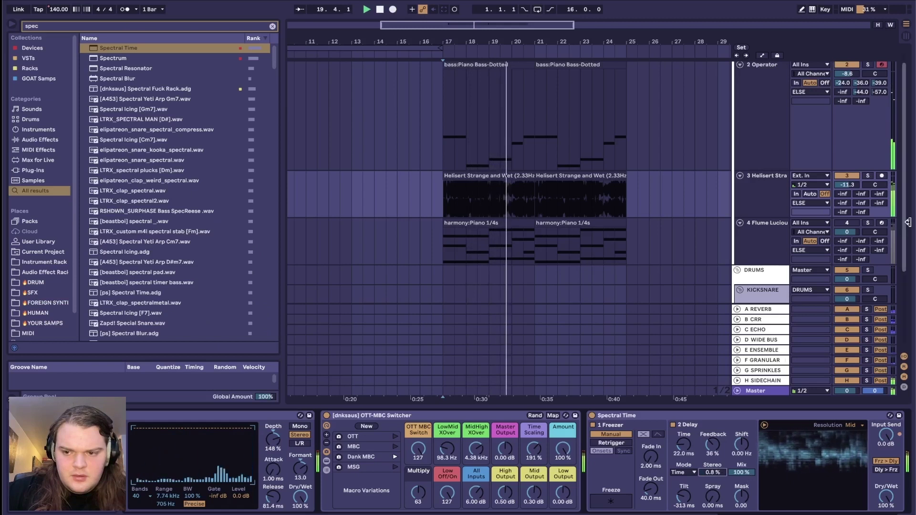
{"action": "key", "text": "space"}
{"action": "key", "text": "space"}
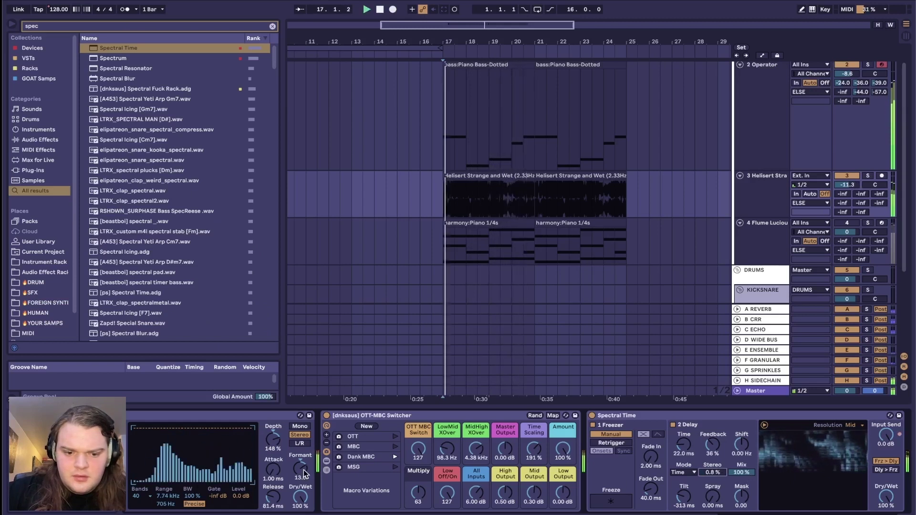
Step: Search the browser for LFO, add it after the Vocoder on the Helisert track and map it to the Vocoder's Formant Shift
{"action": "mouse_move", "coordinate": [300, 468]}
{"action": "left_mouse_down"}
{"action": "mouse_move", "coordinate": [301, 495]}
{"action": "mouse_move", "coordinate": [300, 484]}
{"action": "left_mouse_up"}
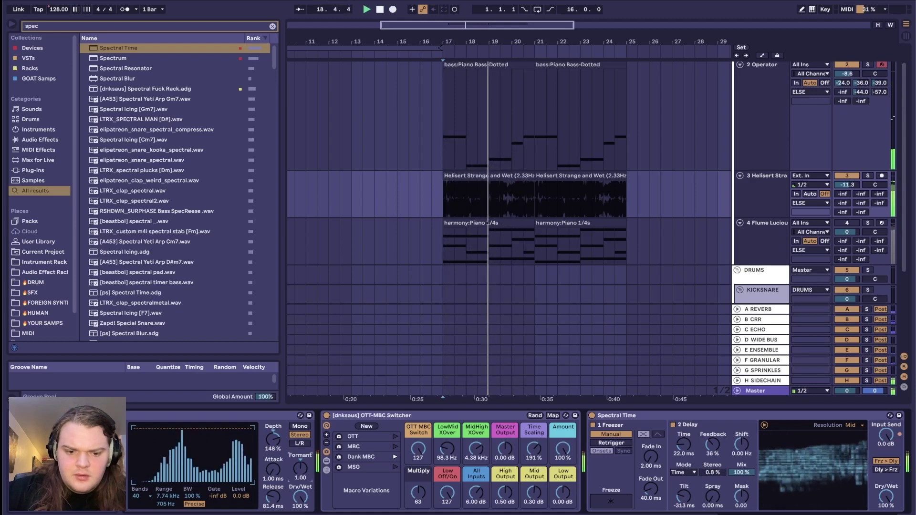
{"action": "key", "text": "ctrl+f"}
{"action": "key", "text": "BackSpace"}
{"action": "type", "text": "lfo"}
{"action": "left_click_drag", "start_coordinate": [105, 47], "coordinate": [332, 458]}
{"action": "left_click", "coordinate": [316, 468]}
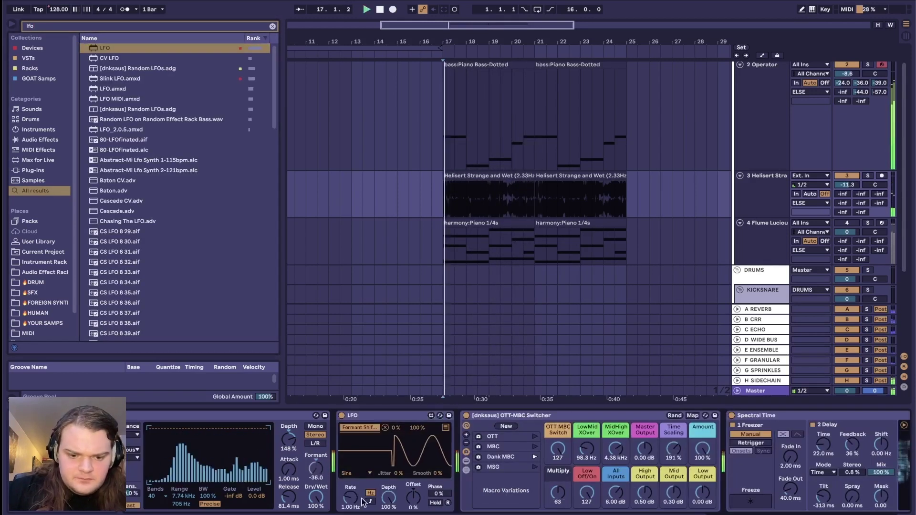
Step: Set the LFO to a tempo-synced rate of 4 and a depth of 54.3 %
{"action": "left_click_drag", "start_coordinate": [353, 498], "coordinate": [354, 489]}
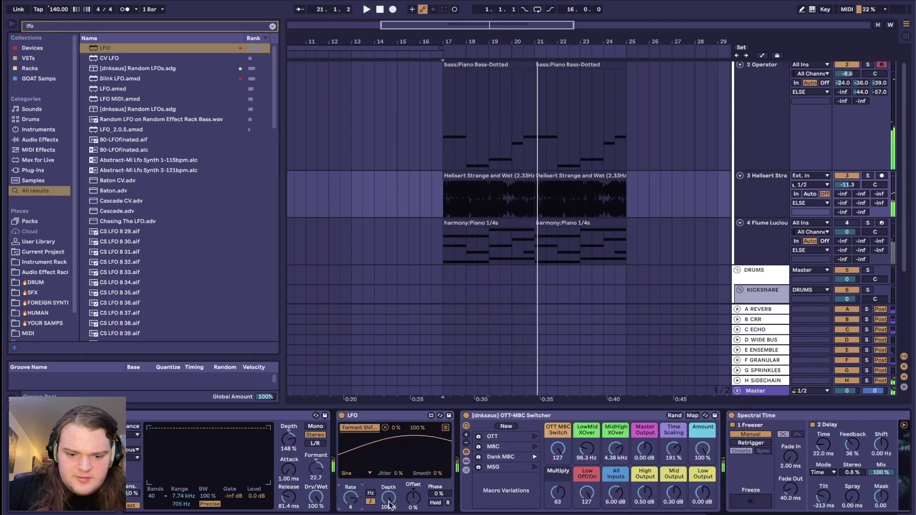
{"action": "left_click_drag", "start_coordinate": [389, 505], "coordinate": [389, 514]}
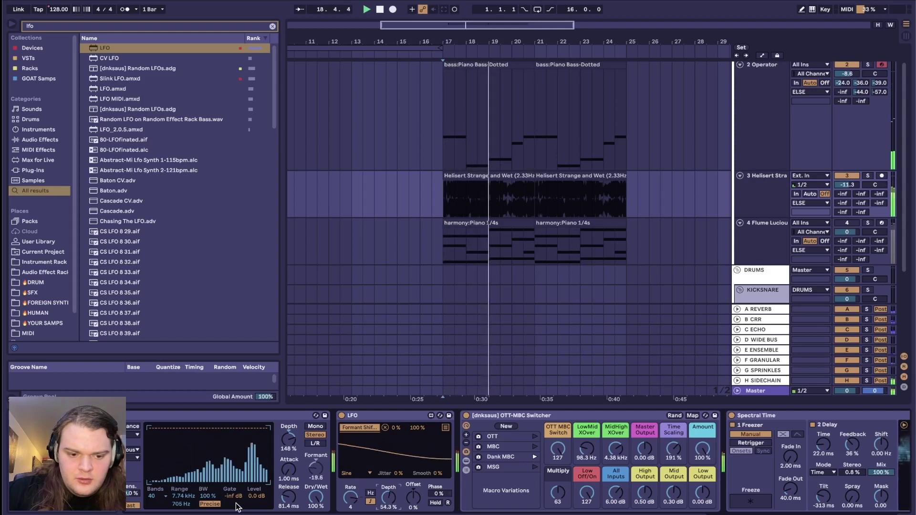
{"action": "scroll", "coordinate": [237, 507], "scroll_direction": "left", "scroll_amount": 2}
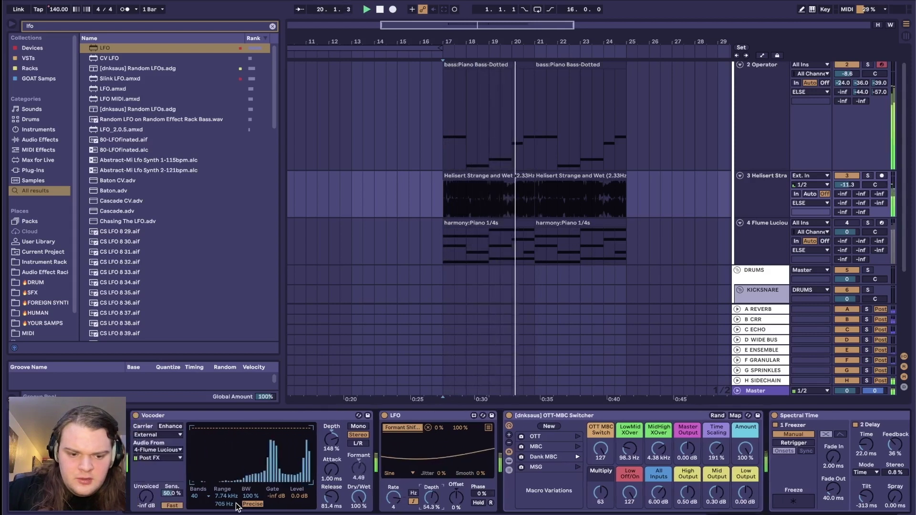
Step: Search for soothe2, add it after Spectral Time and set it to hard mode with a depth of 11.1
{"action": "scroll", "coordinate": [188, 436], "scroll_direction": "right", "scroll_amount": 10}
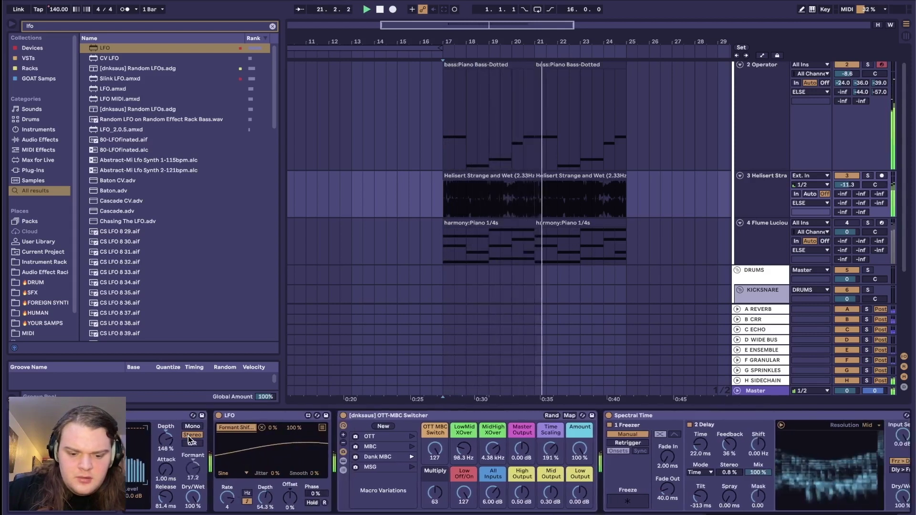
{"action": "key", "text": "ctrl+f"}
{"action": "type", "text": "soot"}
{"action": "double_click", "coordinate": [113, 68]}
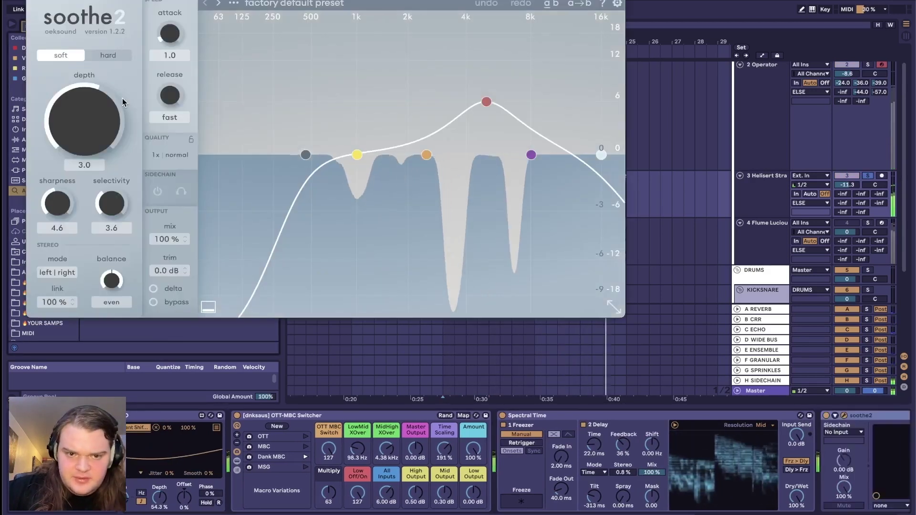
{"action": "left_click", "coordinate": [108, 55]}
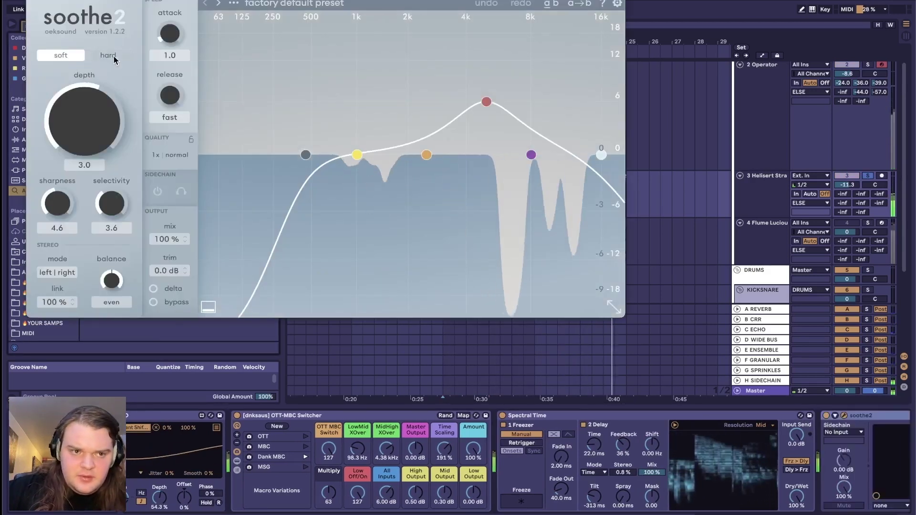
{"action": "scroll", "coordinate": [82, 96], "scroll_direction": "up", "scroll_amount": 8}
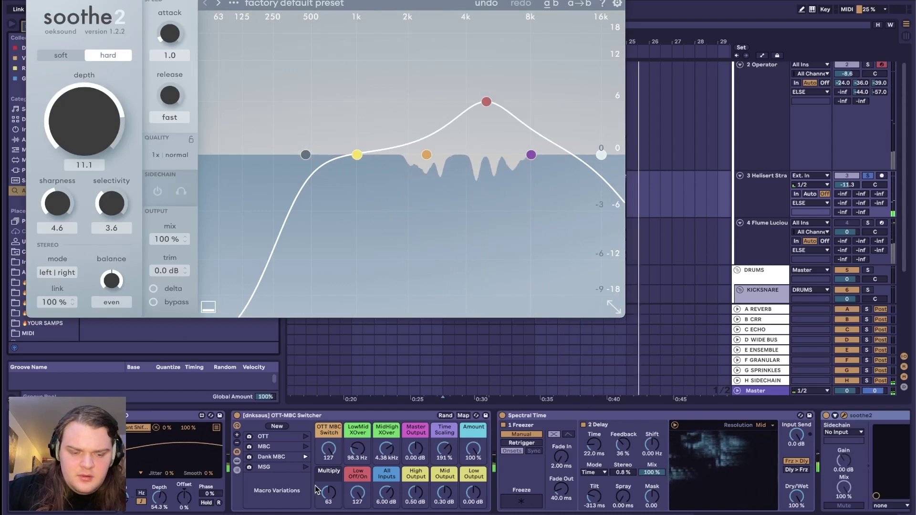
Step: Enable the low-cut band of the EQ Eight after soothe2 and set it to 182 Hz with a Q of 0.58
{"action": "scroll", "coordinate": [257, 443], "scroll_direction": "left", "scroll_amount": 8}
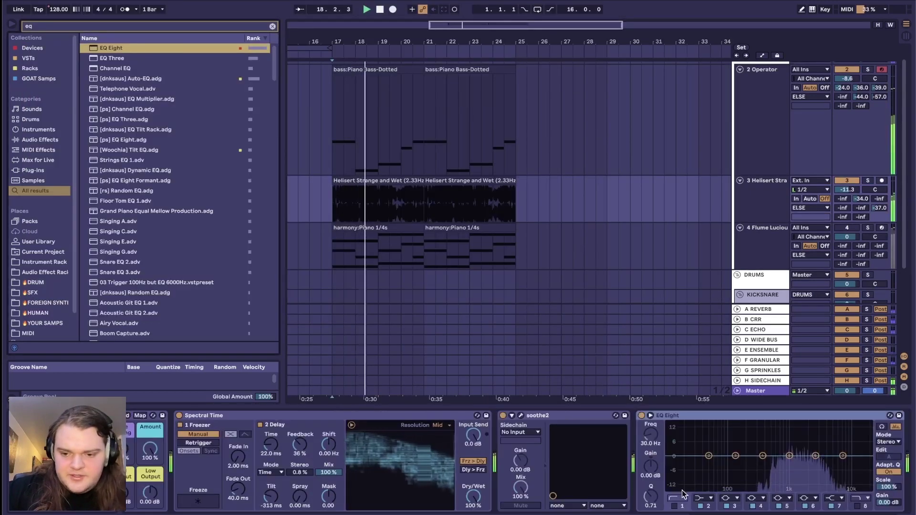
{"action": "left_click", "coordinate": [674, 507]}
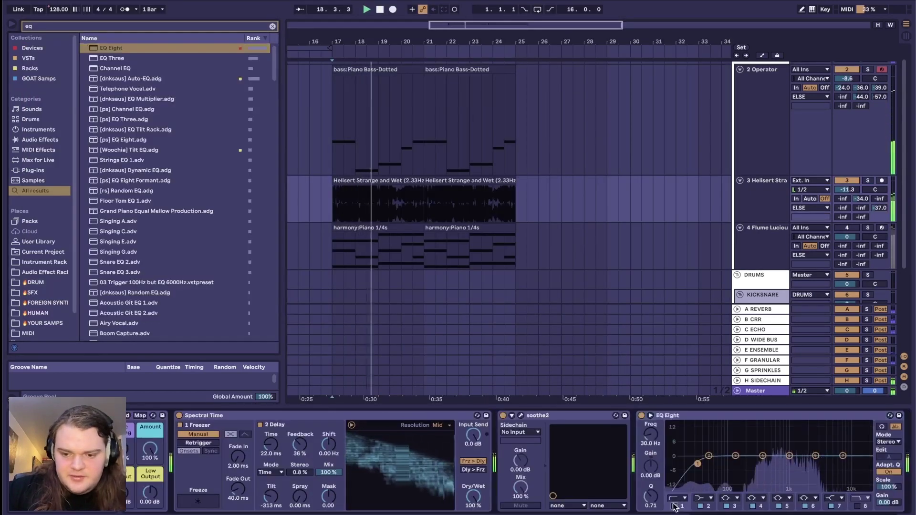
{"action": "left_click_drag", "start_coordinate": [696, 463], "coordinate": [743, 466]}
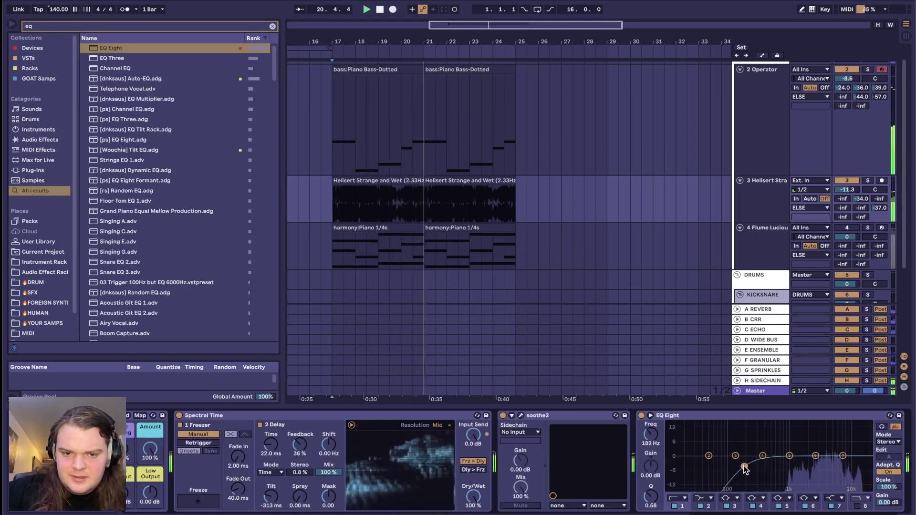
Step: Select all effect devices on the Helisert track and group them into an audio effect rack
{"action": "scroll", "coordinate": [423, 411], "scroll_direction": "left", "scroll_amount": 6}
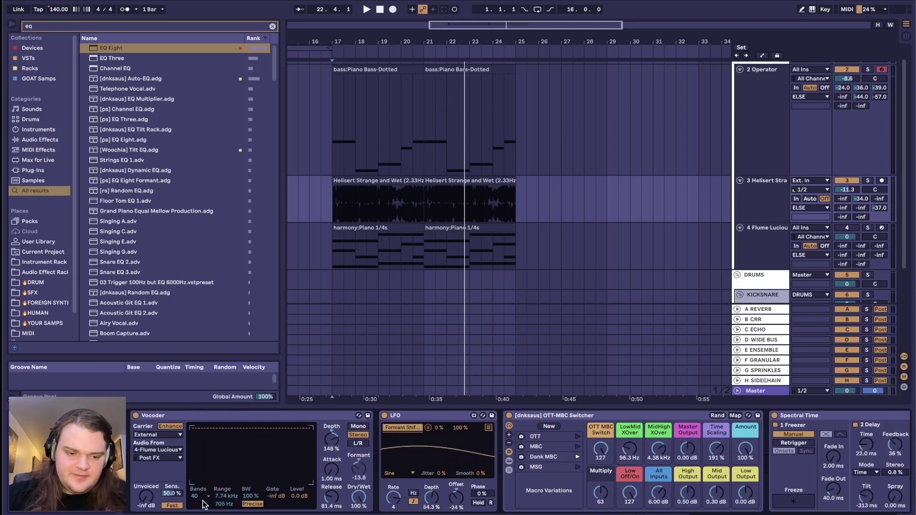
{"action": "left_click", "coordinate": [763, 205]}
{"action": "left_click", "coordinate": [313, 416]}
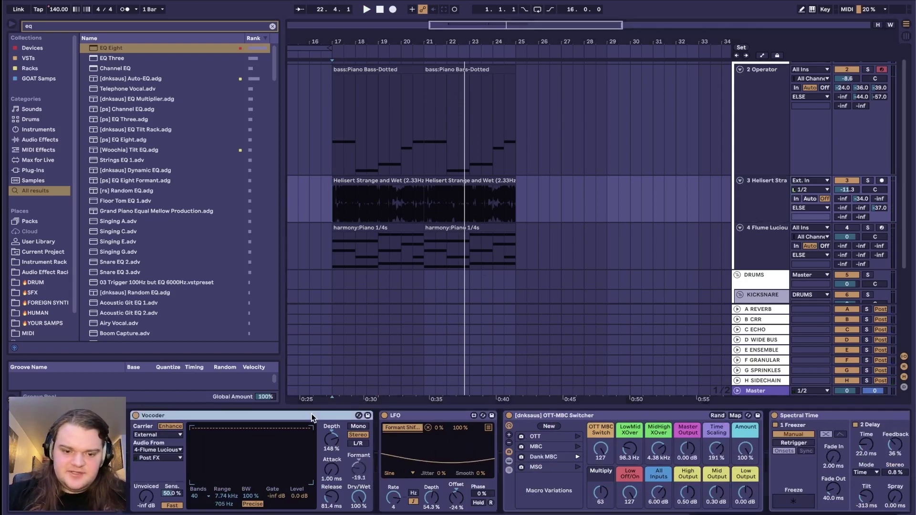
{"action": "key", "text": "ctrl+a"}
{"action": "key", "text": "ctrl+g"}
Step: Play the Helisert track and toggle its effect rack off and on to compare the dry and processed sound
{"action": "key", "text": "space"}
{"action": "left_click", "coordinate": [136, 416]}
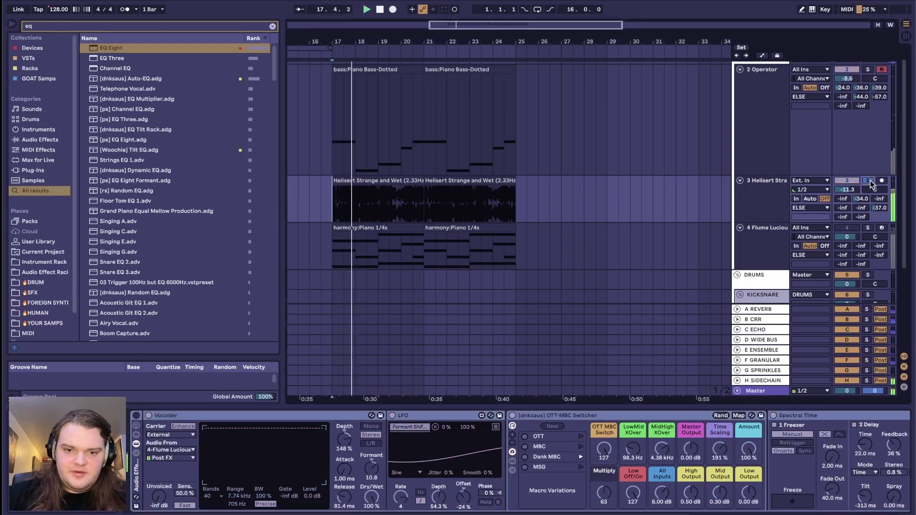
{"action": "left_click", "coordinate": [136, 415]}
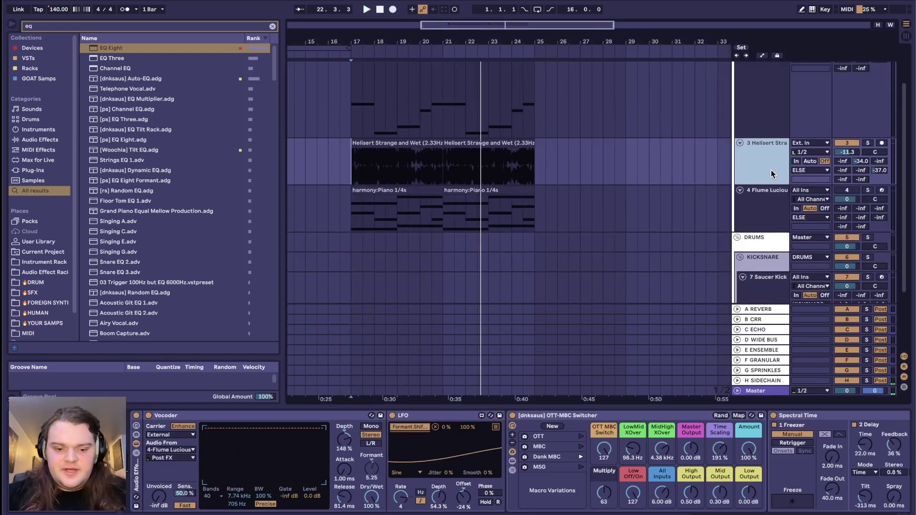
Step: Insert a MIDI track below Helisert, search the browser for "rees" and load the Anarchy Reese preset
{"action": "key", "text": "ctrl+shift+t"}
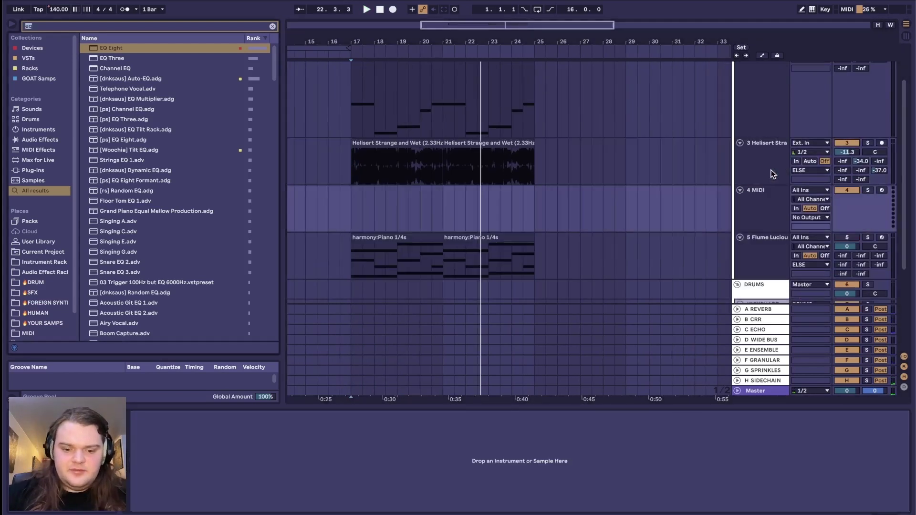
{"action": "key", "text": "ctrl+f"}
{"action": "type", "text": "rees"}
{"action": "key", "text": "Return"}
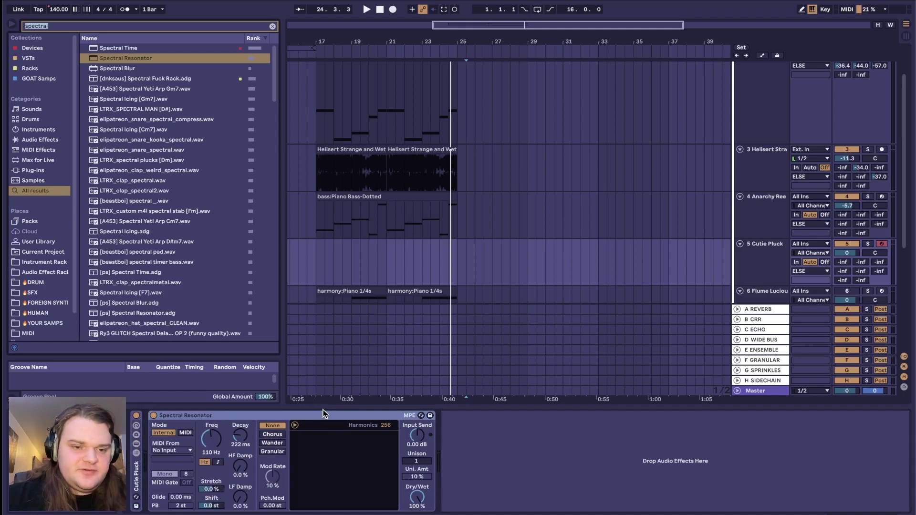
Step: Search for Resonators, add it after Spectral Resonator on the Cutie Pluck track and set its first note to F#2
{"action": "type", "text": "reso"}
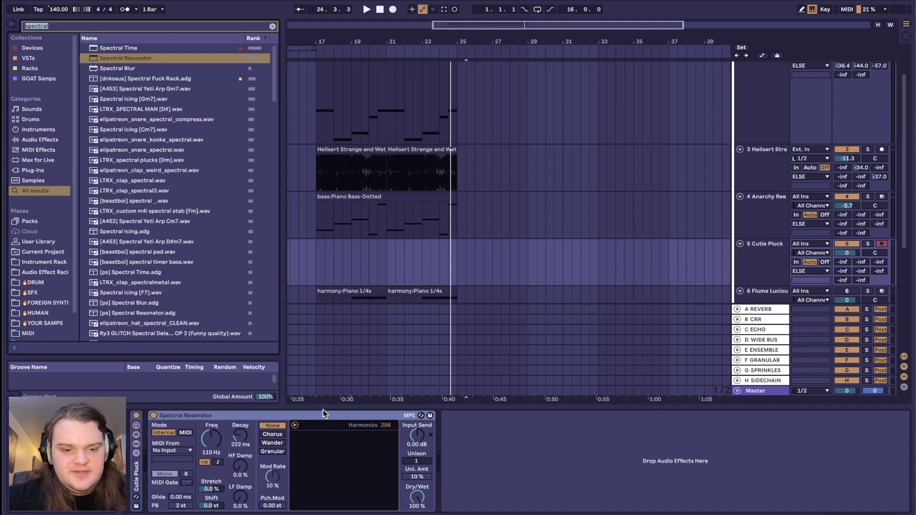
{"action": "key", "text": "Return"}
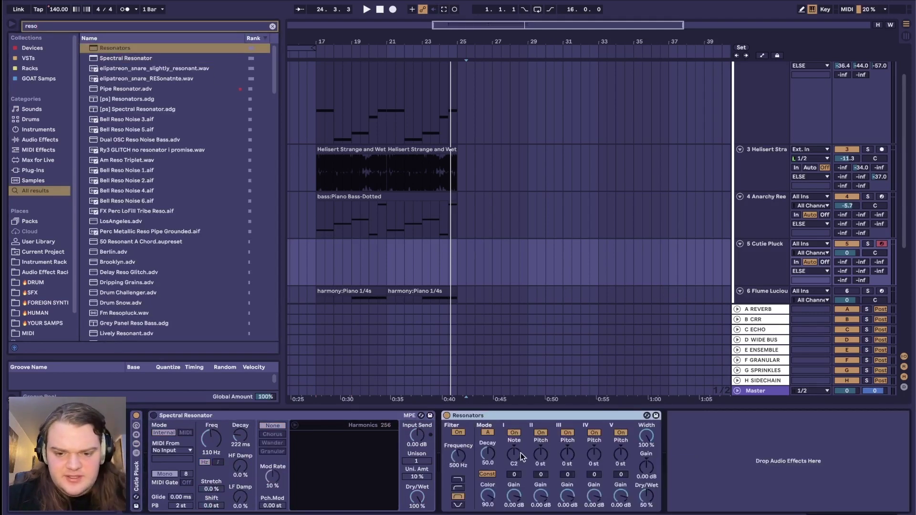
{"action": "left_click_drag", "start_coordinate": [520, 453], "coordinate": [516, 455]}
Step: Add EQ Eight after Resonators and sweep band 4 upward as a narrow 15 dB boost with a Q of 18
{"action": "key", "text": "ctrl+f"}
{"action": "type", "text": "eq"}
{"action": "key", "text": "Return"}
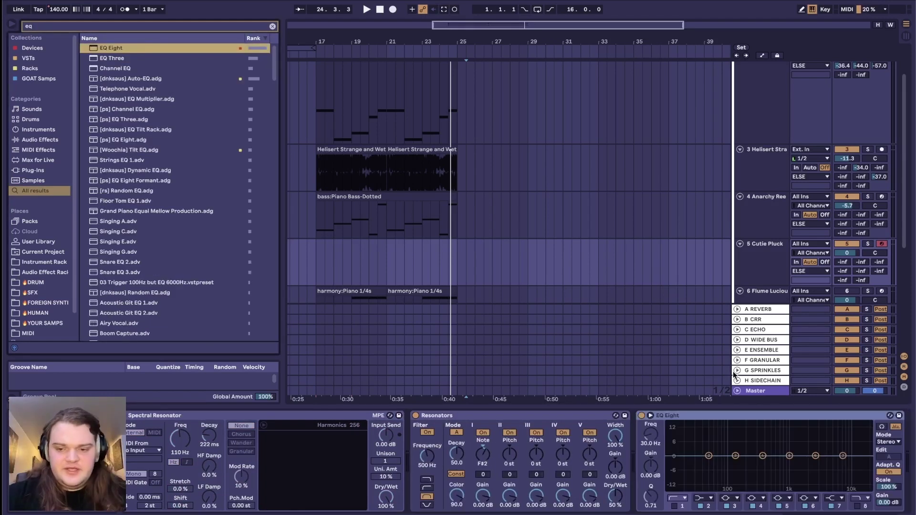
{"action": "left_click_drag", "start_coordinate": [761, 459], "coordinate": [779, 429]}
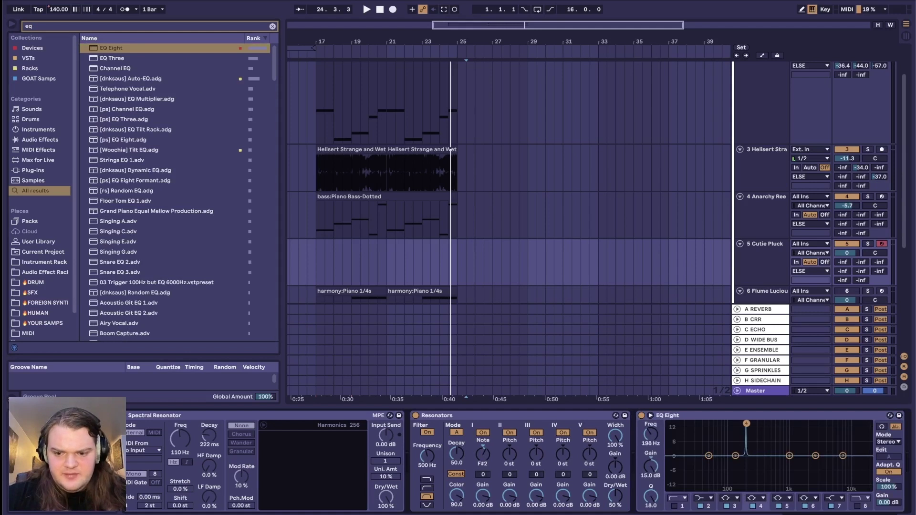
{"action": "scroll", "coordinate": [465, 456], "scroll_direction": "right", "scroll_amount": 3}
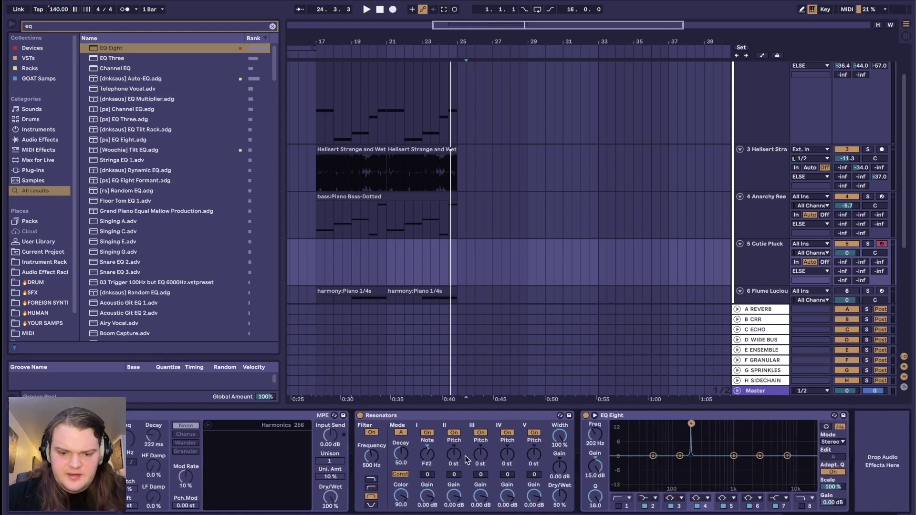
{"action": "left_click_drag", "start_coordinate": [692, 420], "coordinate": [706, 422]}
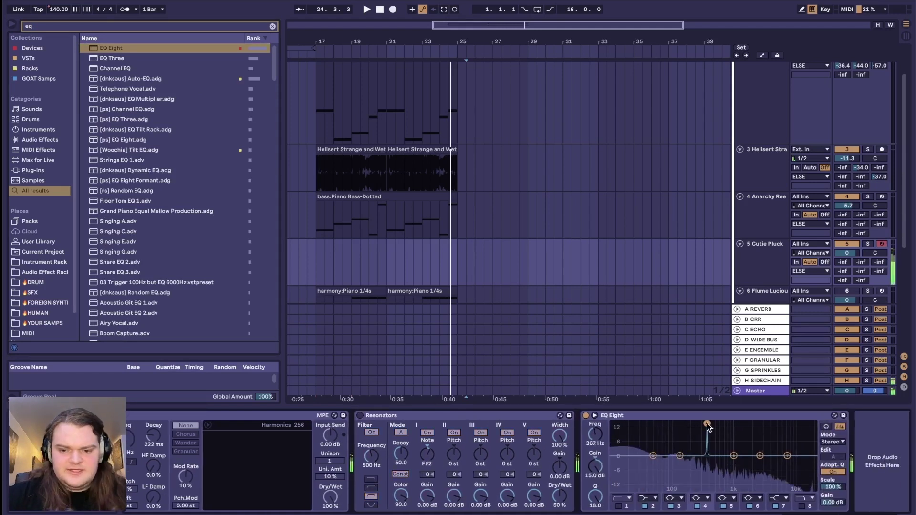
Step: Delete the EQ Eight and Resonators devices from the Cutie Pluck track
{"action": "left_click", "coordinate": [722, 416]}
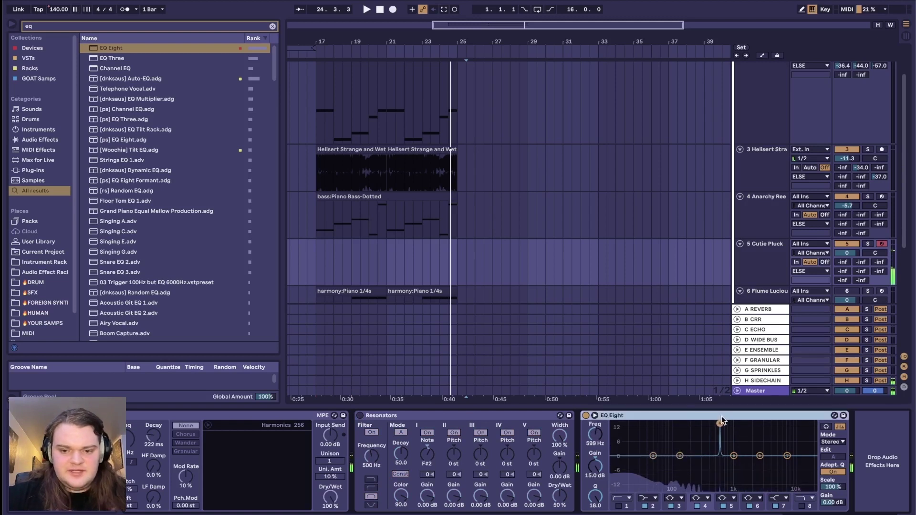
{"action": "key", "text": "Delete"}
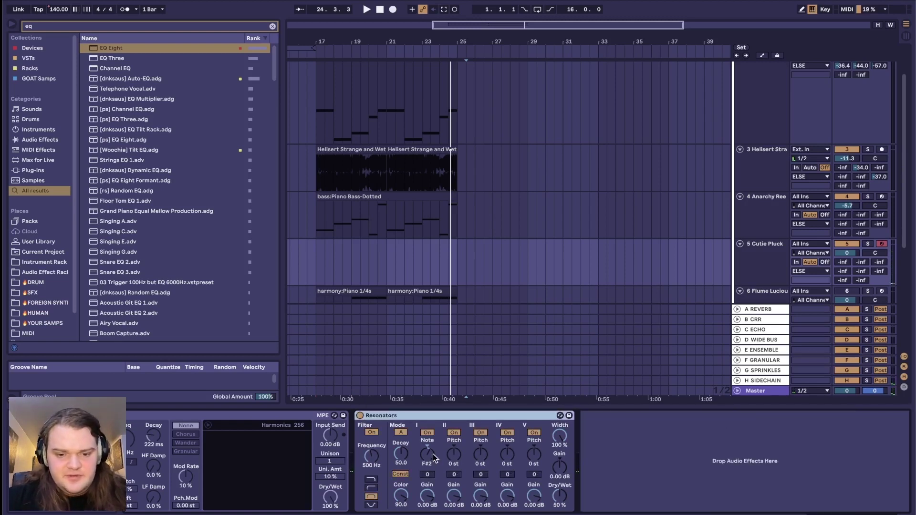
{"action": "left_click", "coordinate": [436, 416]}
{"action": "key", "text": "Delete"}
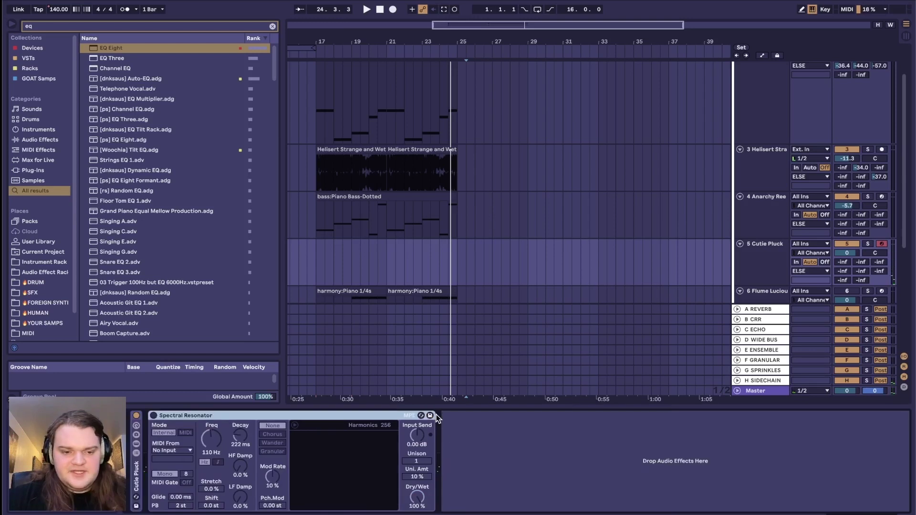
Step: Switch Spectral Resonator to MIDI mode, fed by the Flume Lucious track Post FX, with a decay of 93.6 ms
{"action": "left_click", "coordinate": [184, 432]}
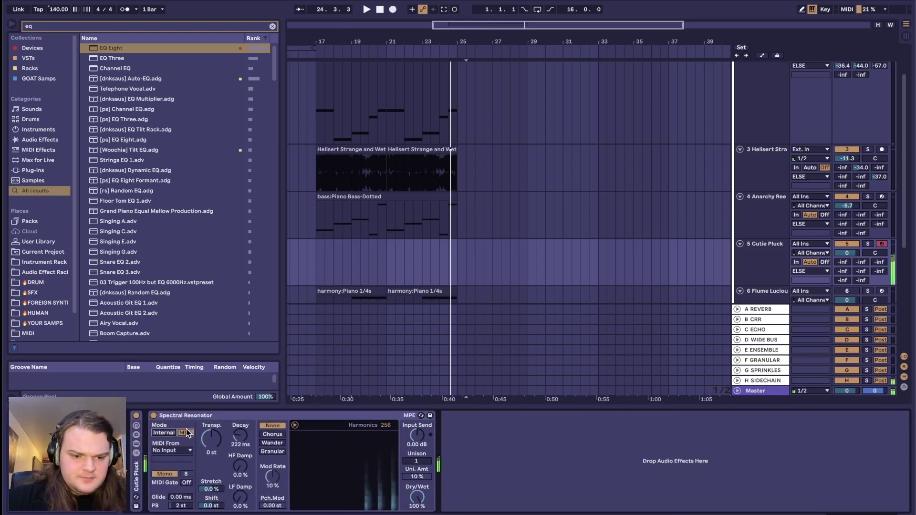
{"action": "scroll", "coordinate": [417, 298], "scroll_direction": "down", "scroll_amount": 3}
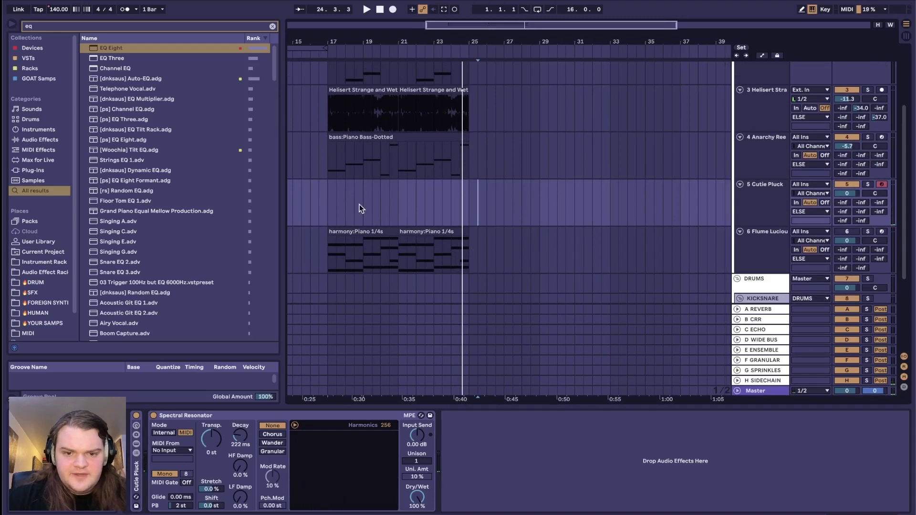
{"action": "left_click", "coordinate": [156, 448]}
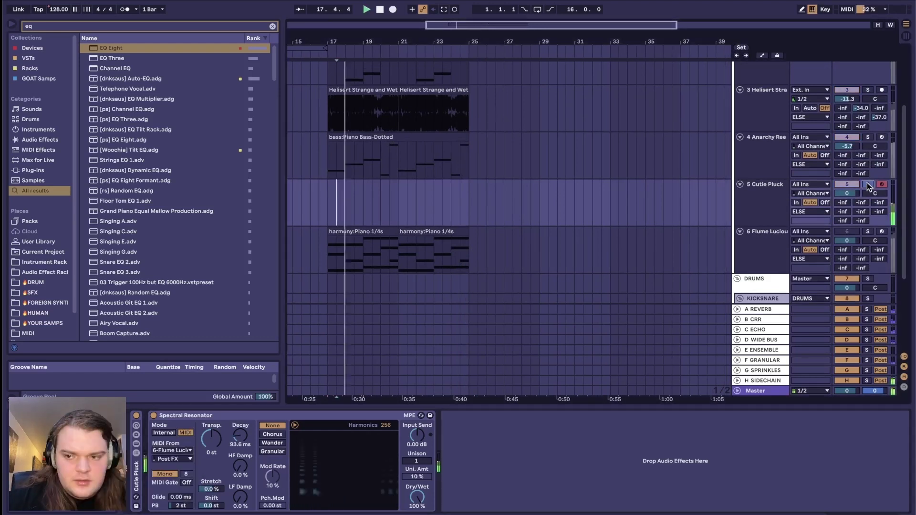
Step: Replay the soloed Cutie Pluck track from bar 17 and set Spectral Resonator to Poly with 8 voices
{"action": "key", "text": "space"}
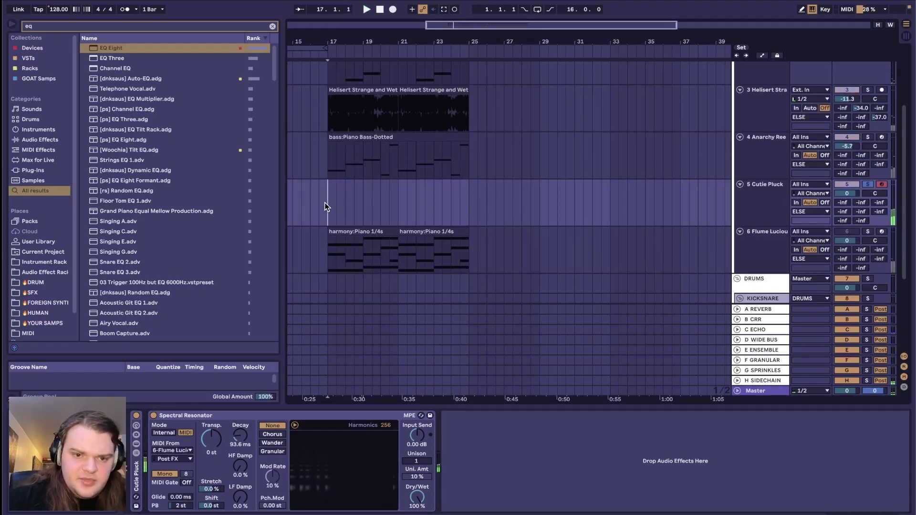
{"action": "key", "text": "space"}
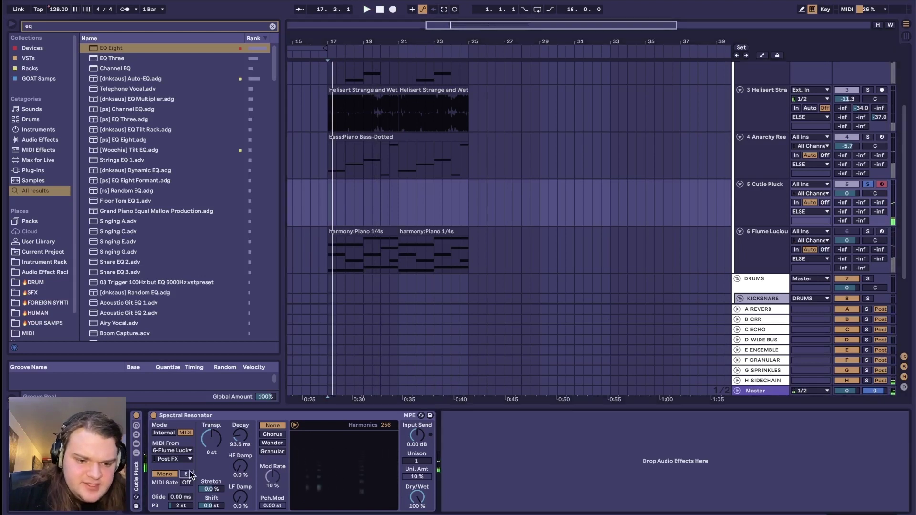
{"action": "left_click_drag", "start_coordinate": [190, 472], "coordinate": [190, 461]}
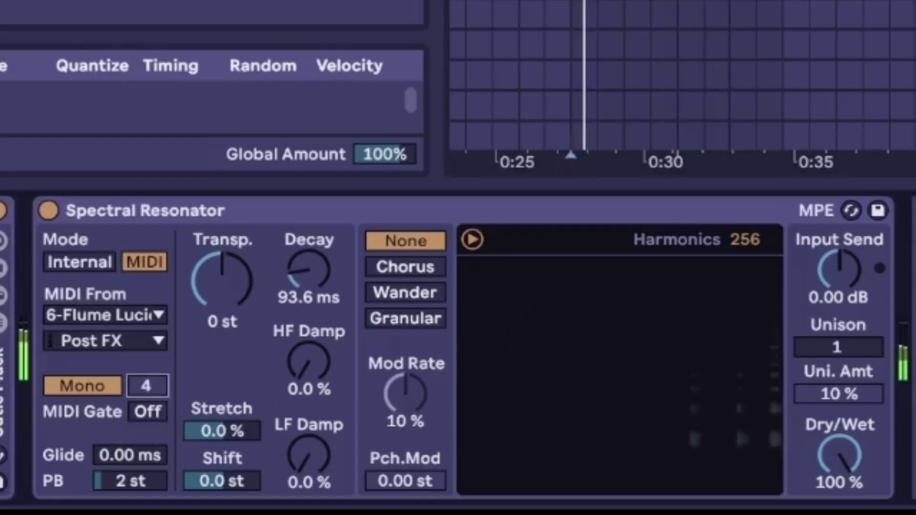
{"action": "left_click", "coordinate": [119, 385]}
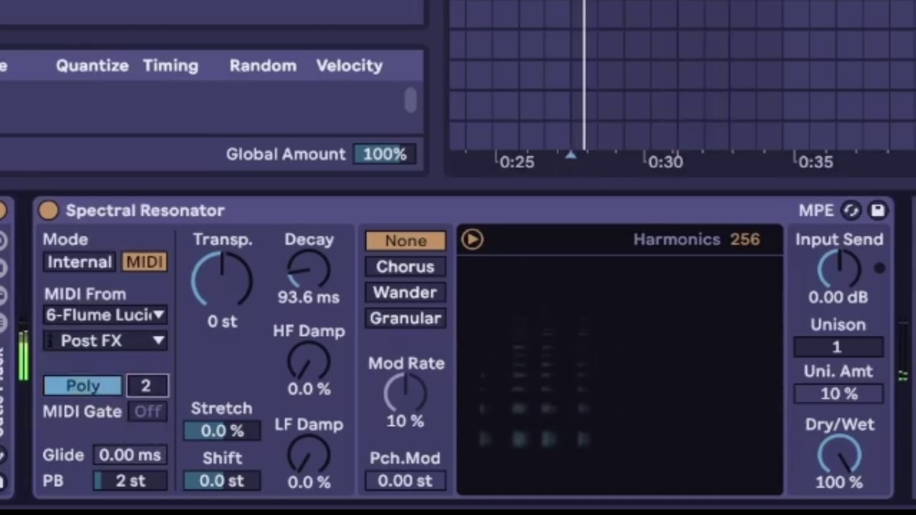
{"action": "left_click_drag", "start_coordinate": [147, 386], "coordinate": [147, 367]}
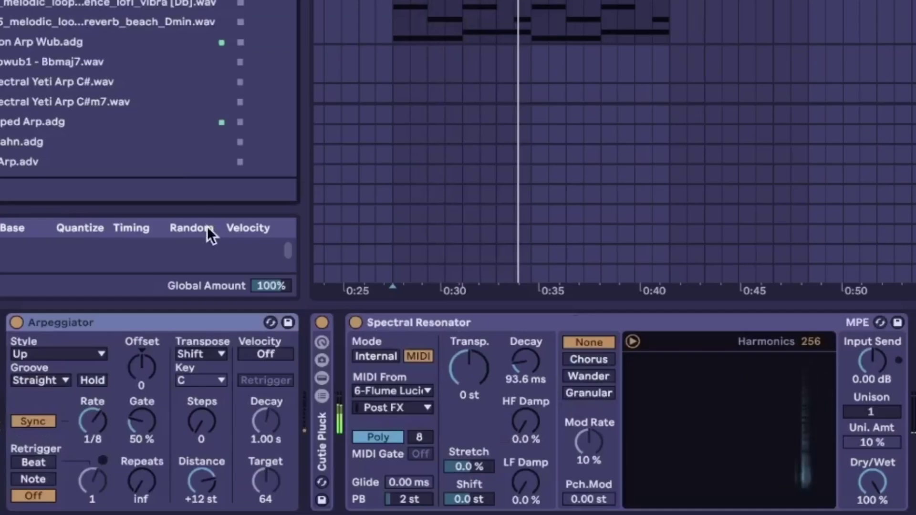
Step: Set the Arpeggiator's groove to Swing 8 and lower the groove pool's global amount to 14%
{"action": "left_click_drag", "start_coordinate": [266, 286], "coordinate": [266, 292]}
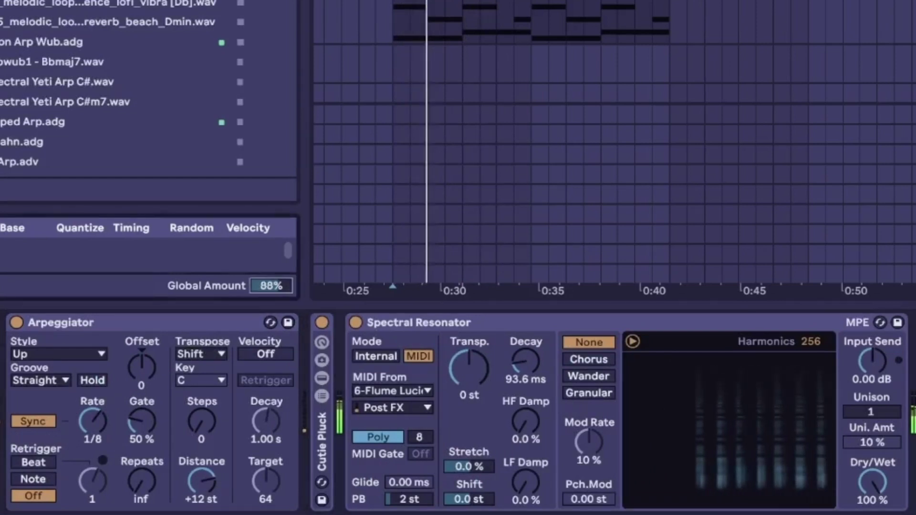
{"action": "left_click", "coordinate": [62, 380]}
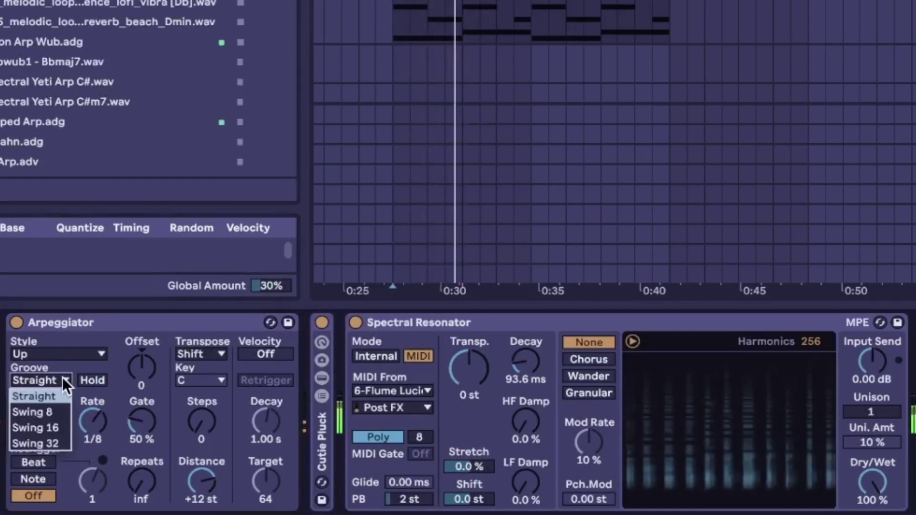
{"action": "left_click", "coordinate": [58, 411]}
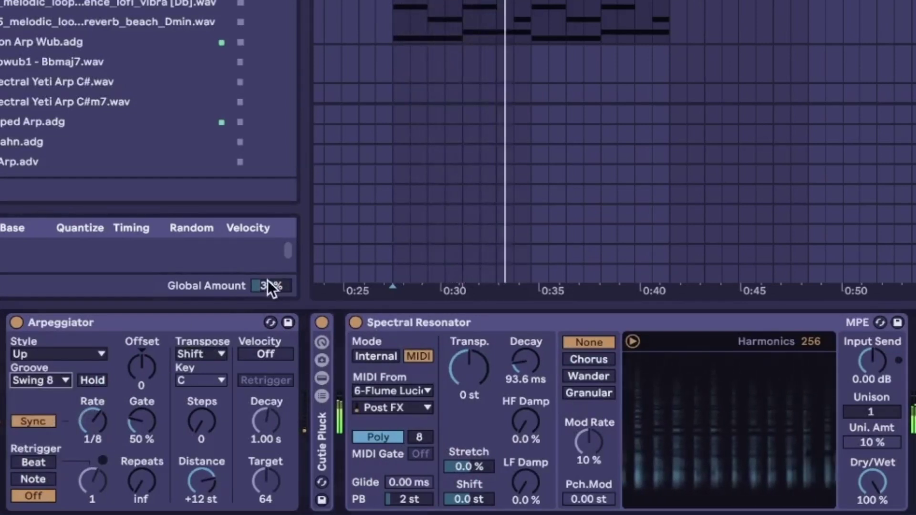
{"action": "left_click_drag", "start_coordinate": [267, 282], "coordinate": [267, 289]}
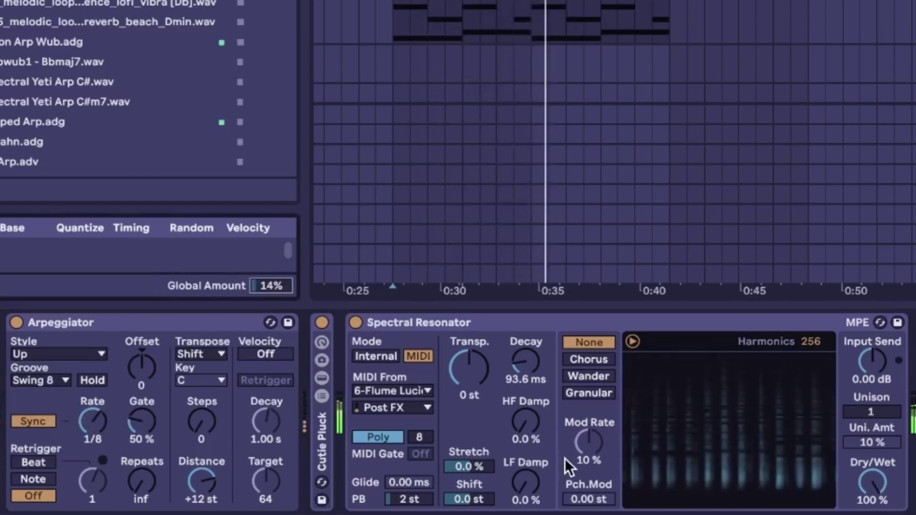
Step: Set Spectral Resonator to Wander modulation at a 9.4% rate with 0.01 st pitch modulation, 100% stretch and 19.5 st shift
{"action": "mouse_move", "coordinate": [526, 482]}
{"action": "left_mouse_down"}
{"action": "mouse_move", "coordinate": [526, 455]}
{"action": "mouse_move", "coordinate": [526, 483]}
{"action": "left_mouse_up"}
{"action": "left_click", "coordinate": [586, 361]}
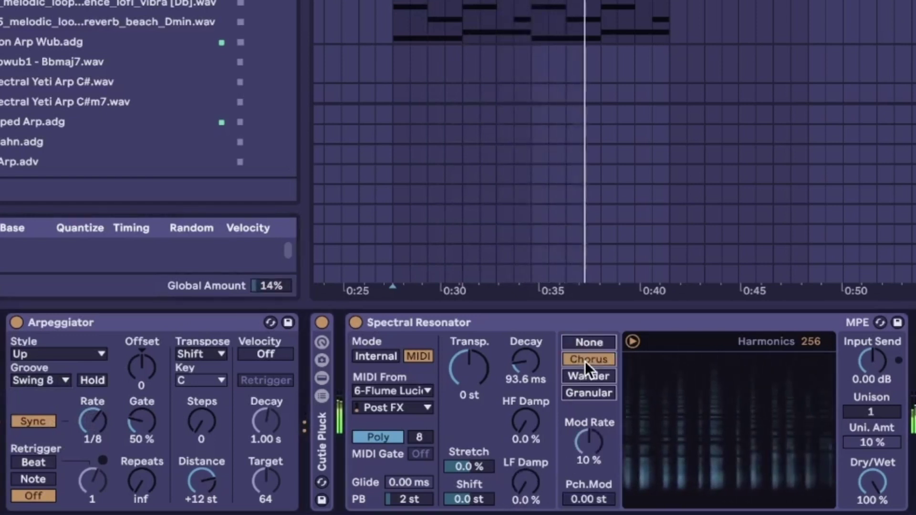
{"action": "mouse_move", "coordinate": [589, 441]}
{"action": "left_mouse_down"}
{"action": "mouse_move", "coordinate": [589, 451]}
{"action": "mouse_move", "coordinate": [589, 443]}
{"action": "left_mouse_up"}
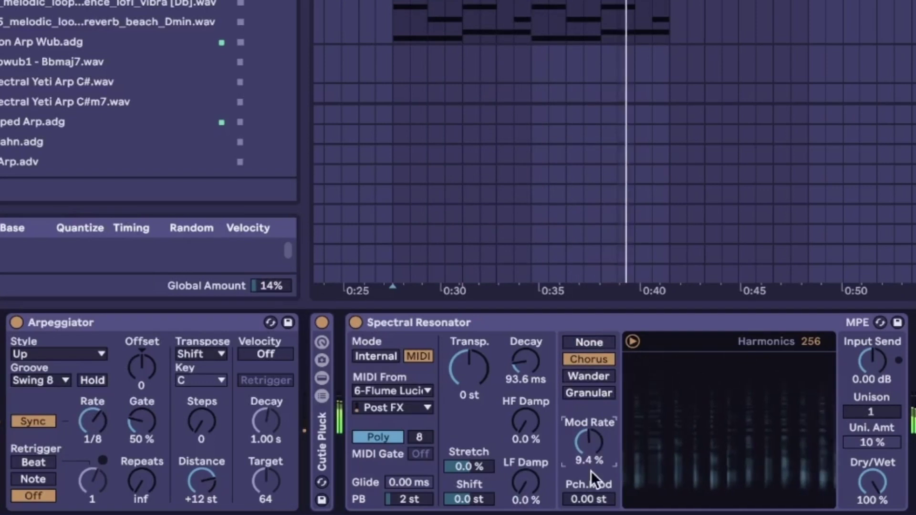
{"action": "left_click_drag", "start_coordinate": [589, 499], "coordinate": [589, 498]}
{"action": "left_click", "coordinate": [589, 376]}
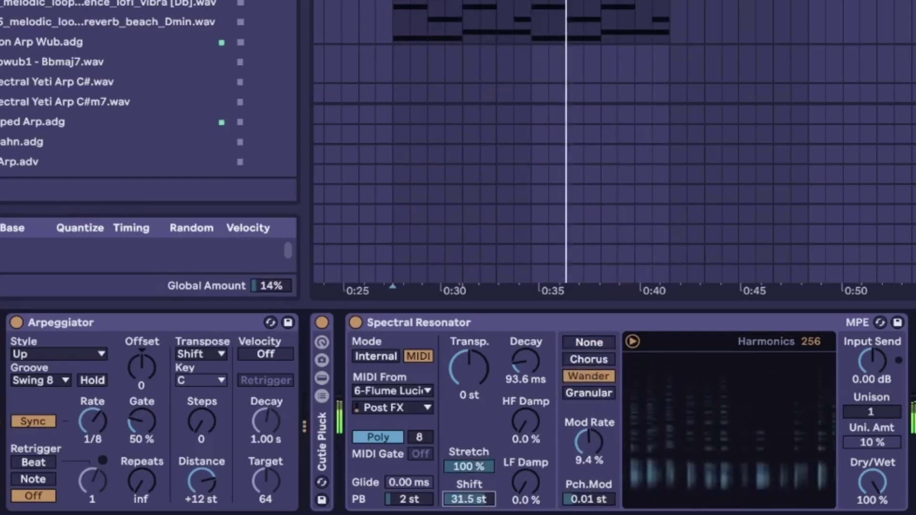
{"action": "mouse_move", "coordinate": [469, 499]}
{"action": "left_mouse_down"}
{"action": "mouse_move", "coordinate": [469, 514]}
{"action": "mouse_move", "coordinate": [469, 494]}
{"action": "left_mouse_up"}
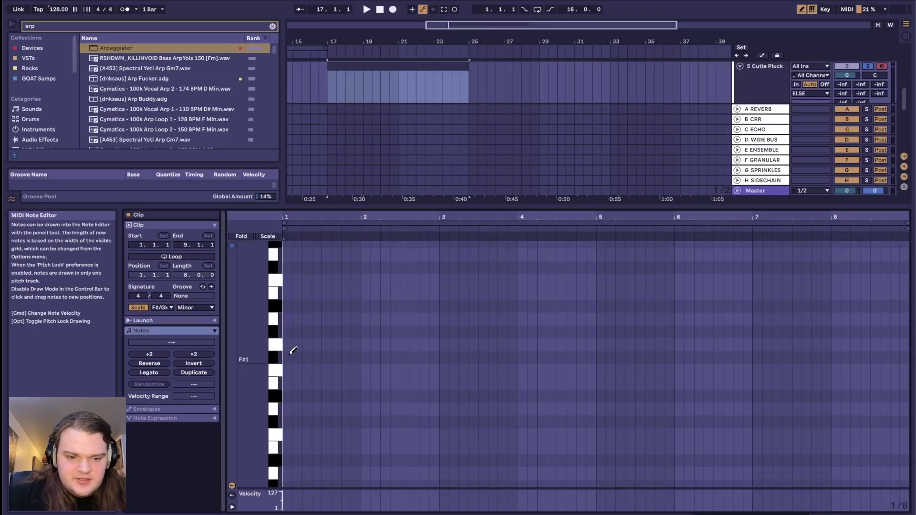
Step: Draw one sustained note across the full eight-bar Cutie Pluck clip and play the clip
{"action": "left_click_drag", "start_coordinate": [292, 403], "coordinate": [897, 365]}
{"action": "key", "text": "space"}
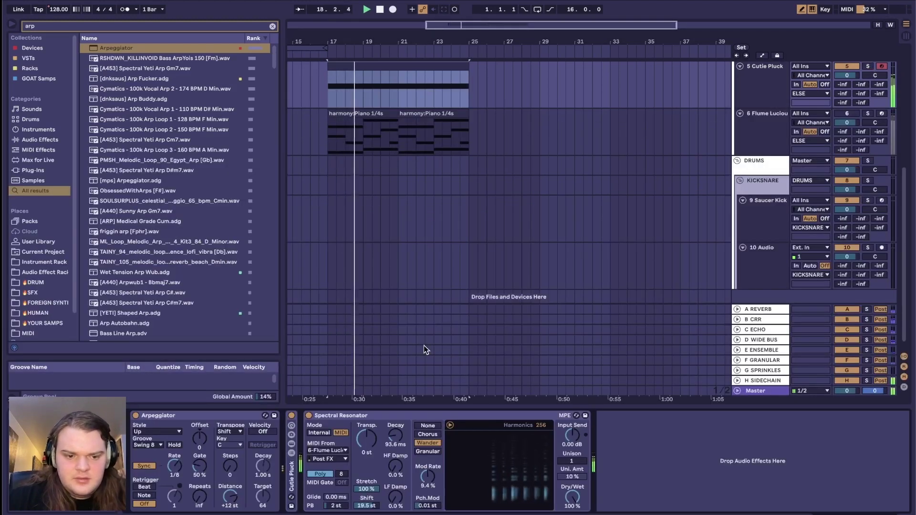
Step: Set the song tempo to 140 BPM while the Cutie Pluck clip plays
{"action": "left_click", "coordinate": [58, 10]}
{"action": "right_click", "coordinate": [58, 11]}
{"action": "left_click", "coordinate": [84, 41]}
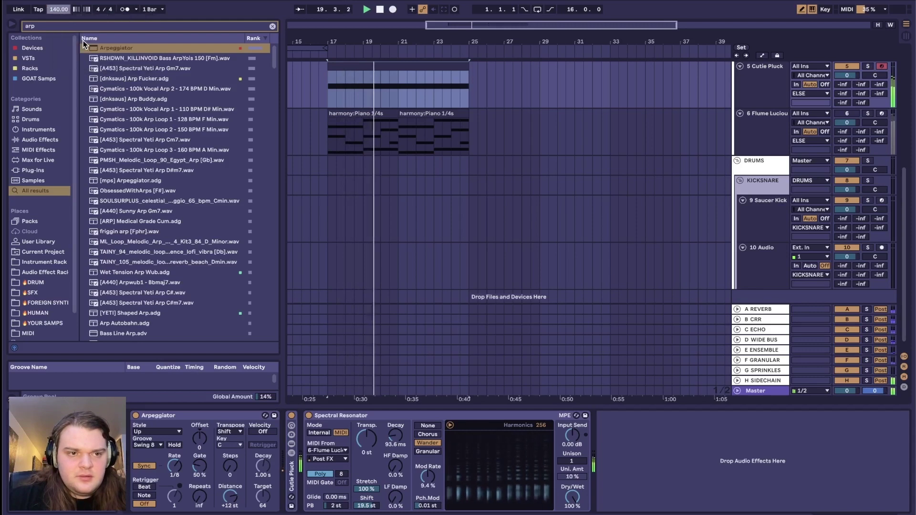
{"action": "scroll", "coordinate": [466, 174], "scroll_direction": "up", "scroll_amount": 5}
{"action": "scroll", "coordinate": [466, 177], "scroll_direction": "down", "scroll_amount": 5}
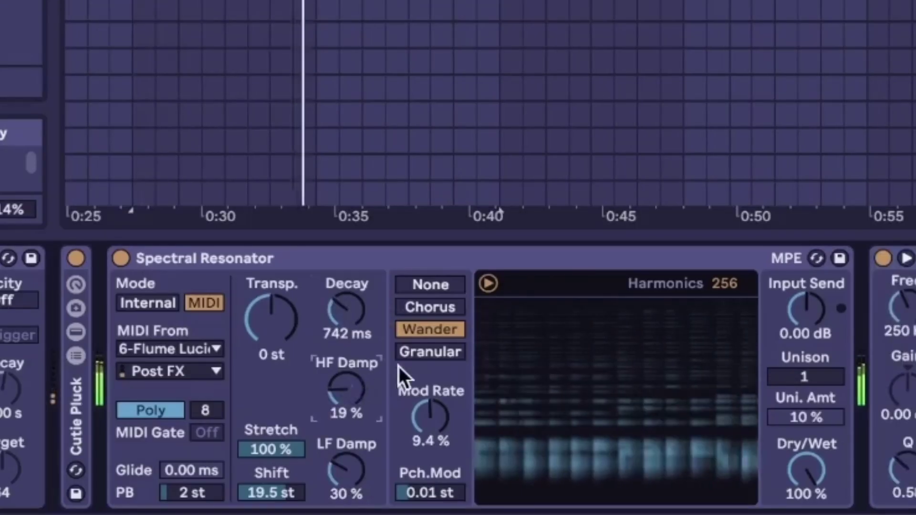
Step: Set Spectral Resonator to Granular modulation with a 29% rate, 0.00 st pitch modulation and 24 st transposition
{"action": "left_click", "coordinate": [409, 354]}
{"action": "mouse_move", "coordinate": [429, 416]}
{"action": "left_mouse_down"}
{"action": "mouse_move", "coordinate": [430, 381]}
{"action": "mouse_move", "coordinate": [427, 424]}
{"action": "left_mouse_up"}
{"action": "mouse_move", "coordinate": [432, 491]}
{"action": "left_mouse_down"}
{"action": "mouse_move", "coordinate": [431, 477]}
{"action": "mouse_move", "coordinate": [432, 491]}
{"action": "left_mouse_up"}
{"action": "left_click_drag", "start_coordinate": [433, 423], "coordinate": [432, 405]}
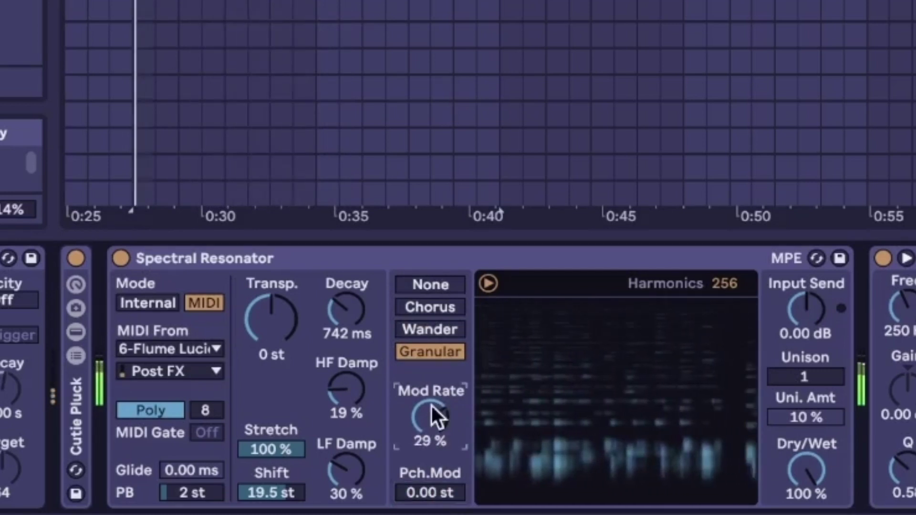
{"action": "mouse_move", "coordinate": [271, 319]}
{"action": "left_mouse_down"}
{"action": "mouse_move", "coordinate": [271, 300]}
{"action": "mouse_move", "coordinate": [271, 310]}
{"action": "left_mouse_up"}
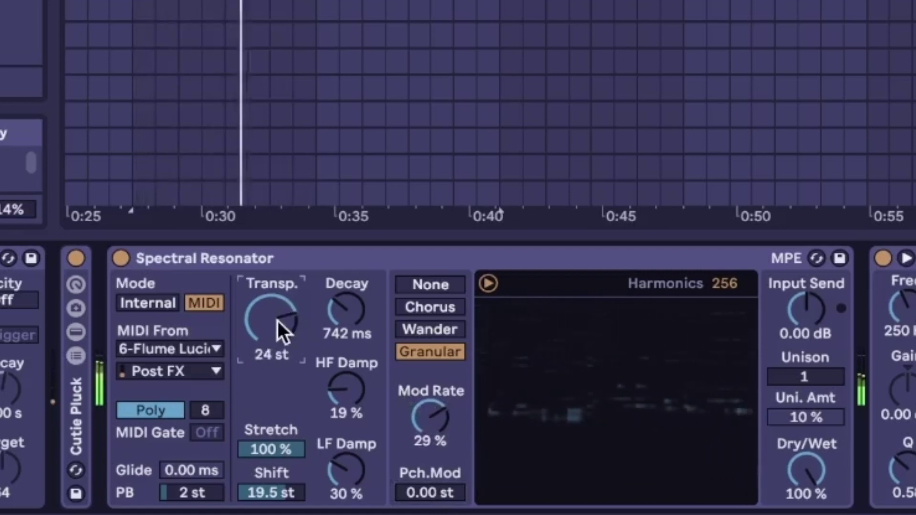
{"action": "left_click_drag", "start_coordinate": [292, 449], "coordinate": [292, 470]}
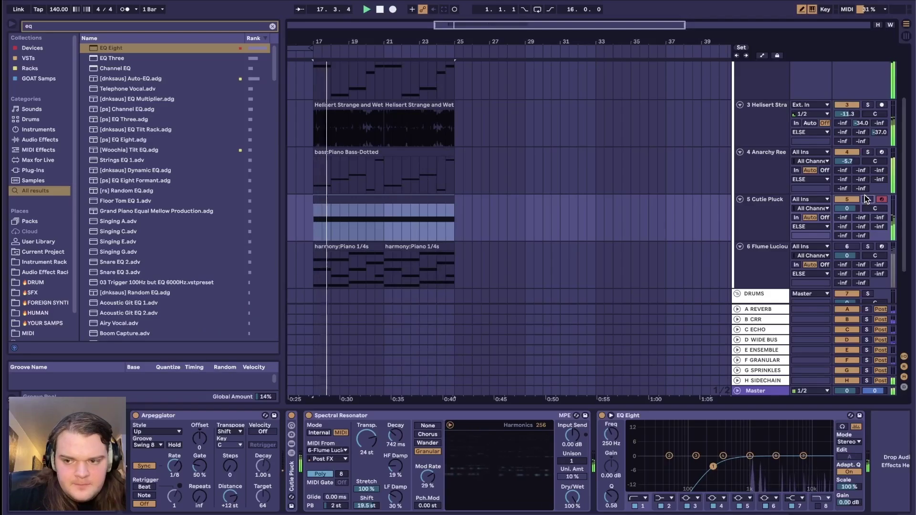
{"action": "key", "text": "XF86AudioRaiseVolume"}
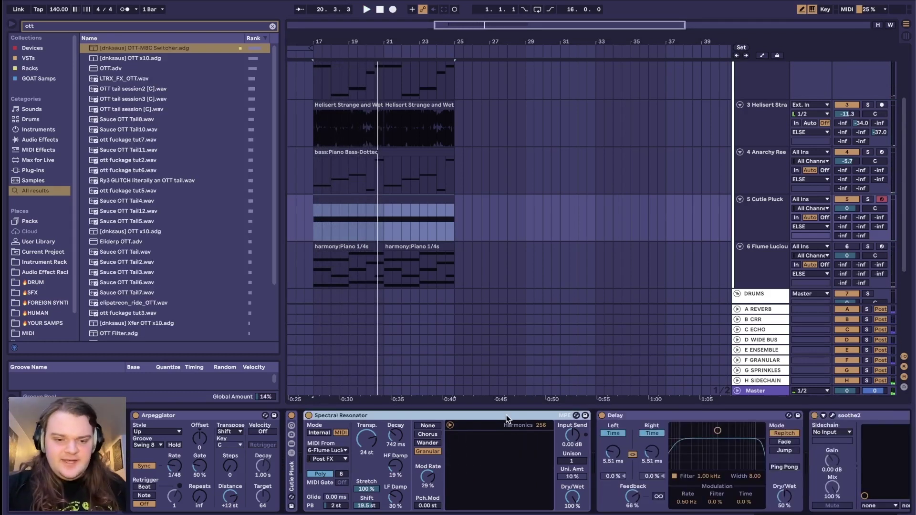
Step: Choose the //2023 folder as the location for saving the Live Set
{"action": "scroll", "coordinate": [506, 419], "scroll_direction": "right", "scroll_amount": 2}
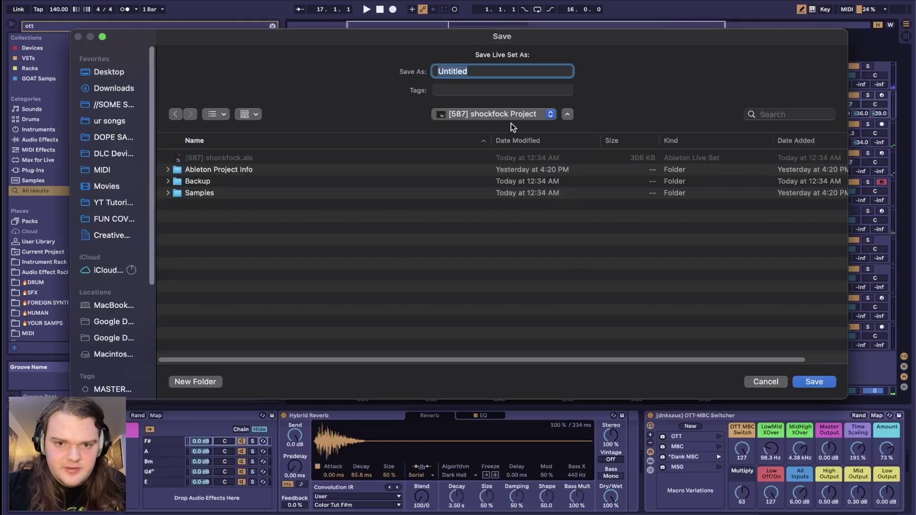
{"action": "left_click", "coordinate": [505, 115]}
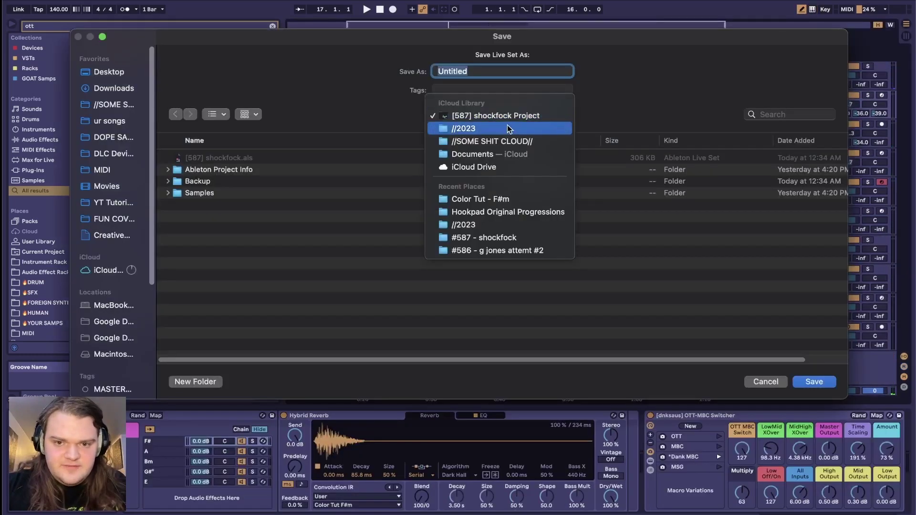
{"action": "left_click", "coordinate": [507, 129]}
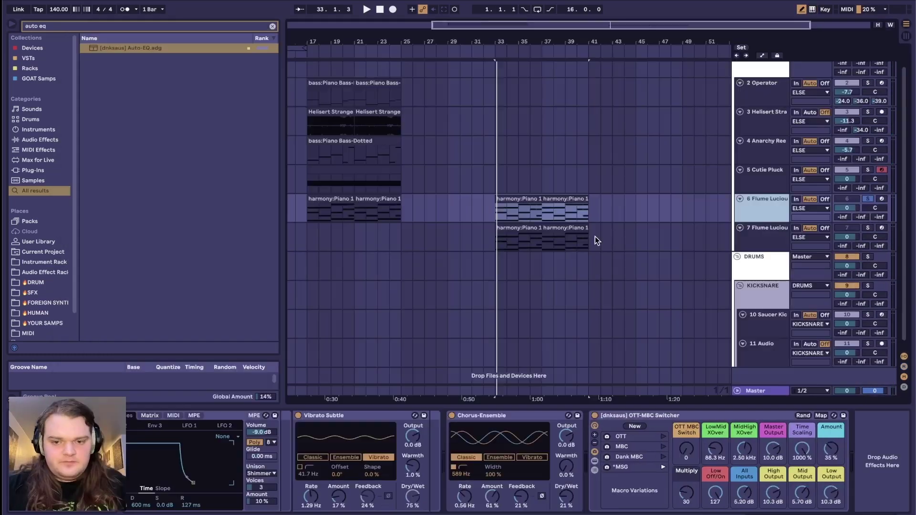
Step: Delete the harmony clips starting at bar 33 on Flume Lucious track 6, keeping the copy on track 7
{"action": "left_click_drag", "start_coordinate": [603, 212], "coordinate": [460, 201]}
{"action": "left_click", "coordinate": [495, 236]}
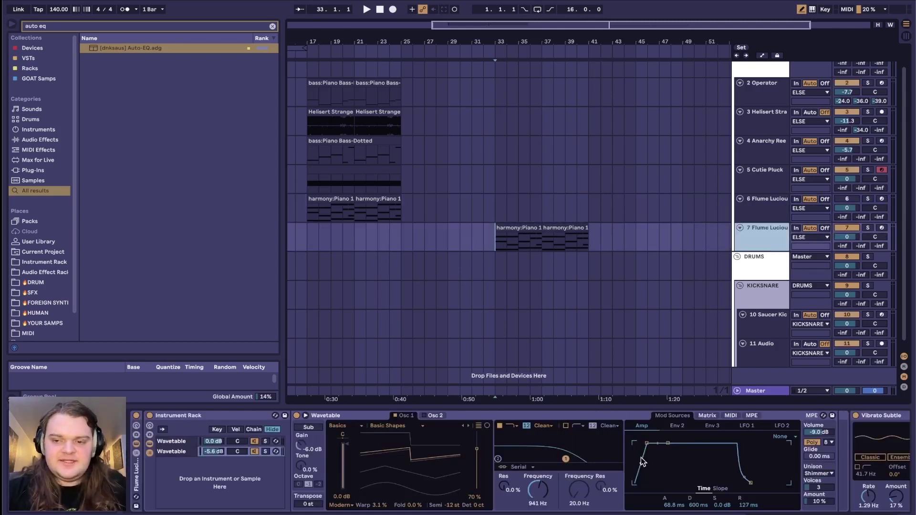
Step: Find the Volume Macro rack and insert it before the OTT-MBC Switcher on Flume Lucious track 7
{"action": "scroll", "coordinate": [641, 457], "scroll_direction": "right", "scroll_amount": 5}
{"action": "key", "text": "ctrl+f"}
{"action": "type", "text": "vol"}
{"action": "left_click", "coordinate": [138, 47]}
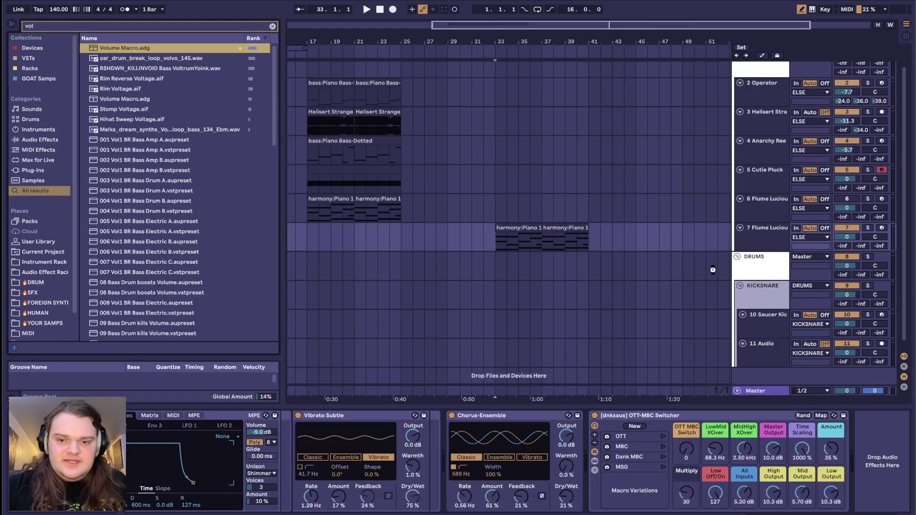
{"action": "key", "text": "Return"}
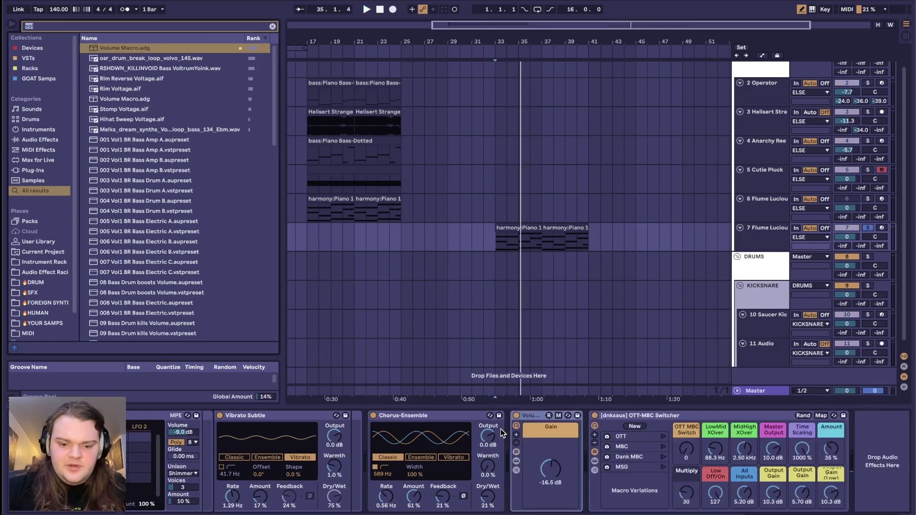
Step: Insert a Shaper before the Volume Macro and map its first slot to the macro's Gain
{"action": "key", "text": "ctrl+f"}
{"action": "type", "text": "shap"}
{"action": "left_click_drag", "start_coordinate": [109, 51], "coordinate": [519, 468]}
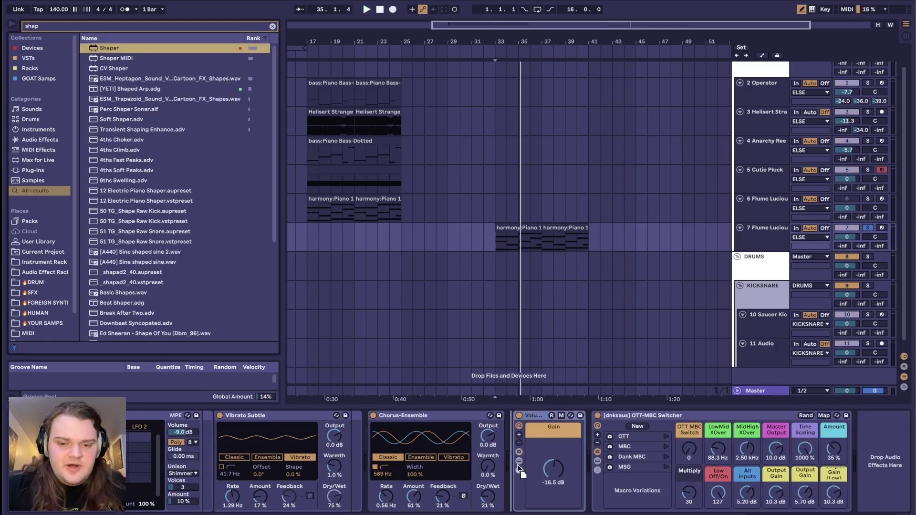
{"action": "left_click", "coordinate": [548, 427]}
{"action": "left_click", "coordinate": [797, 469]}
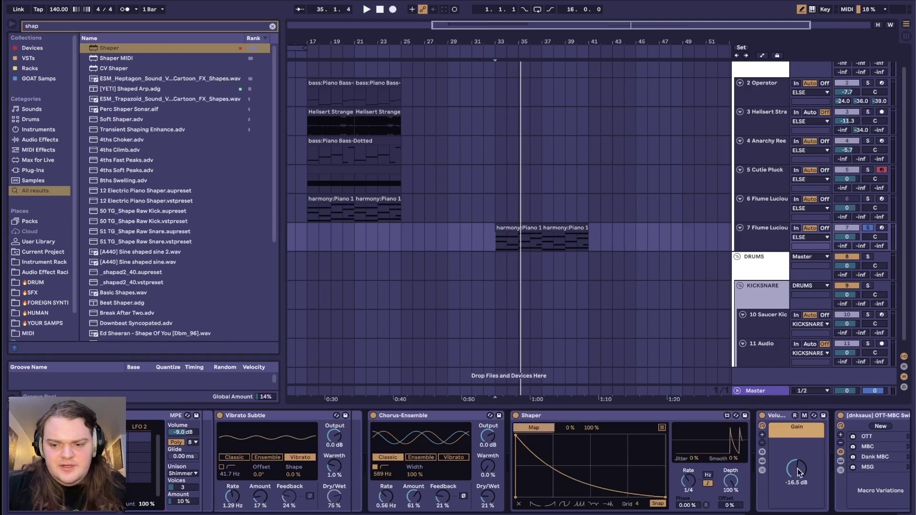
Step: Reshape the Shaper curve during playback to rise to a peak at about 40% of the cycle, with snap off
{"action": "key", "text": "space"}
{"action": "left_click_drag", "start_coordinate": [516, 435], "coordinate": [603, 432]}
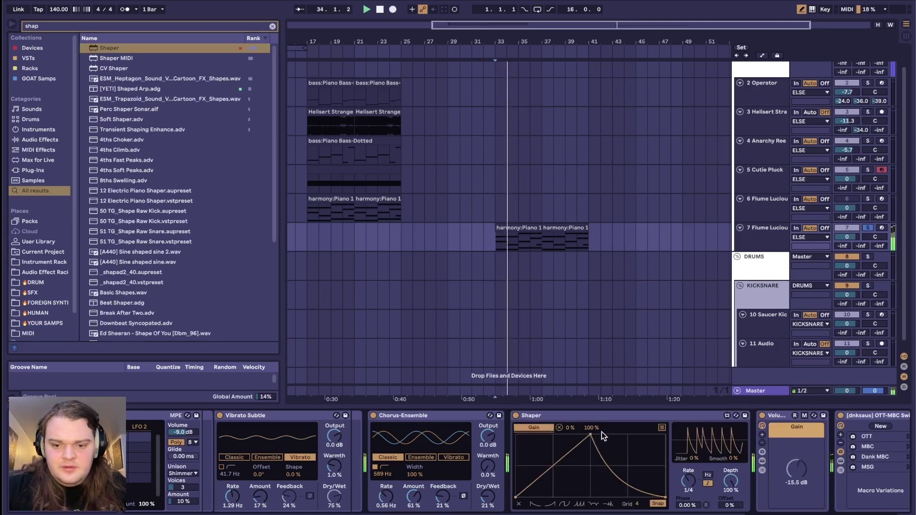
{"action": "left_click", "coordinate": [657, 504]}
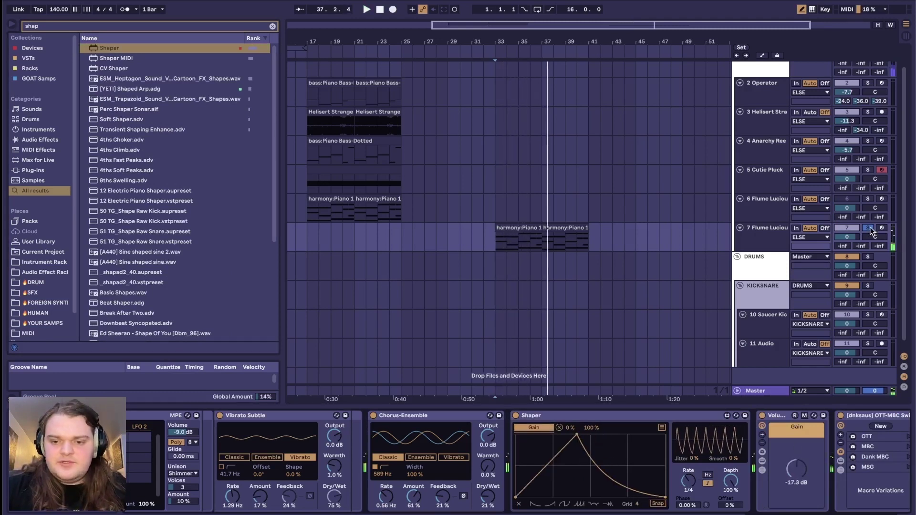
{"action": "key", "text": "XF86AudioRaiseVolume"}
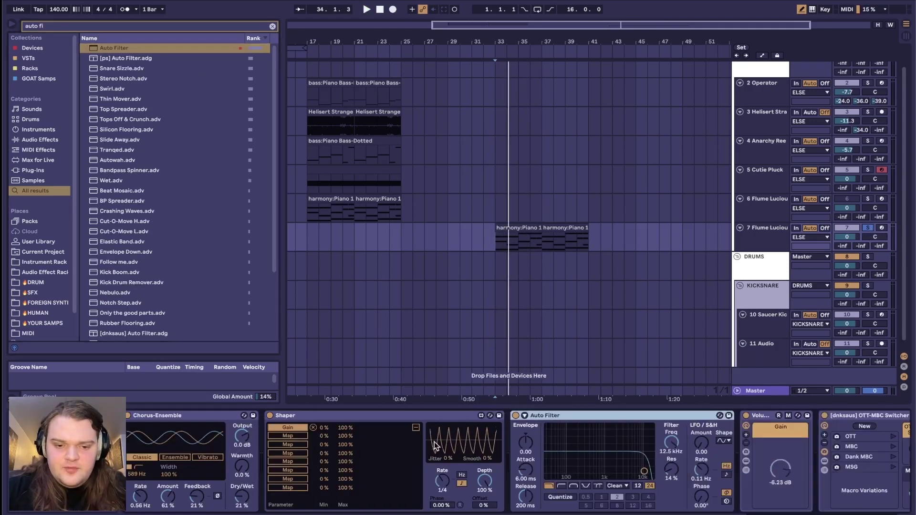
Step: Map the Shaper's second slot to the Auto Filter's frequency and play the result
{"action": "left_click", "coordinate": [300, 436]}
{"action": "left_click", "coordinate": [673, 444]}
{"action": "key", "text": "space"}
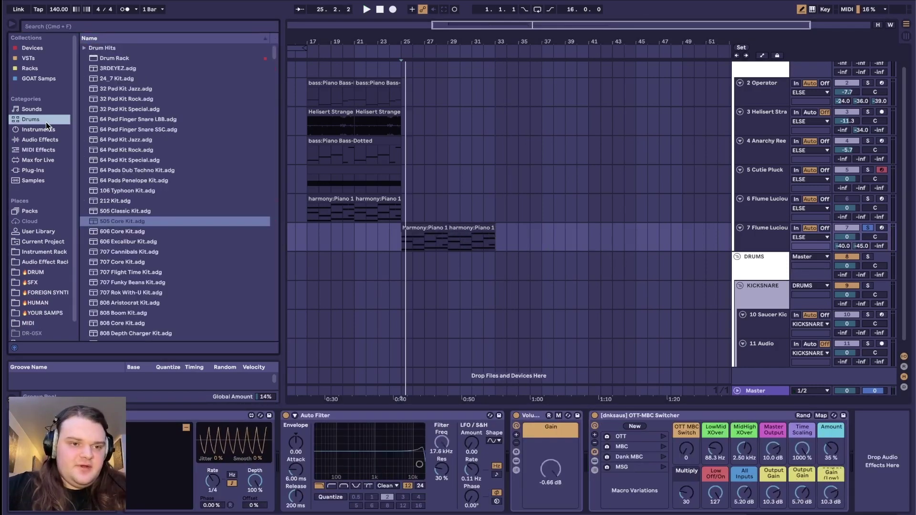
Step: Add Spectral Time after the OTT-MBC Switcher, fully wet, with its delay mix at 100% and stereo at 19%
{"action": "left_click", "coordinate": [45, 148]}
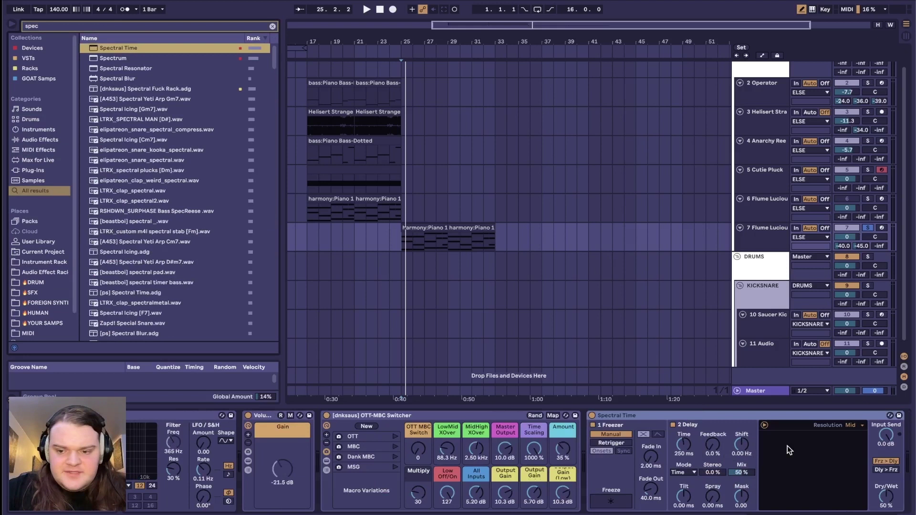
{"action": "key", "text": "space"}
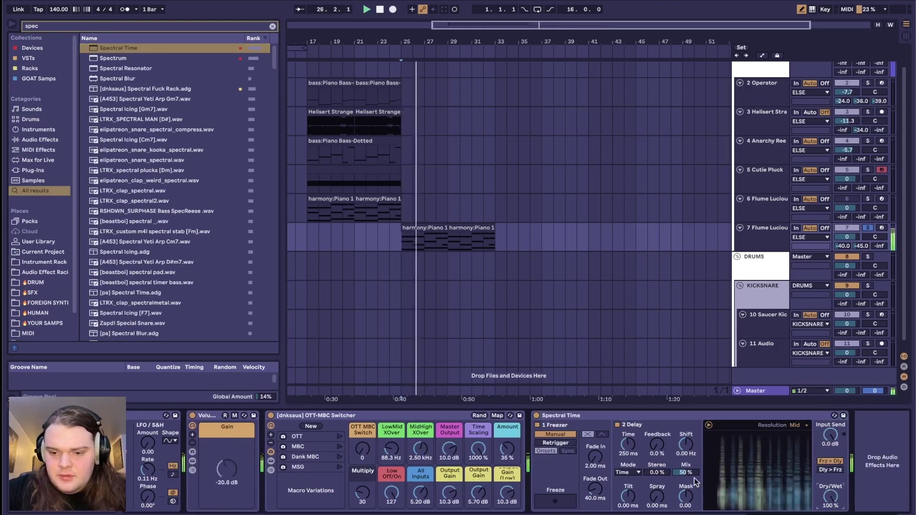
{"action": "left_click_drag", "start_coordinate": [689, 473], "coordinate": [689, 446]}
{"action": "left_click_drag", "start_coordinate": [660, 472], "coordinate": [661, 464]}
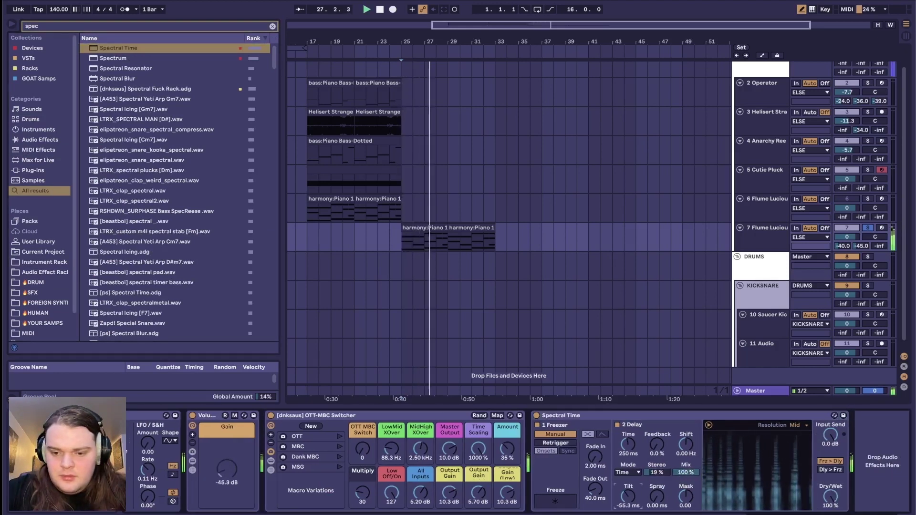
Step: Set Spectral Time's delay time to 10.0 ms, tilt to -144 ms and mask to 0.32
{"action": "left_click_drag", "start_coordinate": [628, 497], "coordinate": [628, 509]}
{"action": "left_click_drag", "start_coordinate": [628, 445], "coordinate": [628, 482]}
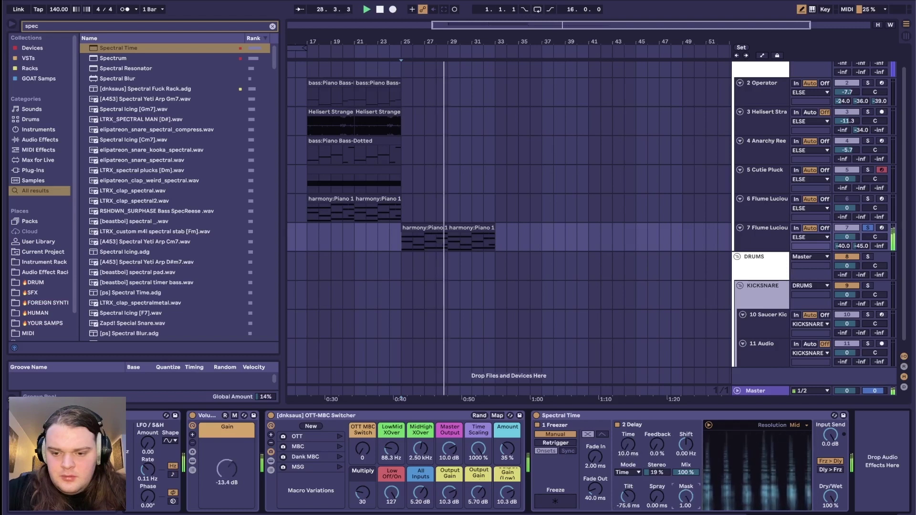
{"action": "left_click_drag", "start_coordinate": [686, 496], "coordinate": [686, 482]}
{"action": "left_click", "coordinate": [628, 496]}
{"action": "left_click_drag", "start_coordinate": [628, 497], "coordinate": [627, 507]}
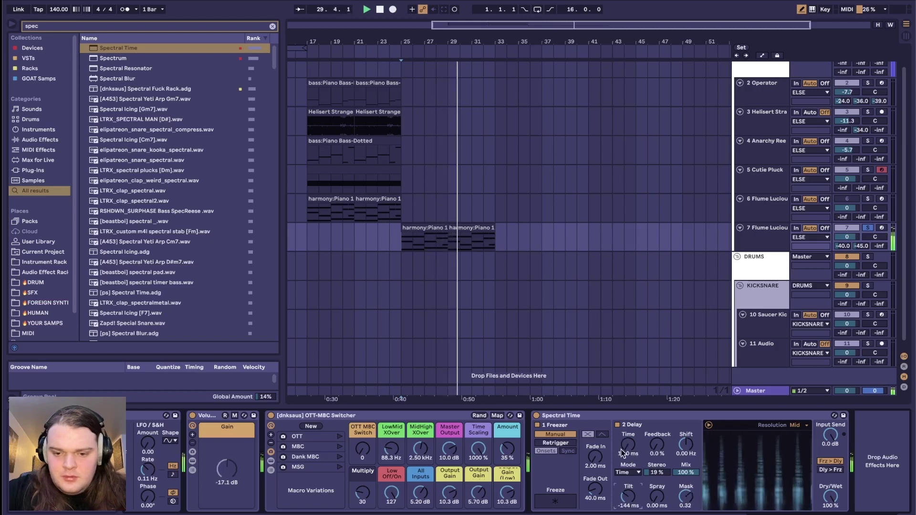
Step: Move Spectral Time between the Volume Macro and the OTT-MBC Switcher, and map the Shaper's third slot to its Delay Tilt
{"action": "left_click_drag", "start_coordinate": [609, 416], "coordinate": [293, 422]}
{"action": "scroll", "coordinate": [293, 423], "scroll_direction": "left", "scroll_amount": 5}
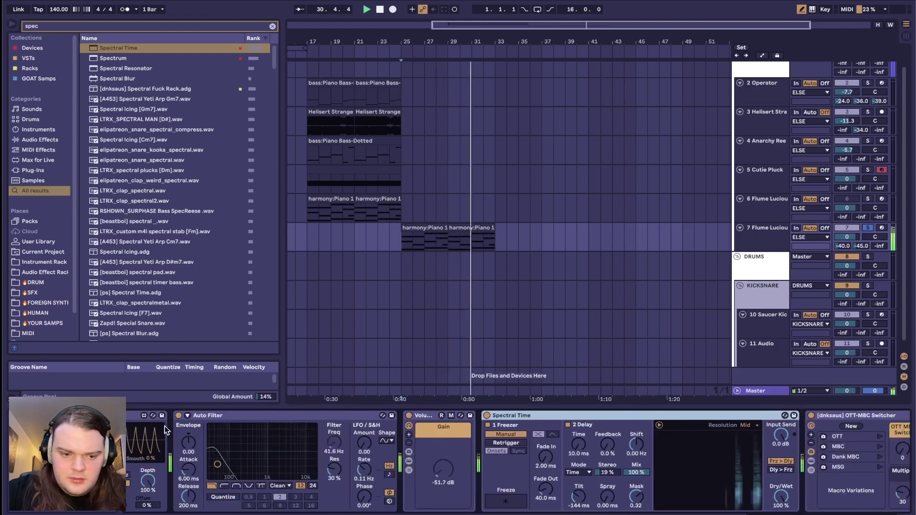
{"action": "scroll", "coordinate": [301, 429], "scroll_direction": "left", "scroll_amount": 5}
{"action": "scroll", "coordinate": [282, 445], "scroll_direction": "right", "scroll_amount": 10}
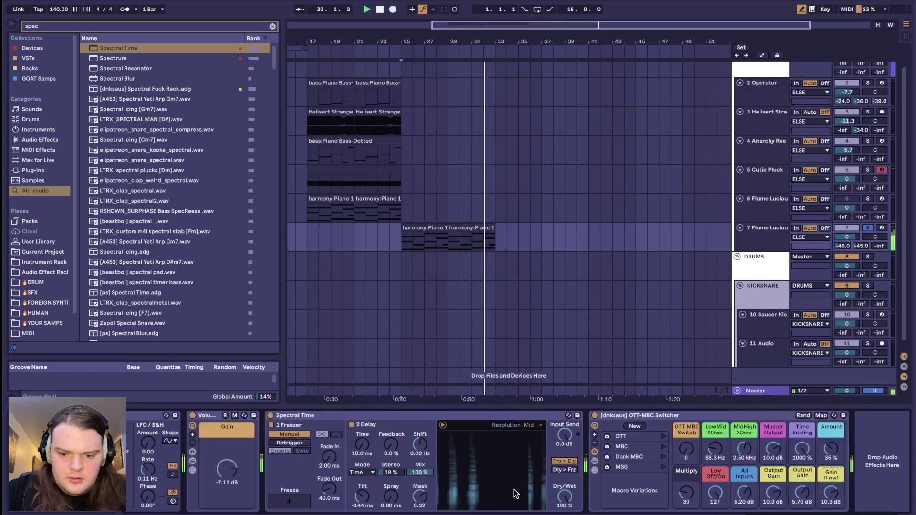
{"action": "scroll", "coordinate": [365, 501], "scroll_direction": "left", "scroll_amount": 5}
{"action": "scroll", "coordinate": [362, 501], "scroll_direction": "left", "scroll_amount": 5}
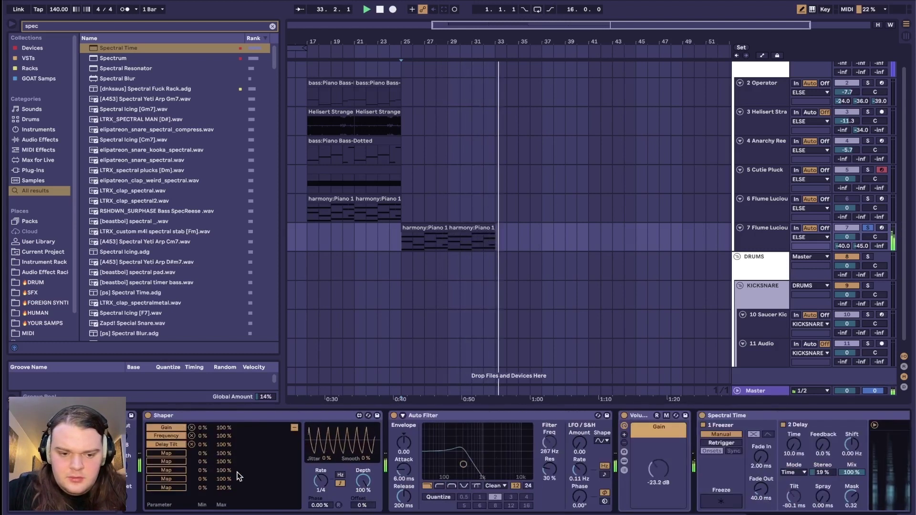
Step: Limit the Shaper's Delay Tilt mapping to 30–90%, set Spectral Time's mask to -0.17 and play the result
{"action": "key", "text": "space"}
{"action": "scroll", "coordinate": [634, 463], "scroll_direction": "right", "scroll_amount": 4}
{"action": "scroll", "coordinate": [658, 463], "scroll_direction": "right", "scroll_amount": 1}
{"action": "key", "text": "space"}
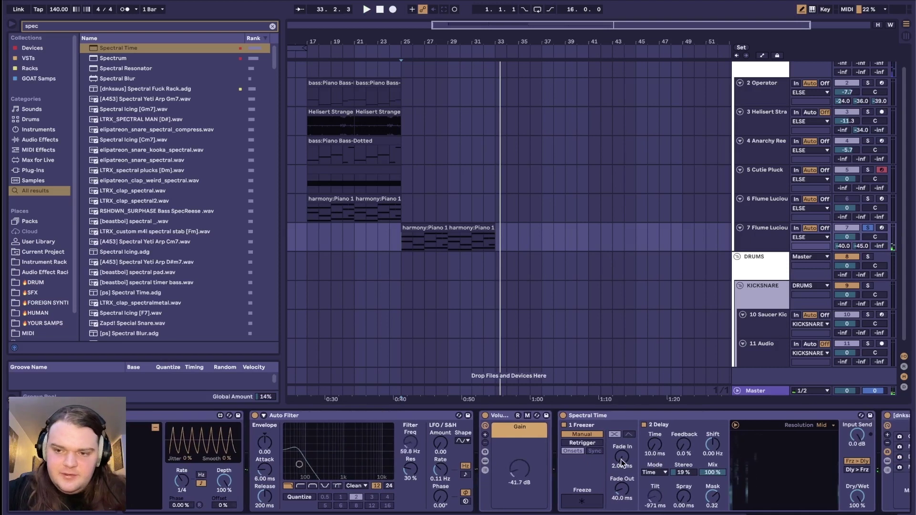
{"action": "scroll", "coordinate": [622, 462], "scroll_direction": "left", "scroll_amount": 8}
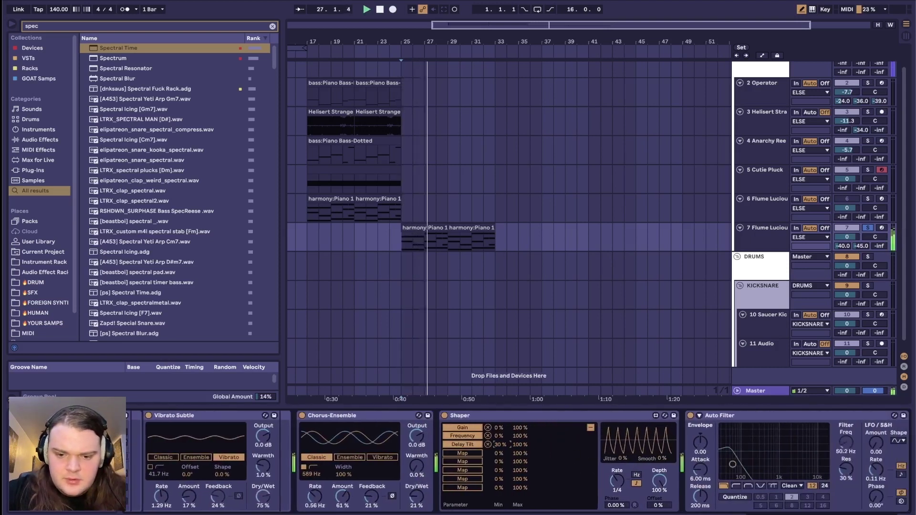
{"action": "left_click_drag", "start_coordinate": [520, 445], "coordinate": [520, 456]}
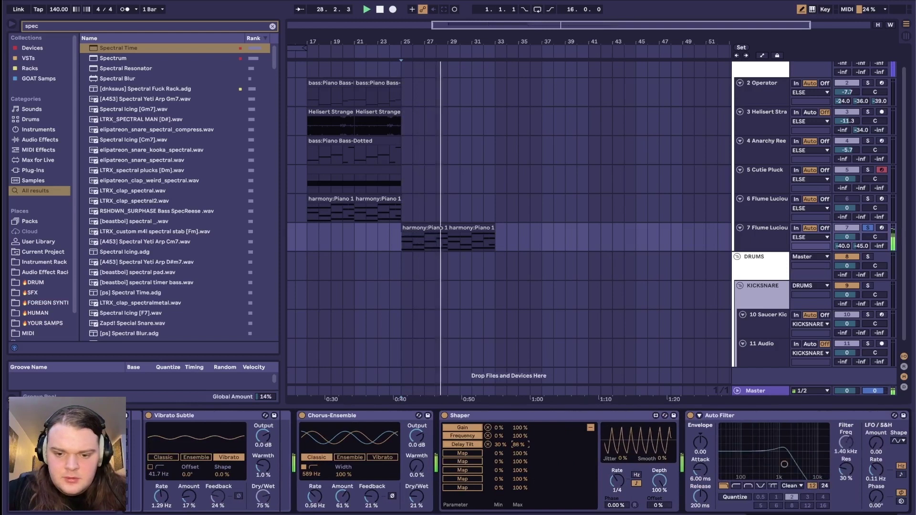
{"action": "key", "text": "space"}
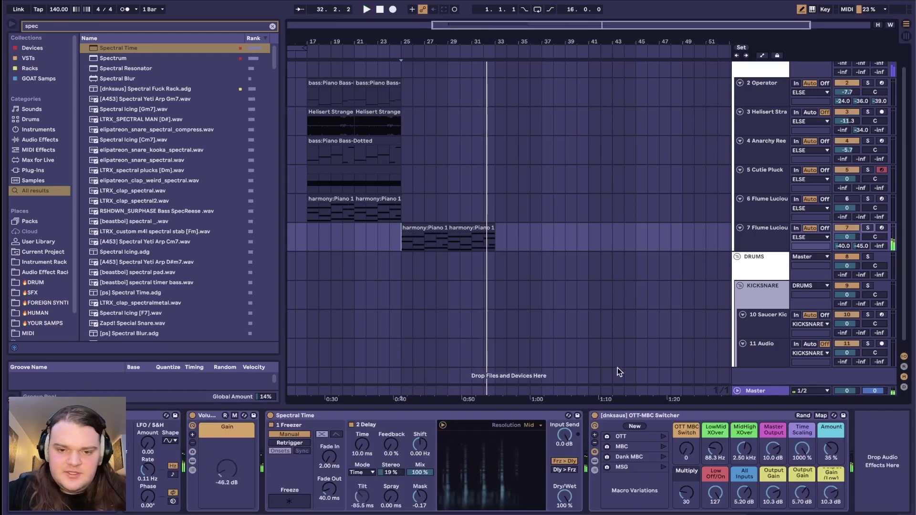
{"action": "key", "text": "space"}
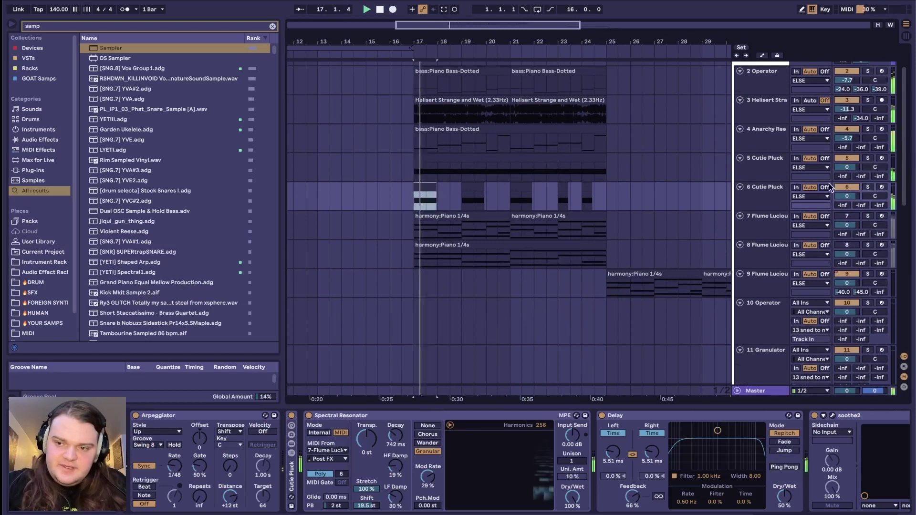
Step: Export the selected chord section as an audio file named "spectral arp F#m" in the Color Tut - F#m folder
{"action": "key", "text": "ctrl+shift+r"}
{"action": "key", "text": "Return"}
{"action": "type", "text": "spectral ar"}
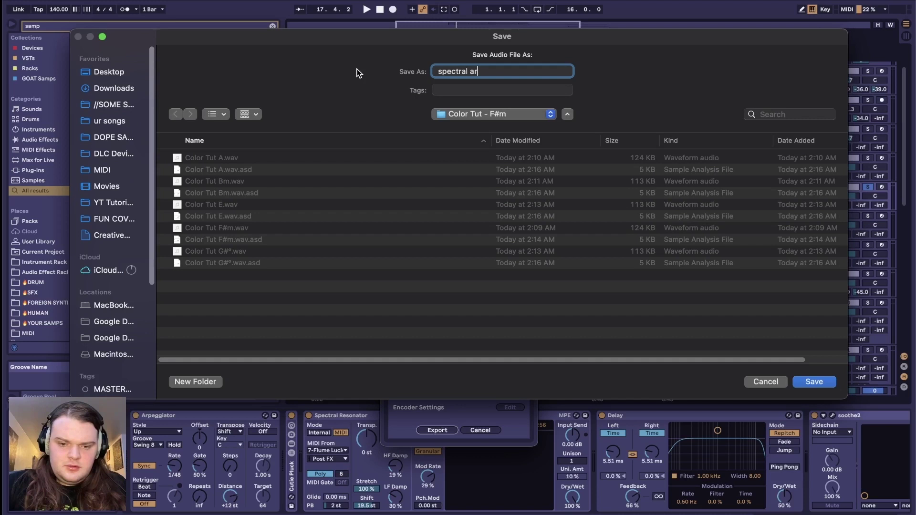
{"action": "key", "text": "Return"}
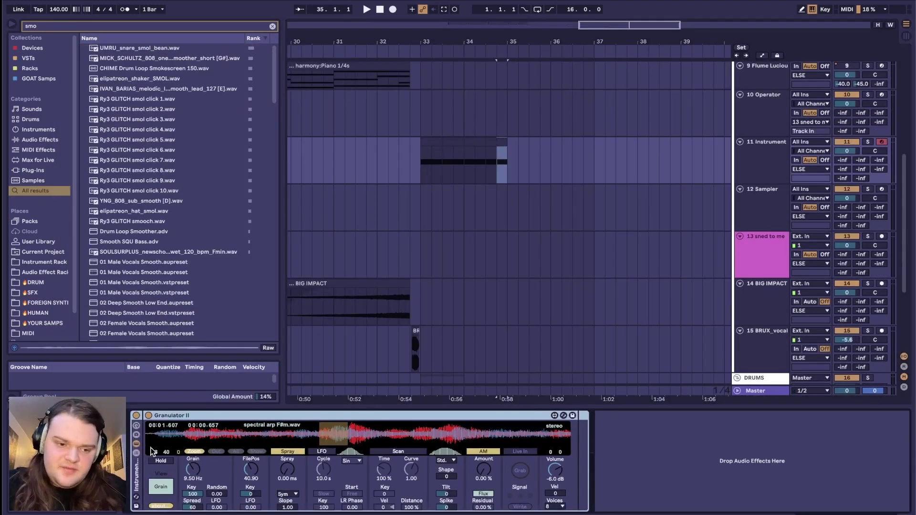
Step: Duplicate the Granulator II chain four times in the Instrument Rack and distribute the five chains evenly across the chain selector range
{"action": "key", "text": "super+d"}
{"action": "key", "text": "super+d"}
{"action": "key", "text": "super+d"}
{"action": "key", "text": "super+d"}
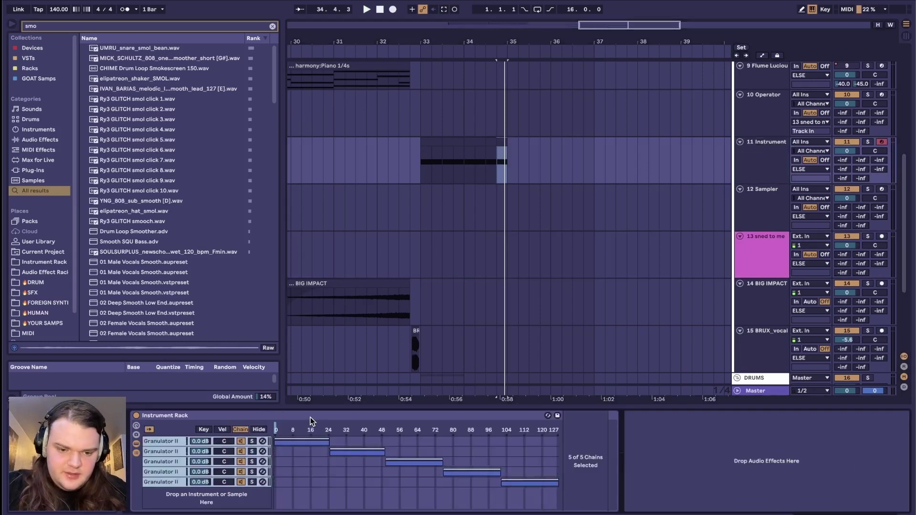
{"action": "left_click", "coordinate": [222, 463]}
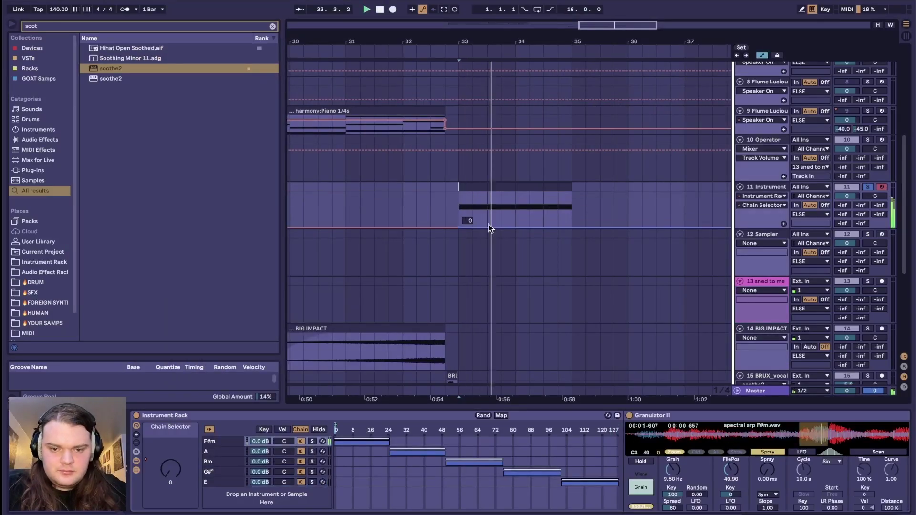
Step: Automate the Instrument Rack's Chain Selector across the granular clip from bar 33, and take the track out of solo
{"action": "left_click_drag", "start_coordinate": [495, 214], "coordinate": [598, 214]}
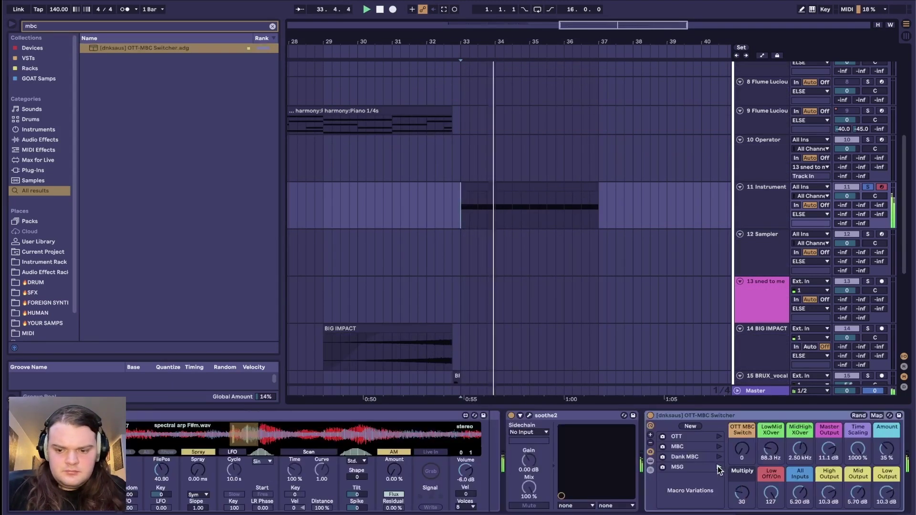
{"action": "left_click", "coordinate": [868, 187]}
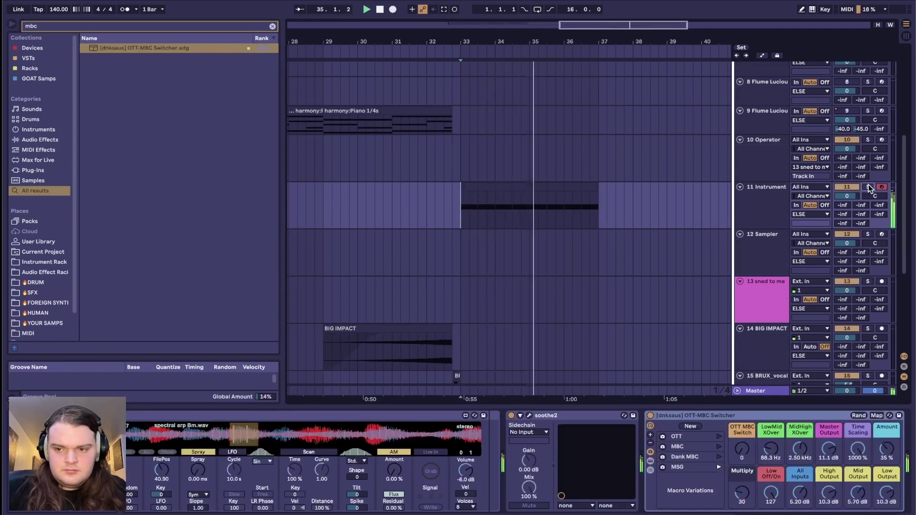
Step: Paste a copy of the last four bars of chords onto the Operator track at bar 33 and delete its lower notes
{"action": "scroll", "coordinate": [472, 204], "scroll_direction": "up", "scroll_amount": 2}
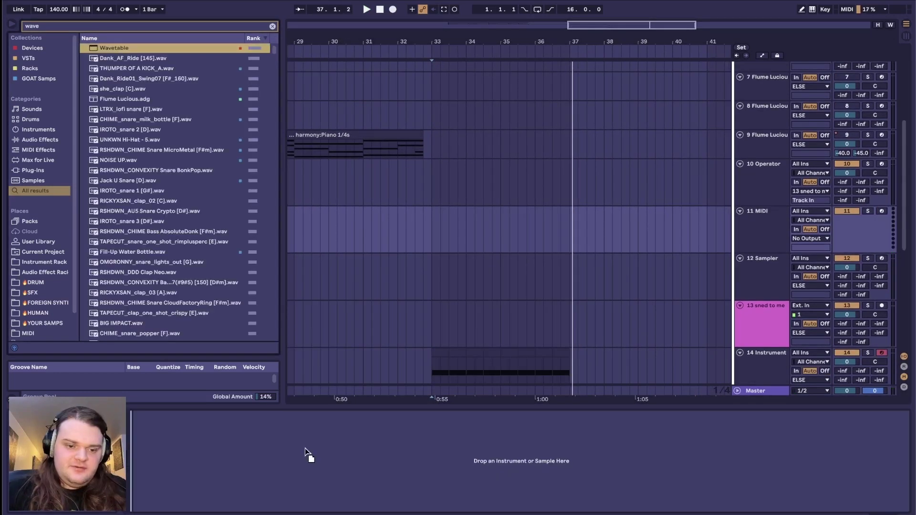
{"action": "left_click", "coordinate": [356, 152]}
{"action": "key", "text": "super+c"}
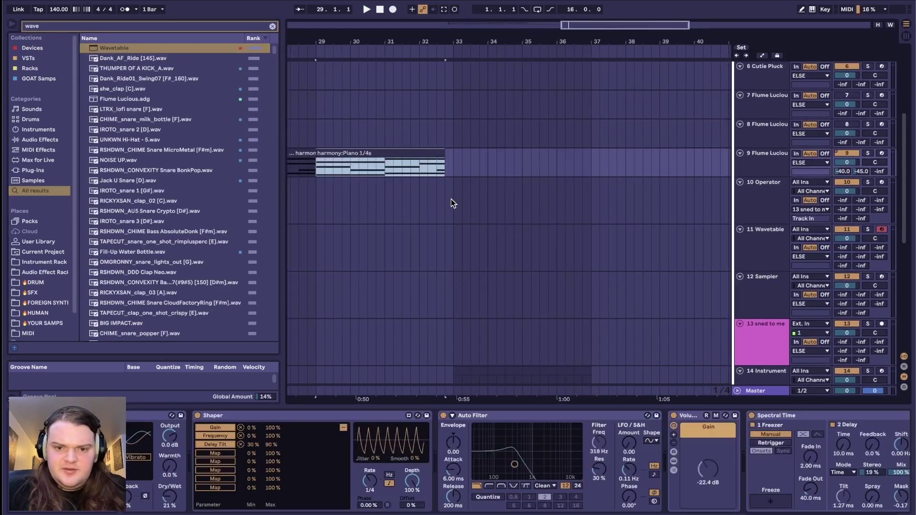
{"action": "left_click", "coordinate": [451, 199]}
{"action": "key", "text": "super+v"}
{"action": "double_click", "coordinate": [495, 175]}
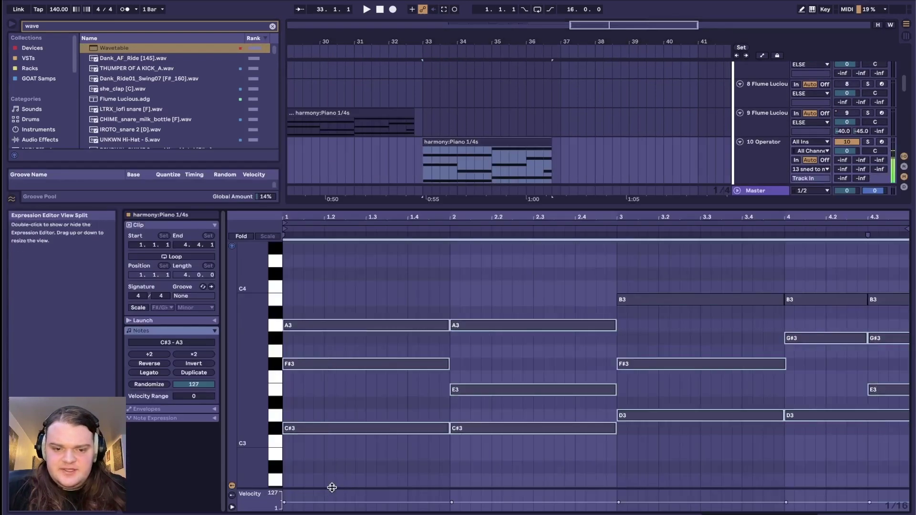
{"action": "left_click_drag", "start_coordinate": [344, 481], "coordinate": [849, 346]}
{"action": "left_click_drag", "start_coordinate": [888, 438], "coordinate": [391, 354]}
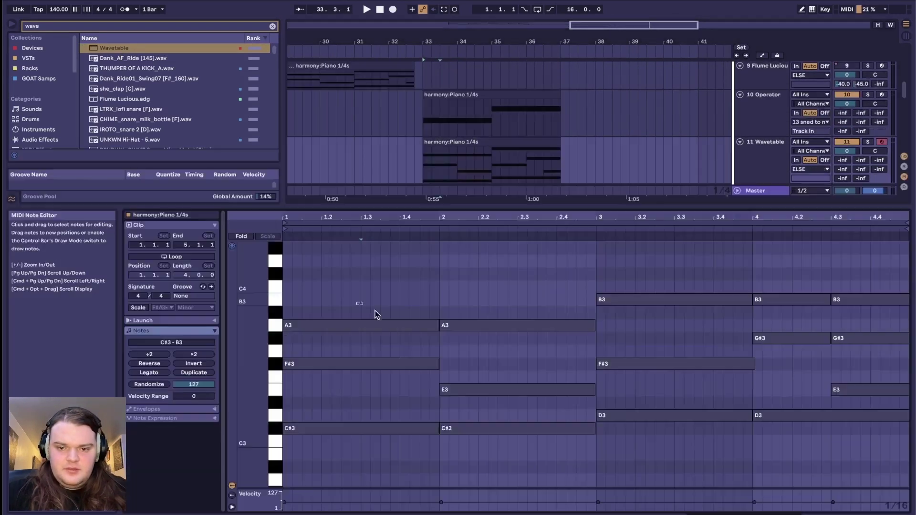
Step: Delete the top A3 and B3 notes from the chord clip on the Wavetable track
{"action": "left_click_drag", "start_coordinate": [375, 311], "coordinate": [516, 340]}
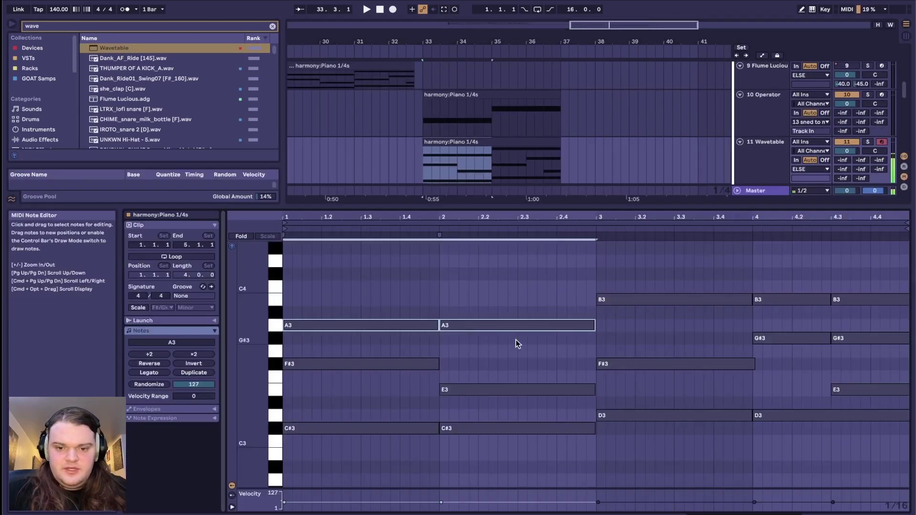
{"action": "key", "text": "Delete"}
{"action": "left_click_drag", "start_coordinate": [658, 273], "coordinate": [899, 322]}
{"action": "key", "text": "Delete"}
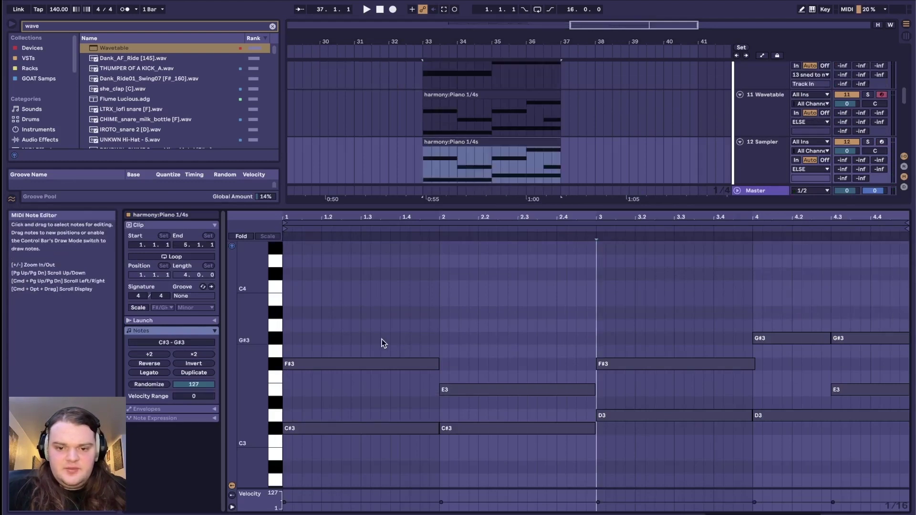
Step: Delete the upper notes from the Sampler track's chord clip, keeping only the lowest C#3 and D3 notes
{"action": "left_click_drag", "start_coordinate": [366, 334], "coordinate": [525, 411]}
{"action": "key", "text": "Delete"}
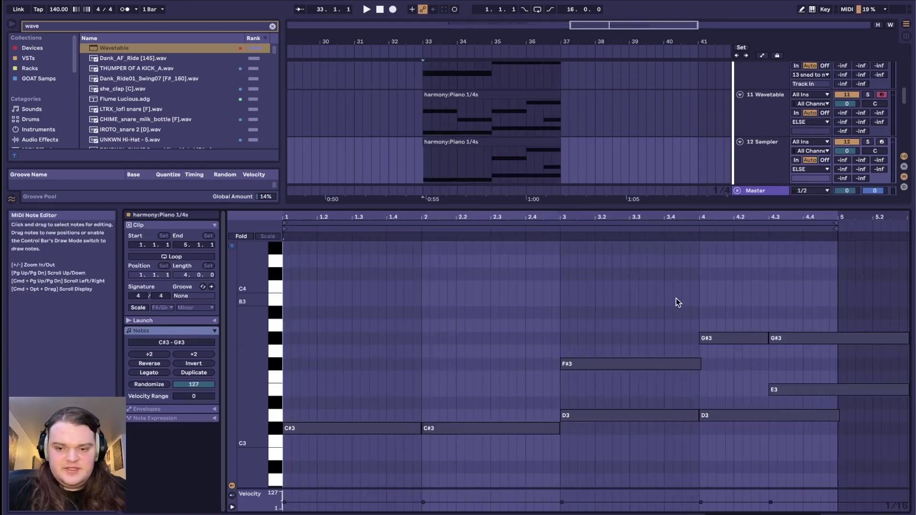
{"action": "left_click_drag", "start_coordinate": [613, 317], "coordinate": [768, 390]}
{"action": "key", "text": "Delete"}
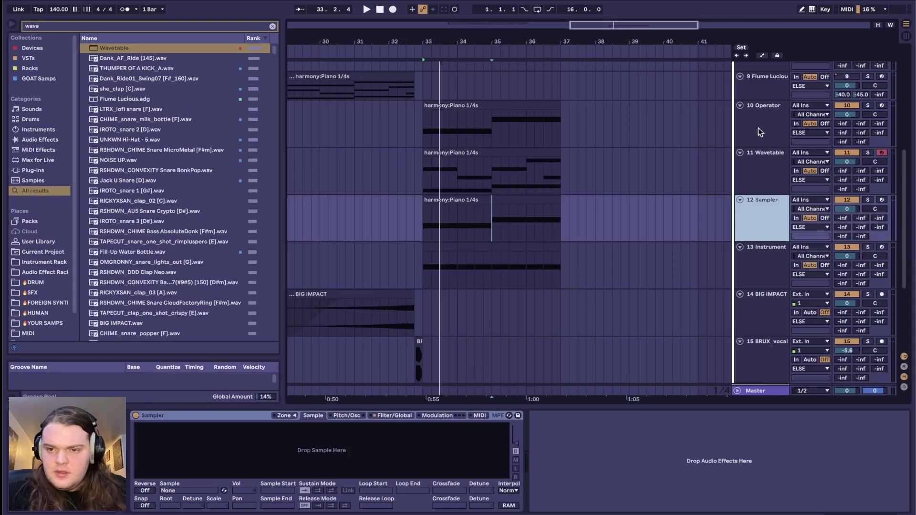
Step: Group the Operator, Wavetable and Sampler tracks, and audition the Wavetable track in solo
{"action": "left_click", "coordinate": [758, 123]}
{"action": "key", "text": "ctrl+g"}
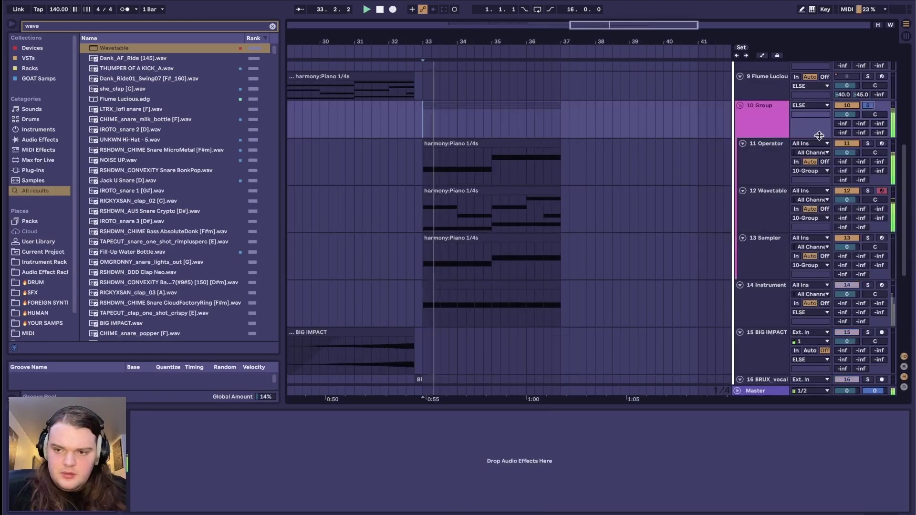
{"action": "left_click", "coordinate": [756, 168]}
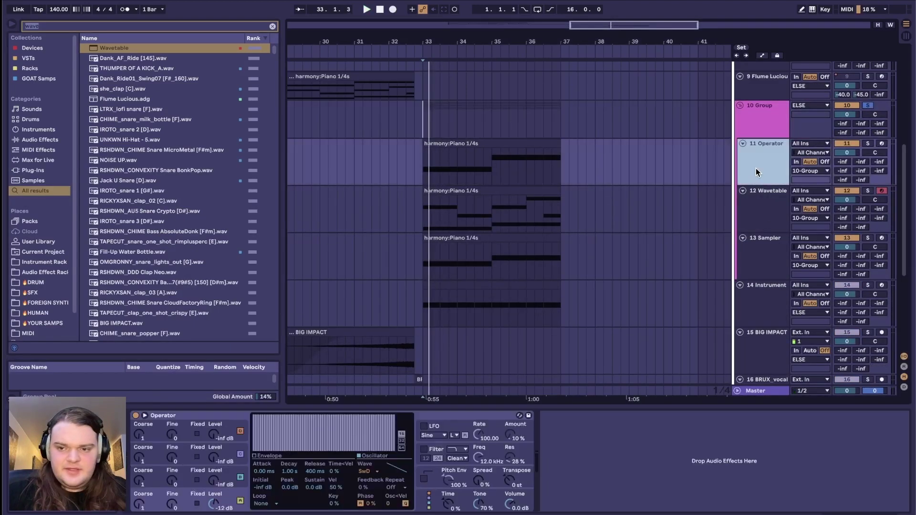
{"action": "key", "text": "space"}
{"action": "left_click", "coordinate": [868, 191]}
{"action": "key", "text": "ctrl+f"}
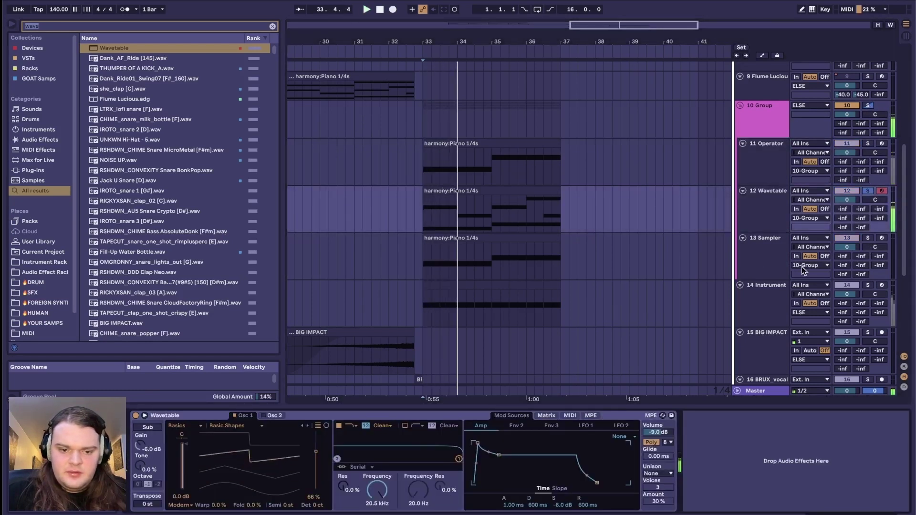
Step: Solo the Sampler track and swap its empty Sampler for the "[SNG.7] YVE.adg" preset
{"action": "left_click", "coordinate": [869, 238]}
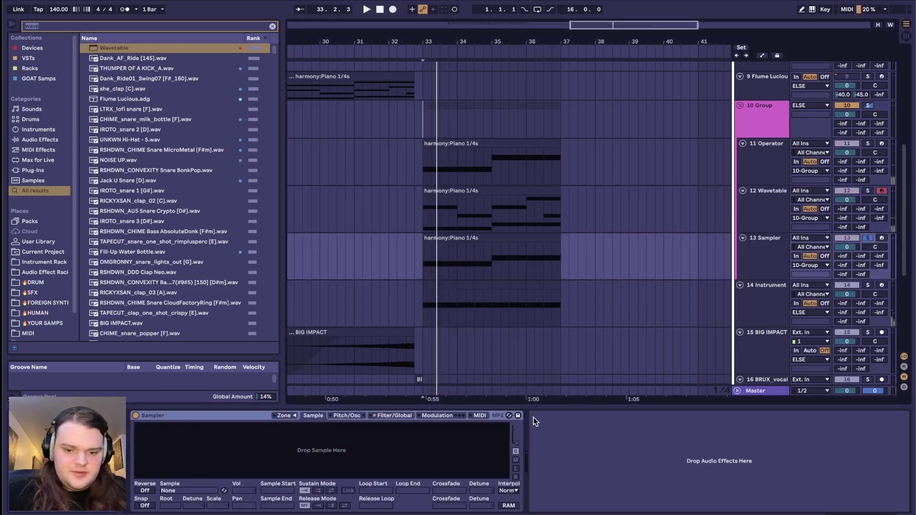
{"action": "type", "text": "samp"}
{"action": "left_click", "coordinate": [508, 414]}
{"action": "type", "text": "yv"}
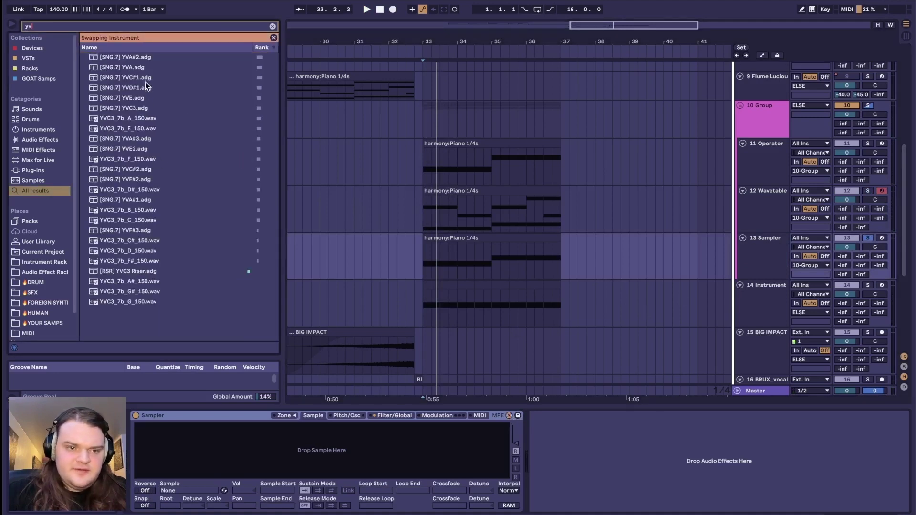
{"action": "left_click", "coordinate": [147, 97]}
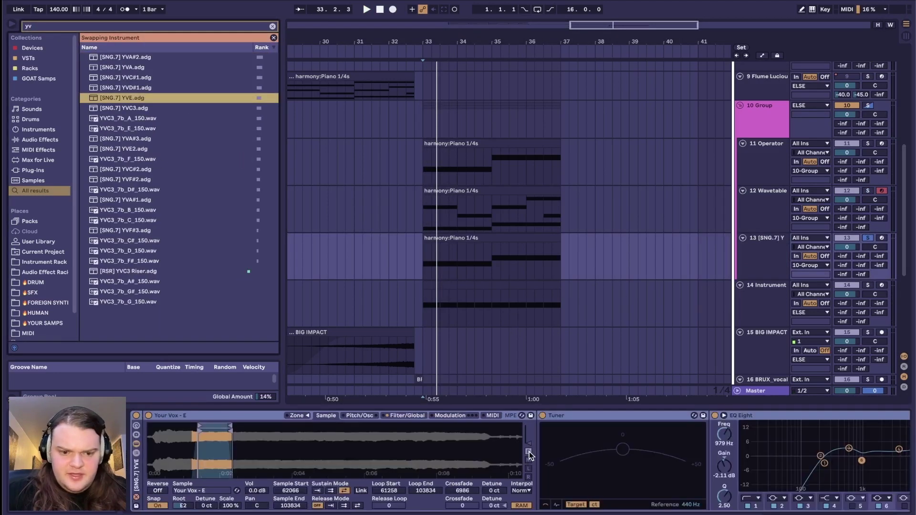
Step: Solo the Operator track, enable its filter at 2.29 kHz with 44% resonance, and turn on its LFO at rate 86.68
{"action": "left_click", "coordinate": [868, 105]}
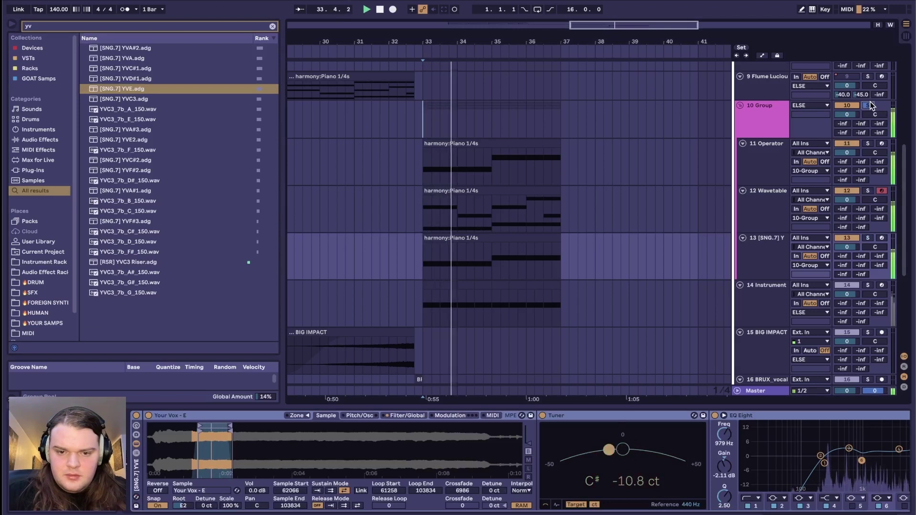
{"action": "left_click", "coordinate": [768, 168]}
{"action": "left_click", "coordinate": [868, 144]}
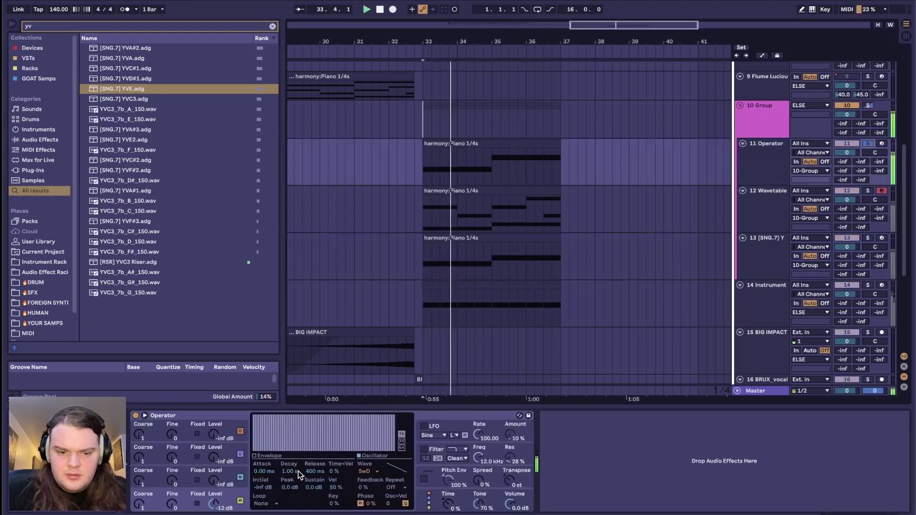
{"action": "left_click", "coordinate": [432, 449]}
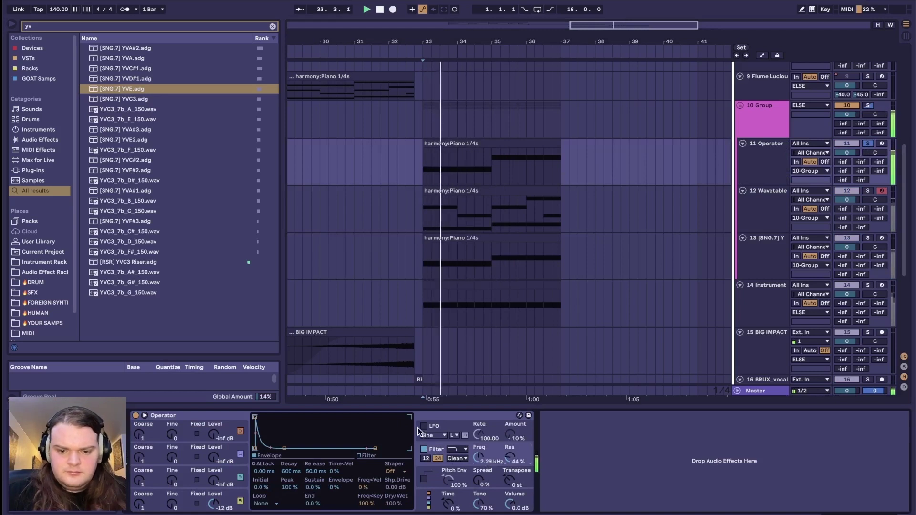
{"action": "left_click", "coordinate": [433, 427]}
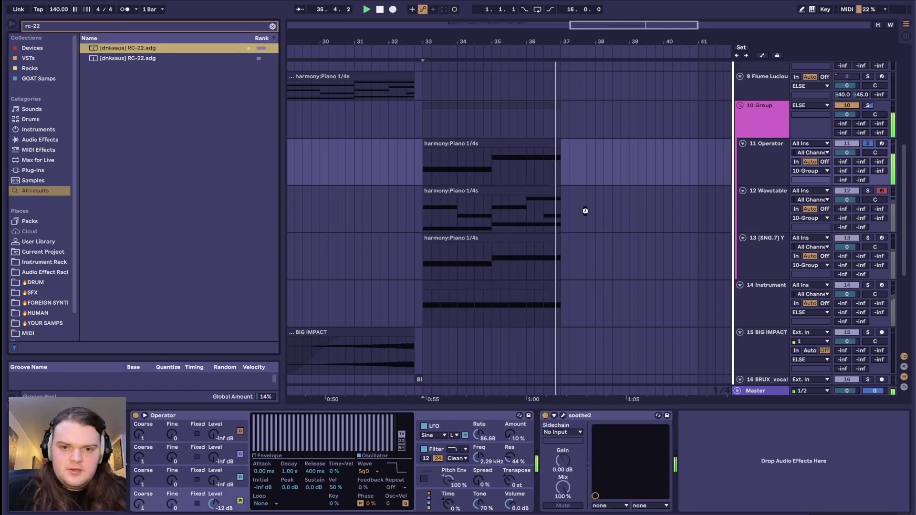
Step: Load the RC-22 rack and the OTT-MBC Switcher with its Dank MBC variation after soothe2 on the Operator track
{"action": "left_click_drag", "start_coordinate": [419, 177], "coordinate": [424, 179]}
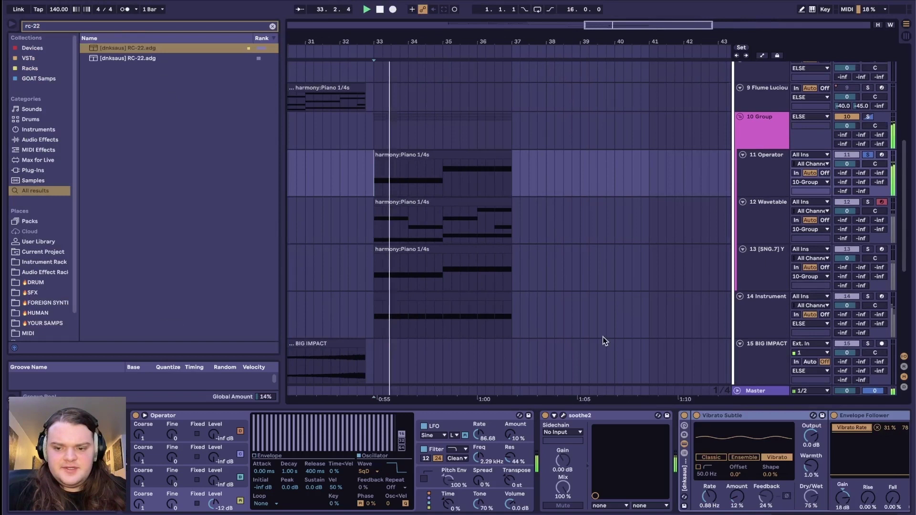
{"action": "key", "text": "space"}
{"action": "scroll", "coordinate": [700, 463], "scroll_direction": "right", "scroll_amount": 10}
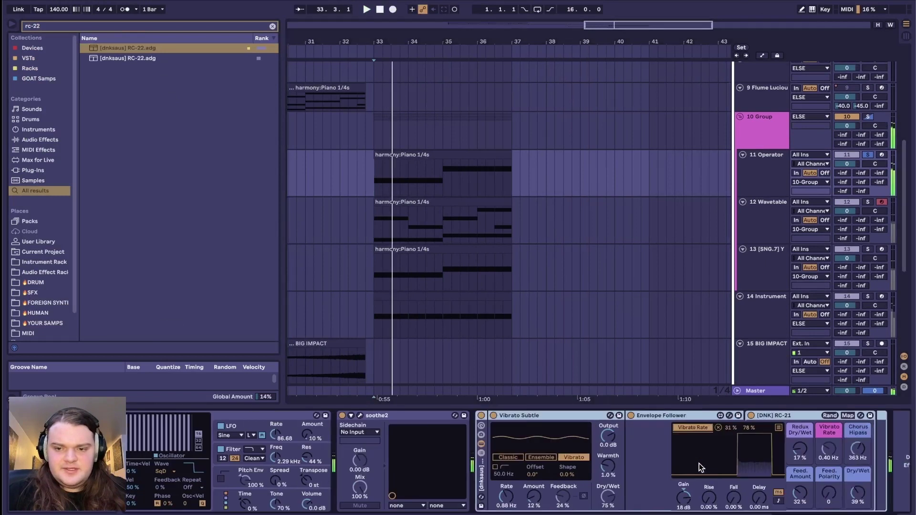
{"action": "key", "text": "super+f"}
{"action": "type", "text": "mbc"}
{"action": "left_click", "coordinate": [194, 46]}
{"action": "key", "text": "space"}
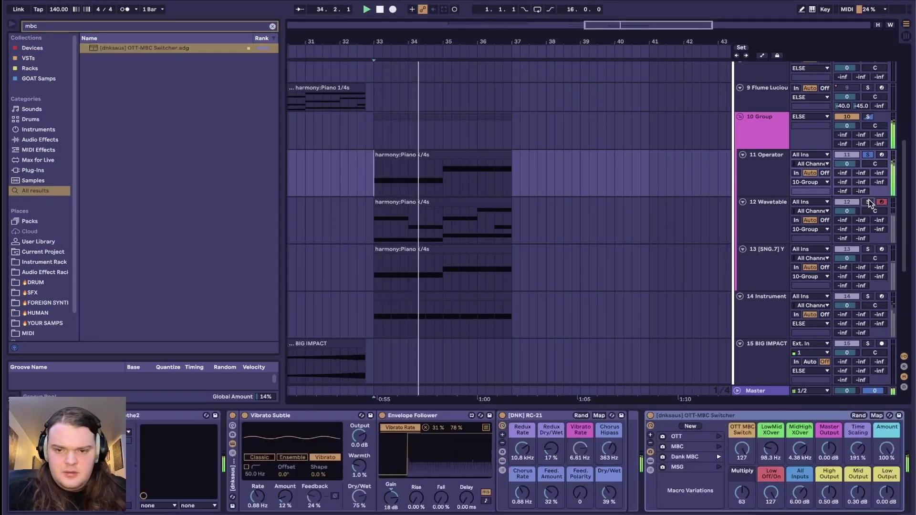
Step: Load "a new ribbiter.wav" from YOUR SAMPS as the first oscillator's wavetable on the Wavetable track, audition it and show the modulation matrix
{"action": "left_click", "coordinate": [762, 231]}
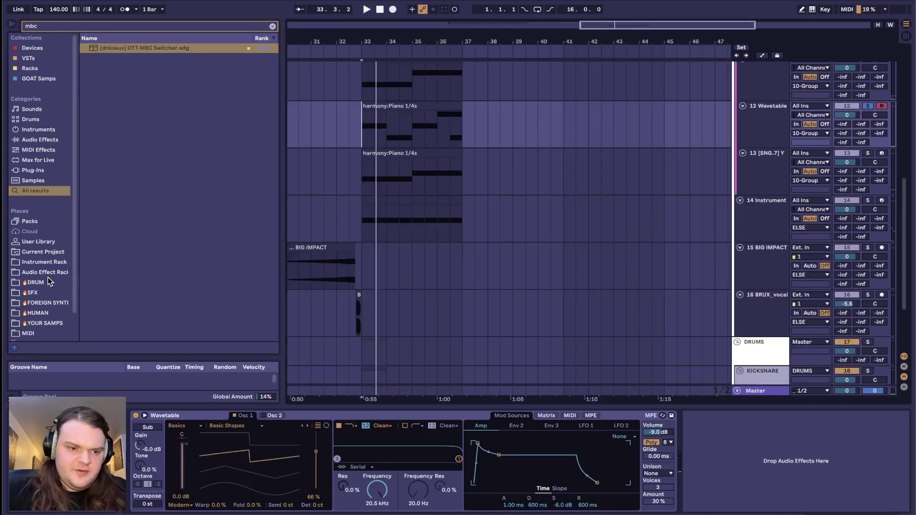
{"action": "left_click", "coordinate": [47, 274]}
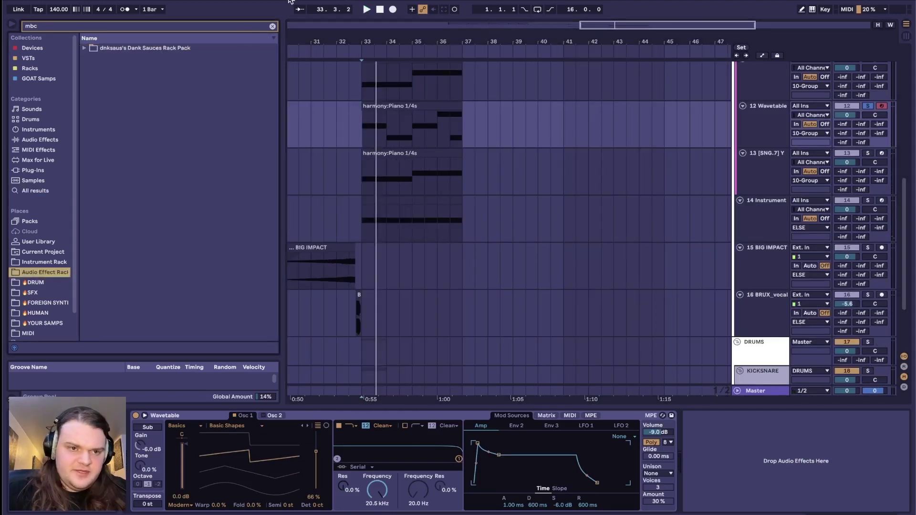
{"action": "left_click", "coordinate": [273, 25]}
{"action": "left_click", "coordinate": [85, 263]}
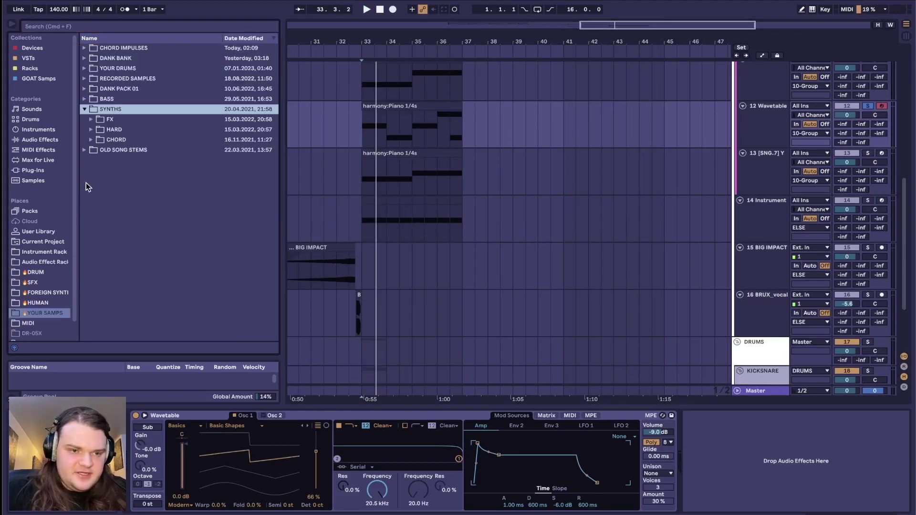
{"action": "left_click", "coordinate": [84, 149]}
{"action": "scroll", "coordinate": [165, 245], "scroll_direction": "down", "scroll_amount": 3}
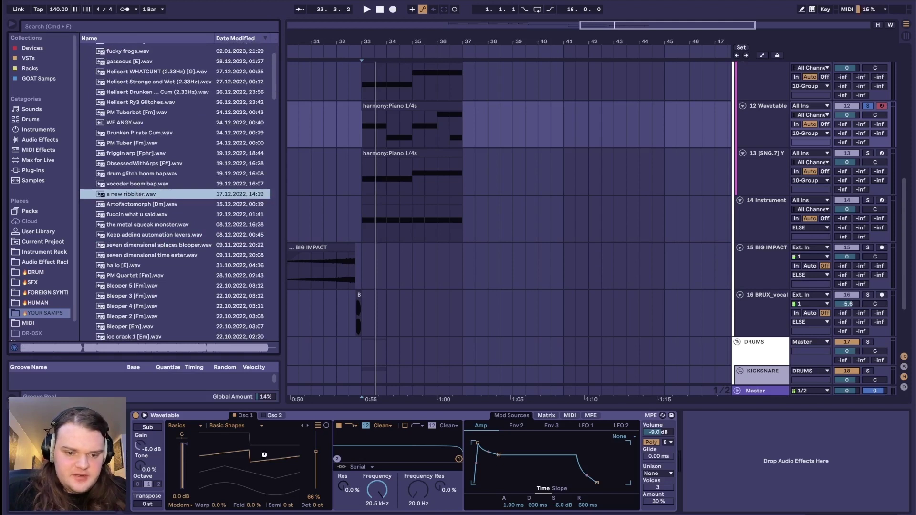
{"action": "left_click_drag", "start_coordinate": [264, 454], "coordinate": [265, 454]}
{"action": "key", "text": "space"}
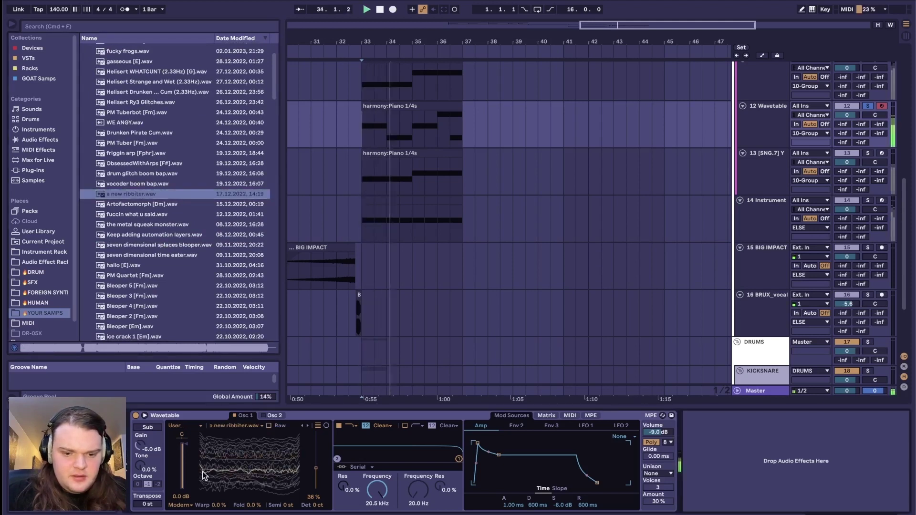
{"action": "left_click", "coordinate": [546, 415]}
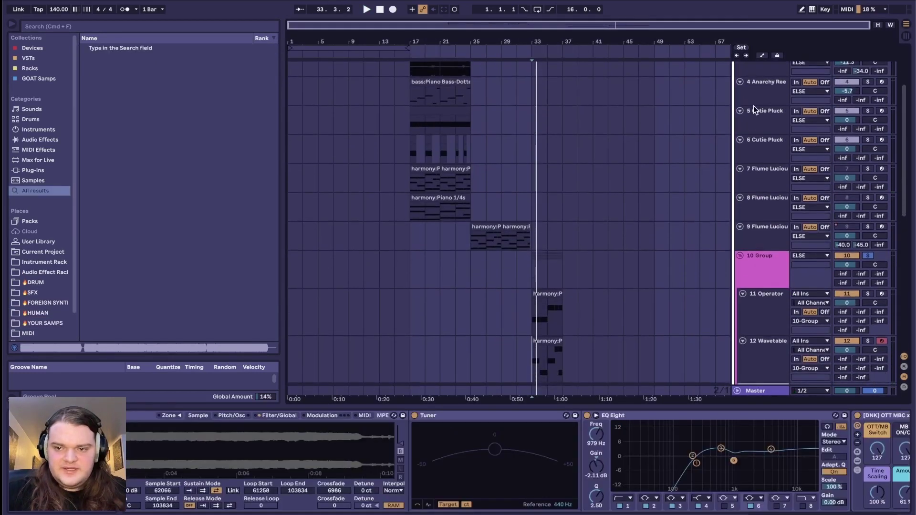
Step: Copy the Anarchy Reese track into the group above Operator, and move its bass clip to start at bar 33
{"action": "left_click_drag", "start_coordinate": [753, 105], "coordinate": [762, 210]}
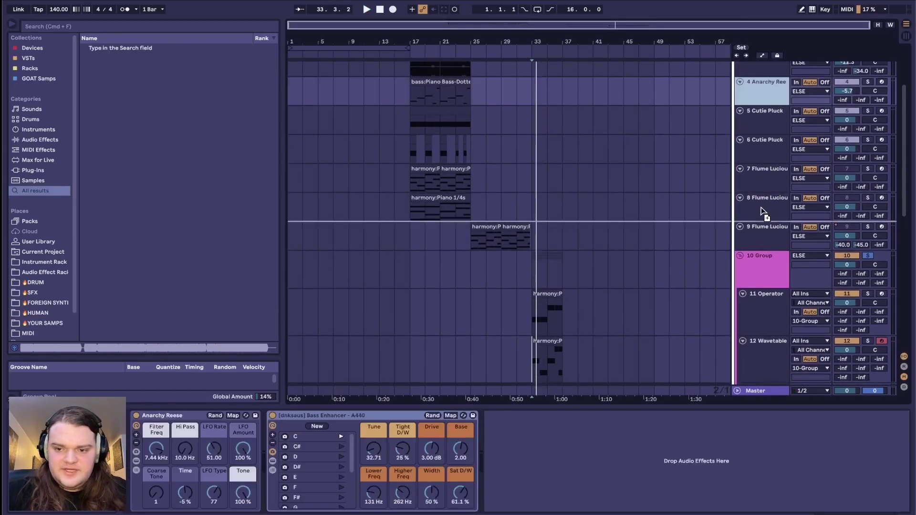
{"action": "left_click_drag", "start_coordinate": [457, 293], "coordinate": [579, 300]}
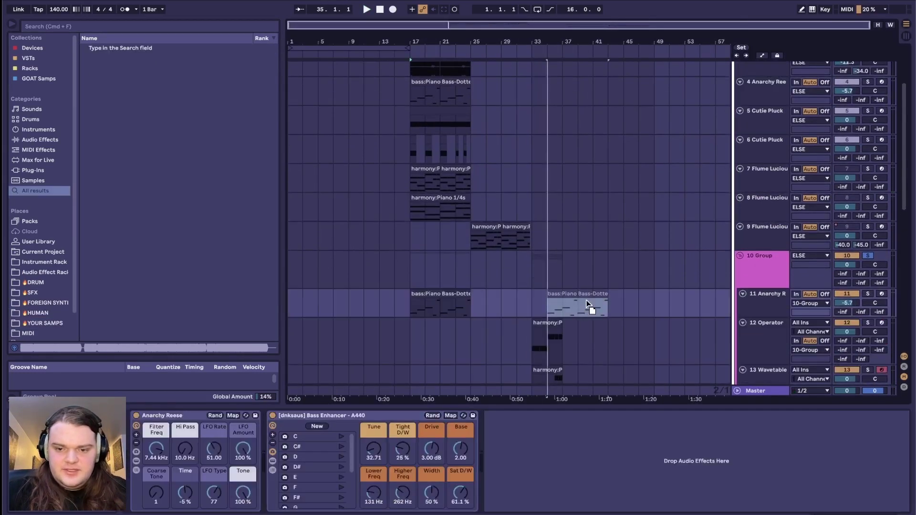
{"action": "key", "text": "space"}
{"action": "scroll", "coordinate": [579, 300], "scroll_direction": "down", "scroll_amount": 3}
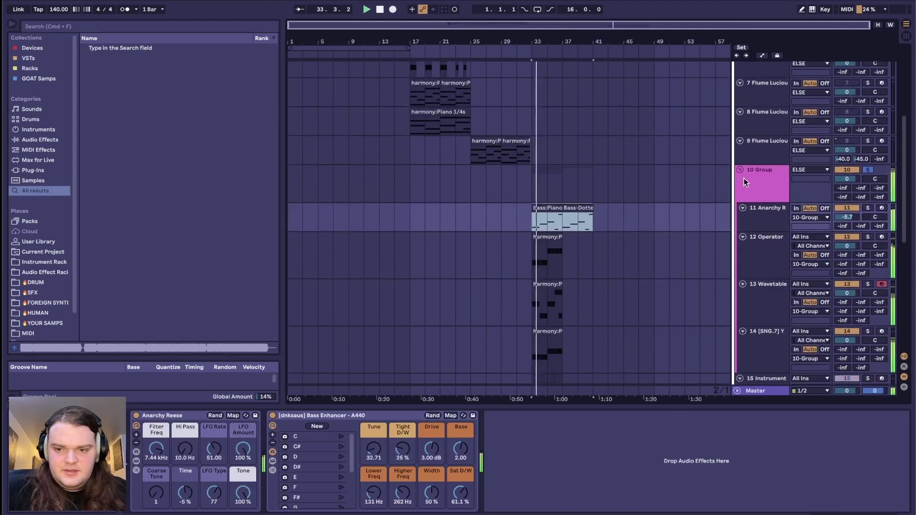
Step: Add Shaper and Volume Macro.adg to the group, and audition the track 9 chords from bar 25 for comparison
{"action": "left_click", "coordinate": [777, 190]}
{"action": "key", "text": "space"}
{"action": "left_click", "coordinate": [775, 161]}
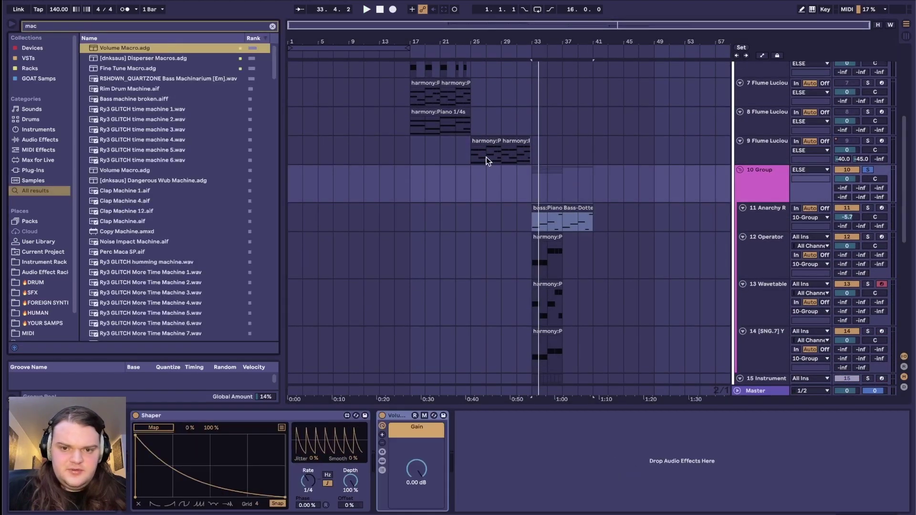
{"action": "left_click", "coordinate": [477, 156]}
{"action": "key", "text": "space"}
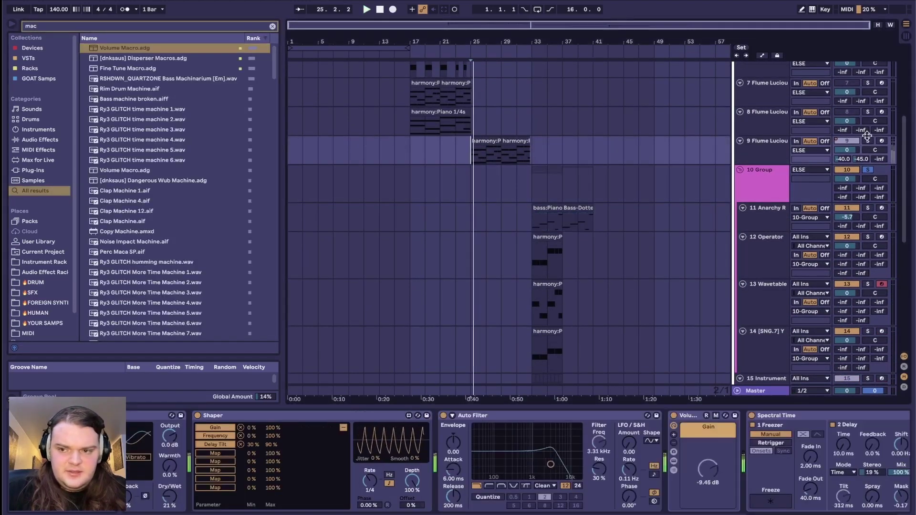
Step: Map the group's Shaper to the Volume Macro's Gain, and reshape its curve to rise to a mid-cycle peak before falling
{"action": "left_click", "coordinate": [532, 185]}
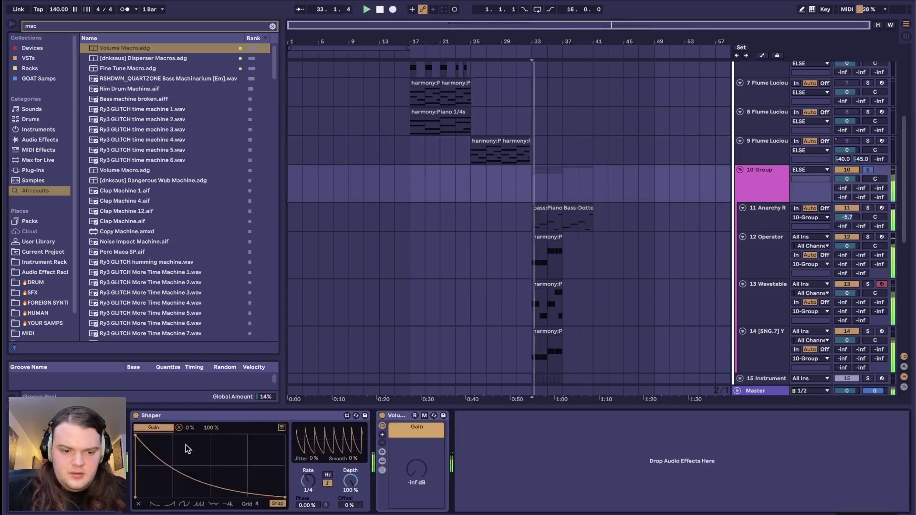
{"action": "left_click_drag", "start_coordinate": [135, 435], "coordinate": [213, 436]}
{"action": "mouse_move", "coordinate": [173, 465]}
{"action": "left_mouse_down"}
{"action": "mouse_move", "coordinate": [173, 438]}
{"action": "mouse_move", "coordinate": [172, 451]}
{"action": "left_mouse_up"}
{"action": "scroll", "coordinate": [444, 311], "scroll_direction": "up", "scroll_amount": 1}
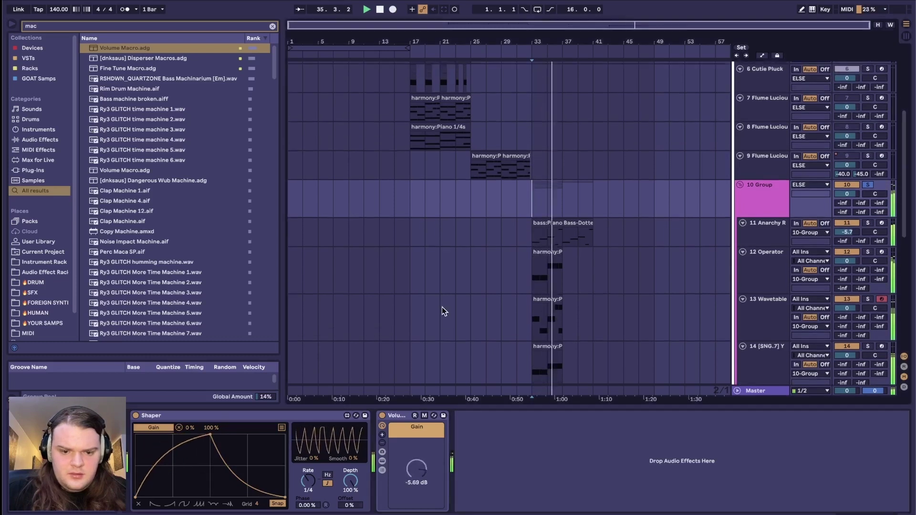
Step: Load Dynamic Tube after the Volume Macro on the group, with drive at 2.14 dB and envelope at 114%
{"action": "left_click", "coordinate": [149, 41]}
{"action": "double_click", "coordinate": [147, 48]}
{"action": "key", "text": "space"}
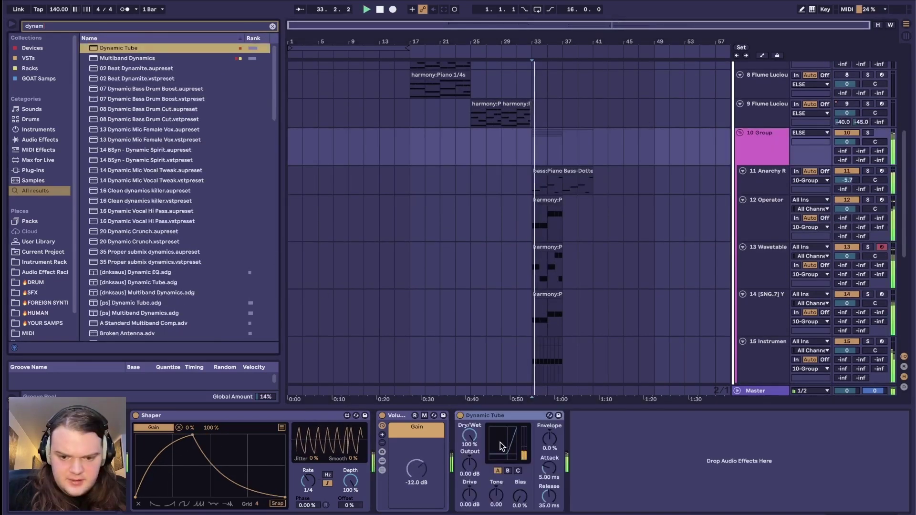
{"action": "left_click", "coordinate": [470, 491]}
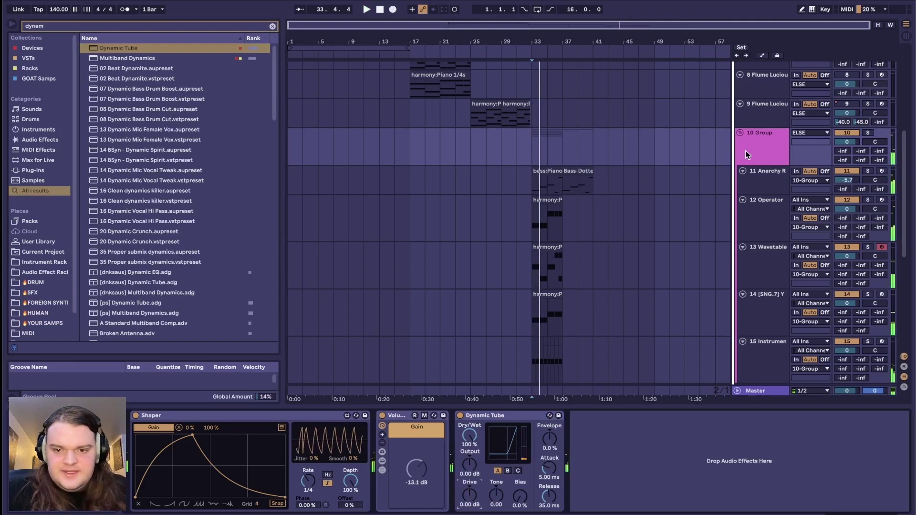
{"action": "key", "text": "space"}
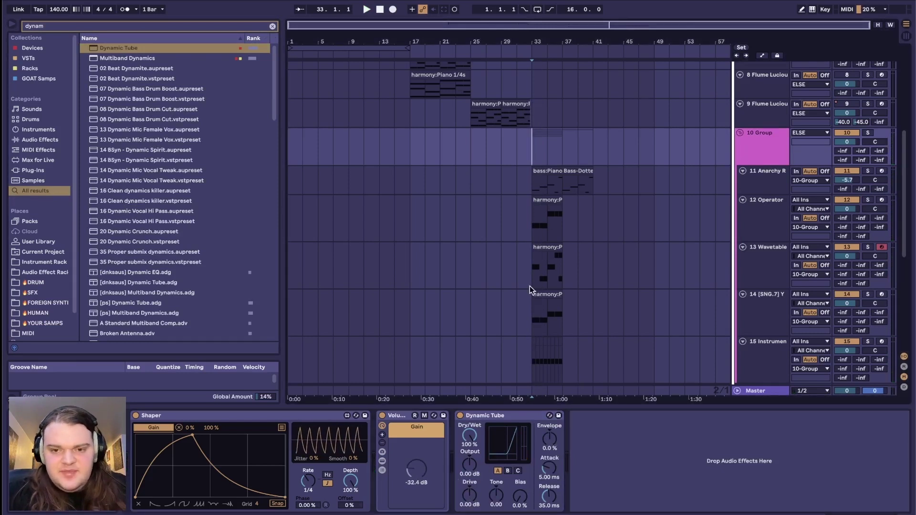
{"action": "scroll", "coordinate": [547, 231], "scroll_direction": "up", "scroll_amount": 3}
Step: Add an Auto Filter after the Bass Enhancer on the soloed Anarchy Reese copy and lower its low-pass cutoff to 219 Hz
{"action": "key", "text": "space"}
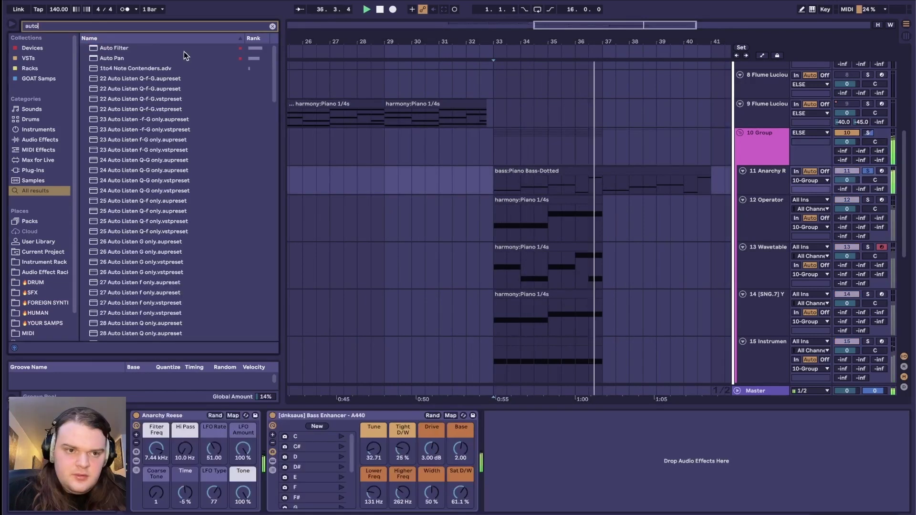
{"action": "double_click", "coordinate": [184, 51]}
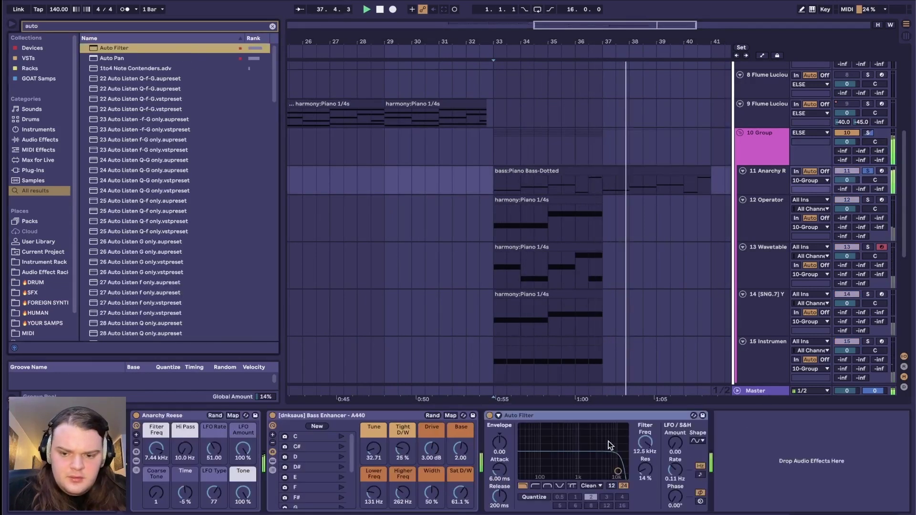
{"action": "left_click_drag", "start_coordinate": [618, 471], "coordinate": [554, 472]}
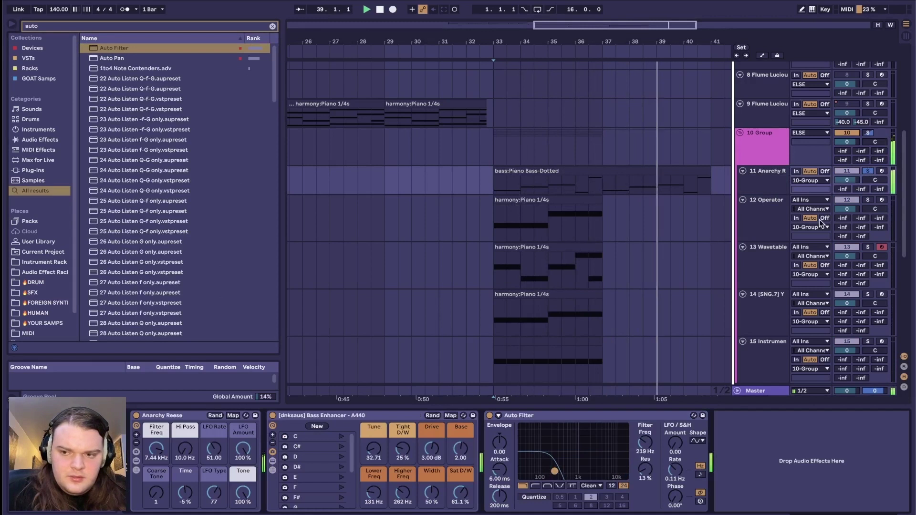
Step: Audition the whole group in the arrangement from bar 32, and add the OTT-MBC Switcher with its Dank MBC variation after Dynamic Tube
{"action": "left_click", "coordinate": [774, 158]}
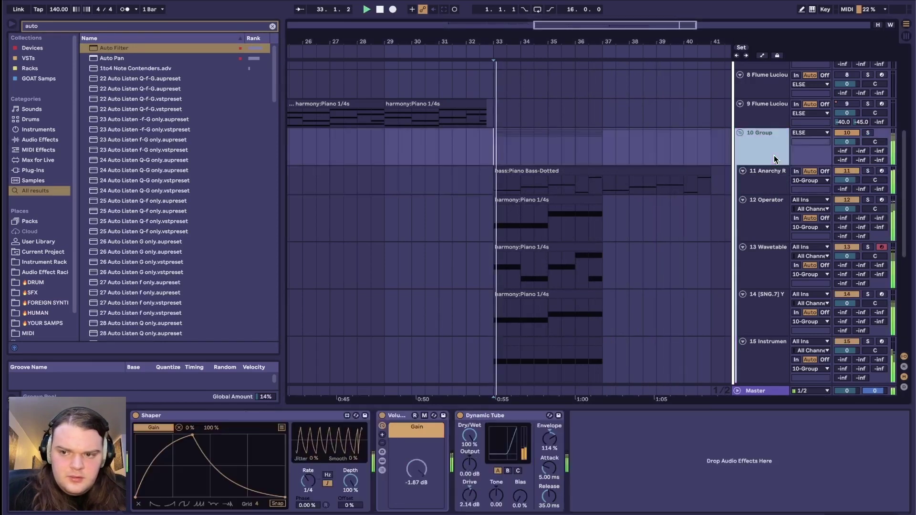
{"action": "key", "text": "XF86AudioLowerVolume"}
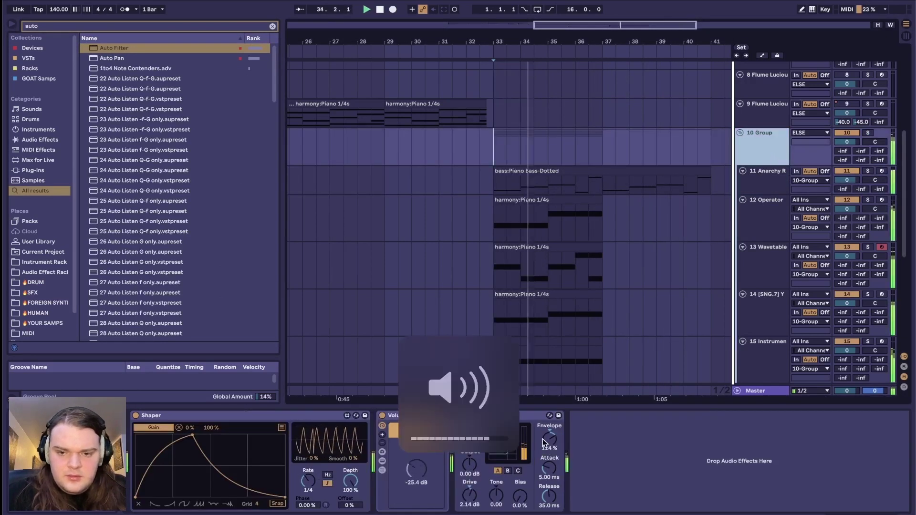
{"action": "scroll", "coordinate": [434, 162], "scroll_direction": "down", "scroll_amount": 5}
{"action": "left_click", "coordinate": [434, 162]}
{"action": "key", "text": "space"}
{"action": "key", "text": "space"}
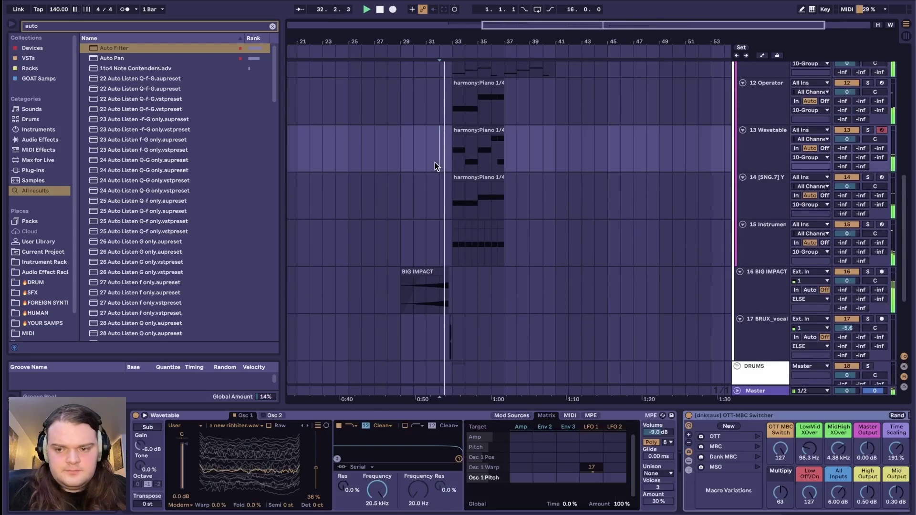
{"action": "scroll", "coordinate": [434, 163], "scroll_direction": "up", "scroll_amount": 3}
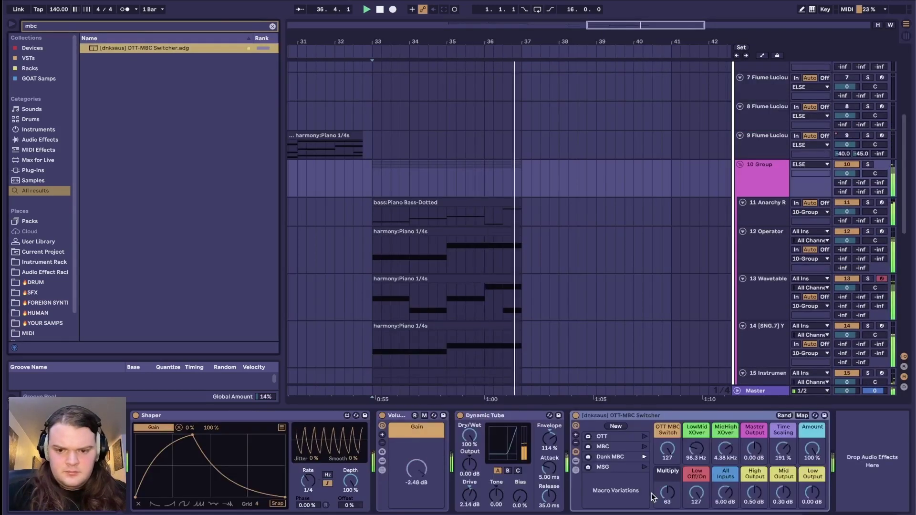
Step: Insert a new MIDI track below the group, and audition the group in solo
{"action": "scroll", "coordinate": [753, 213], "scroll_direction": "down", "scroll_amount": 6}
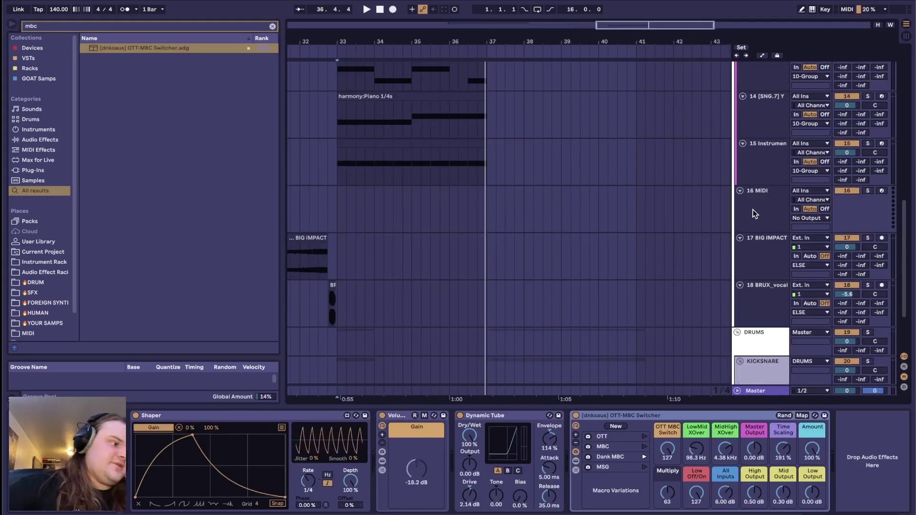
{"action": "scroll", "coordinate": [501, 153], "scroll_direction": "up", "scroll_amount": 5}
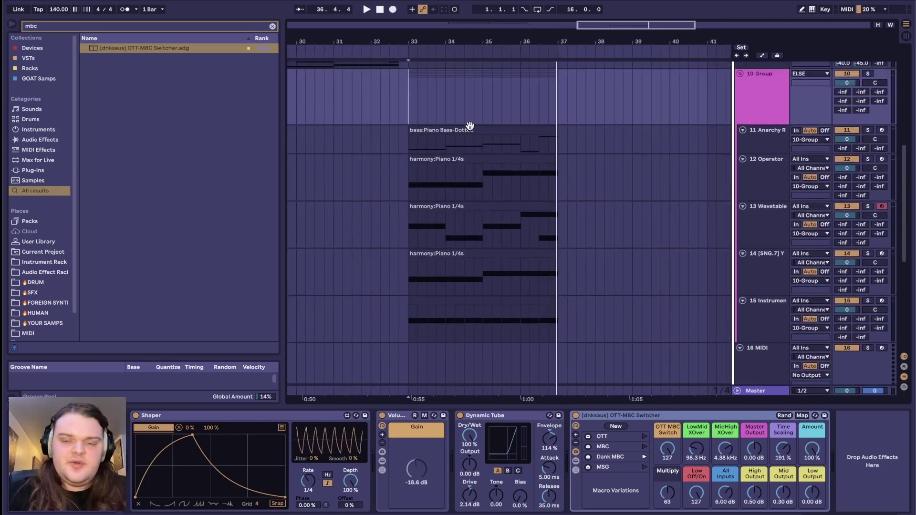
{"action": "scroll", "coordinate": [470, 125], "scroll_direction": "right", "scroll_amount": 1}
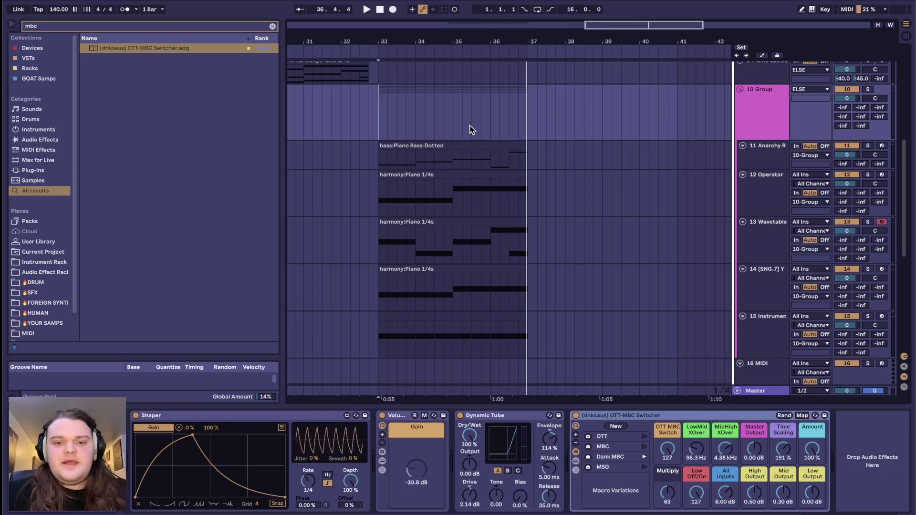
{"action": "left_click", "coordinate": [868, 90]}
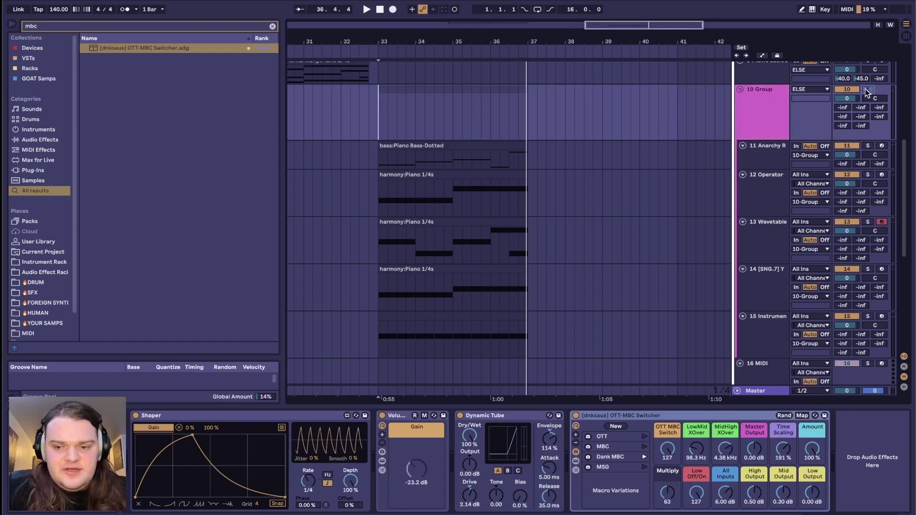
{"action": "key", "text": "space"}
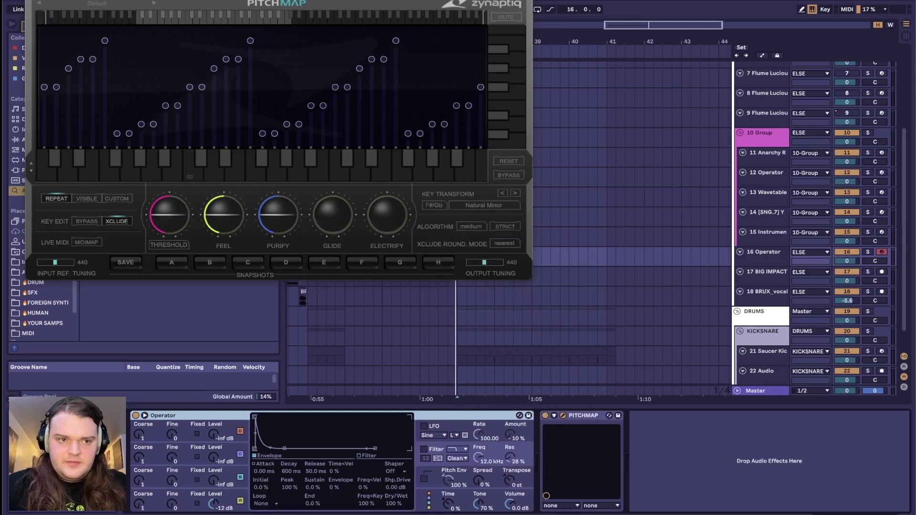
Step: Put PITCHMAP after an Operator on the new MIDI track and turn up its Purify control
{"action": "left_click", "coordinate": [563, 415]}
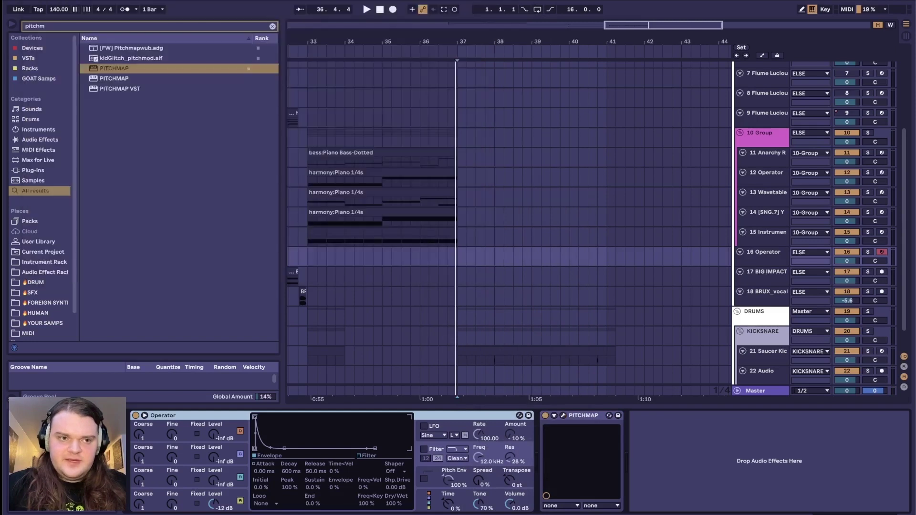
{"action": "left_click", "coordinate": [588, 416]}
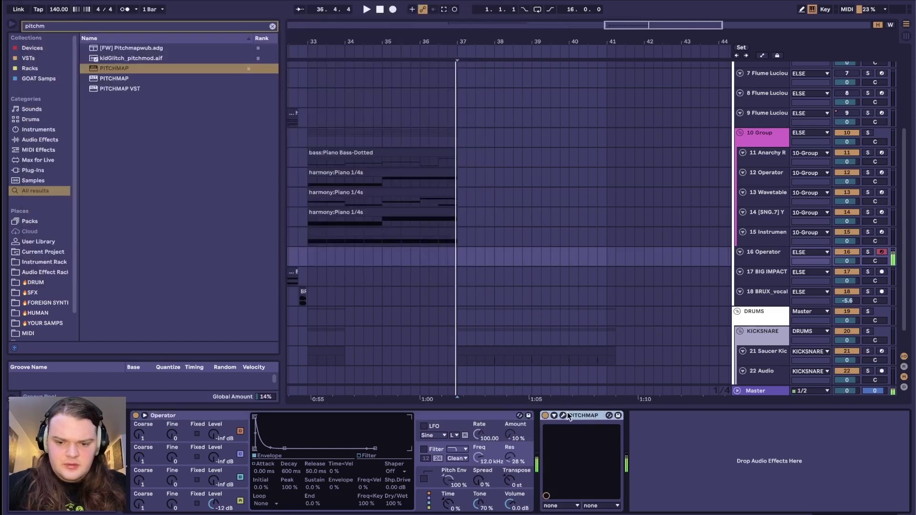
{"action": "left_click", "coordinate": [564, 416]}
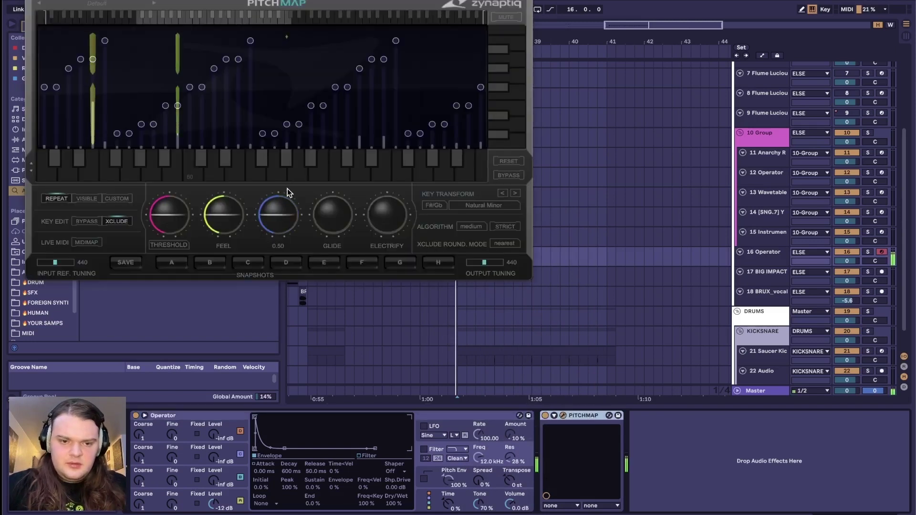
{"action": "left_click_drag", "start_coordinate": [279, 210], "coordinate": [279, 152]}
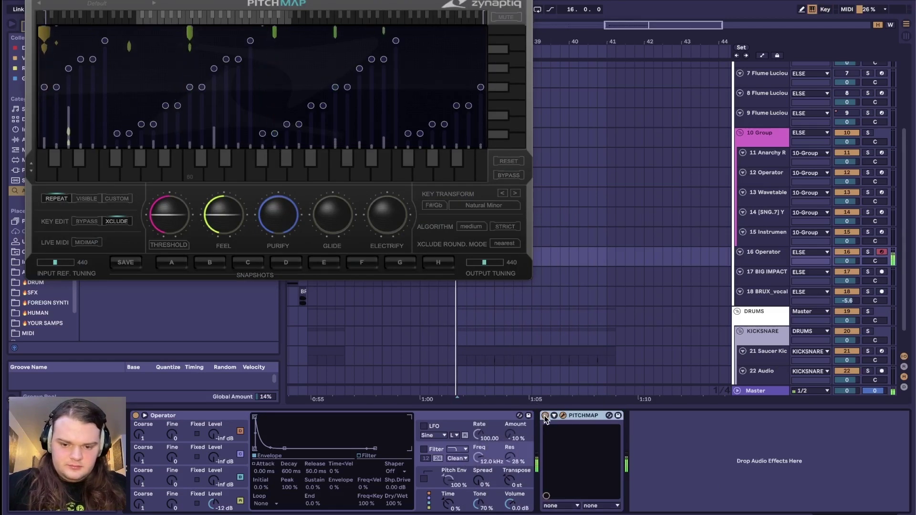
{"action": "left_click", "coordinate": [564, 416]}
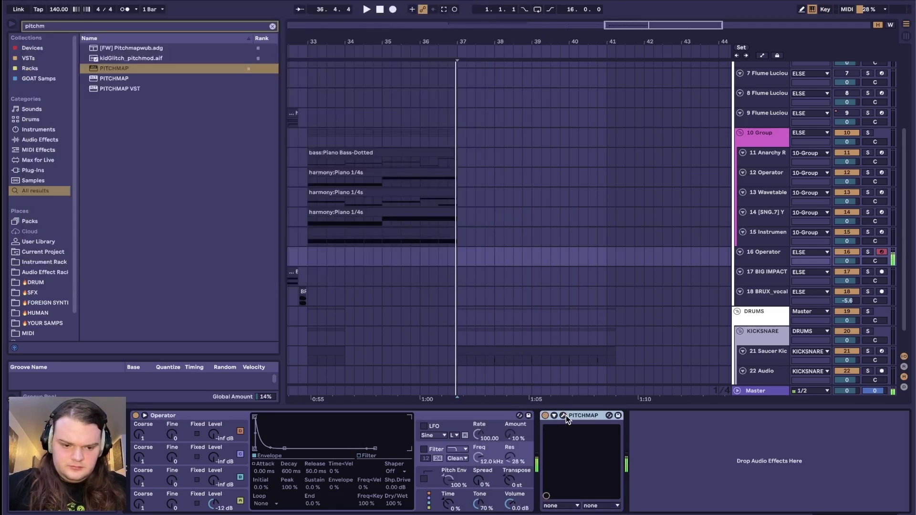
Step: Set Operator's oscillator B to coarse 12 at 0.0 dB, and load soothe2 after PITCHMAP
{"action": "left_click_drag", "start_coordinate": [213, 480], "coordinate": [213, 463]}
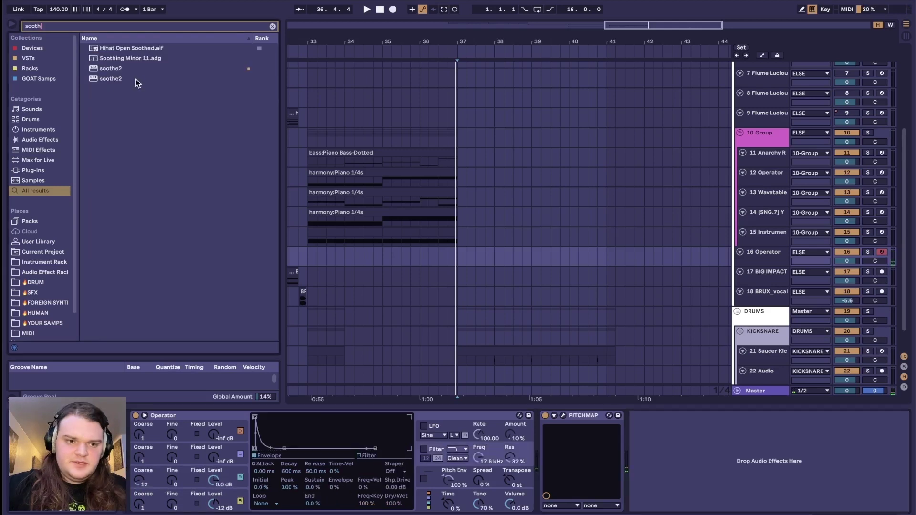
{"action": "left_click", "coordinate": [126, 70]}
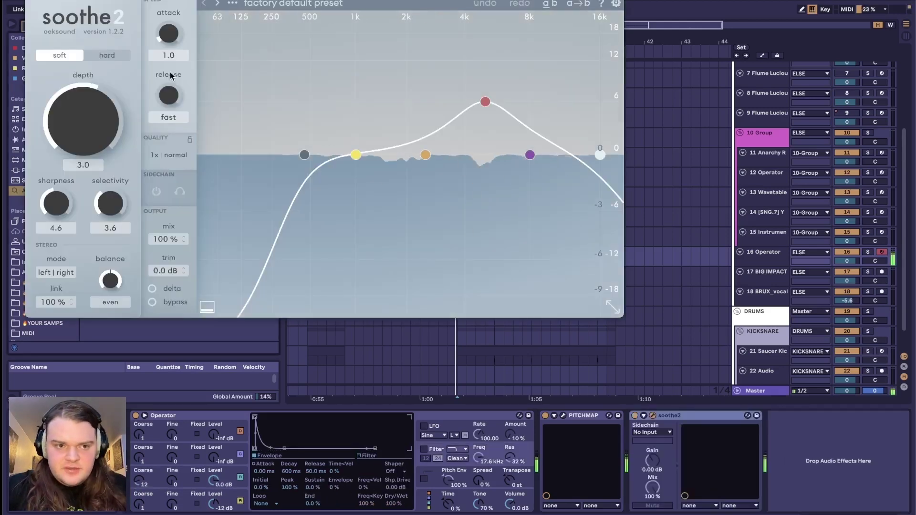
Step: Switch soothe2 to hard mode, raise its depth slightly, and load Harmony Engine after it
{"action": "left_click", "coordinate": [123, 59]}
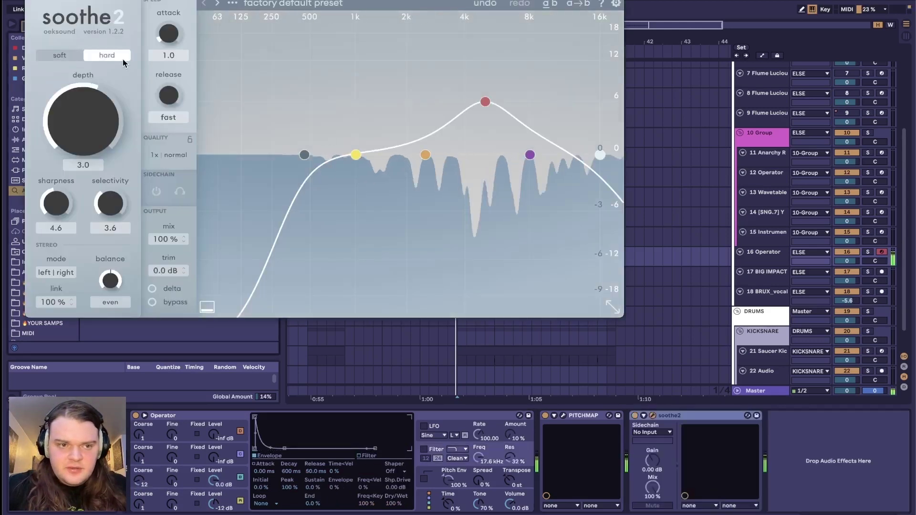
{"action": "mouse_move", "coordinate": [90, 126]}
{"action": "left_mouse_down"}
{"action": "mouse_move", "coordinate": [88, 96]}
{"action": "mouse_move", "coordinate": [98, 124]}
{"action": "left_mouse_up"}
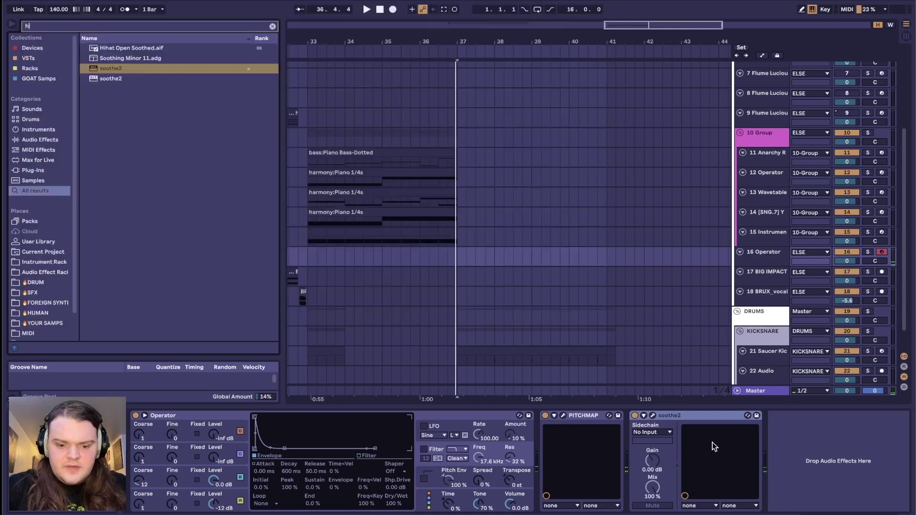
{"action": "type", "text": "armony en"}
{"action": "double_click", "coordinate": [121, 48]}
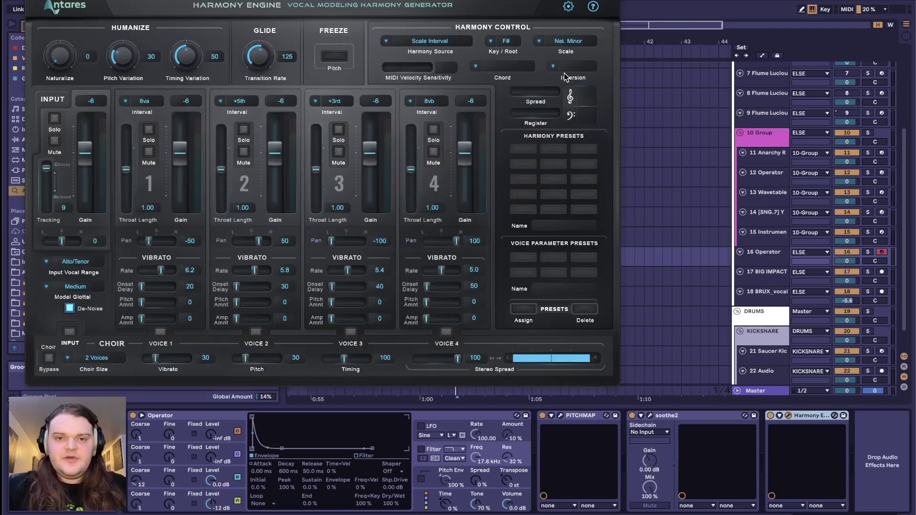
Step: Show the settings of Operator's oscillator B and switch on Operator's LFO
{"action": "left_click", "coordinate": [222, 487]}
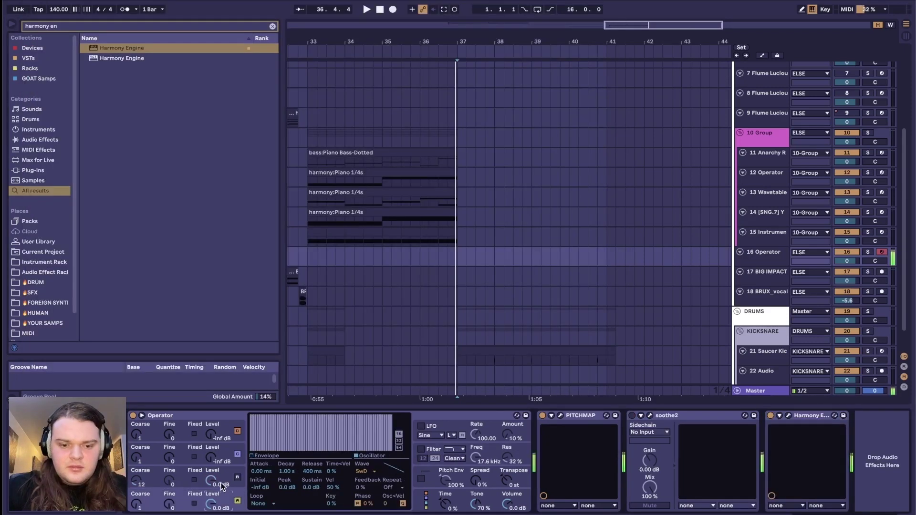
{"action": "left_click", "coordinate": [237, 478]}
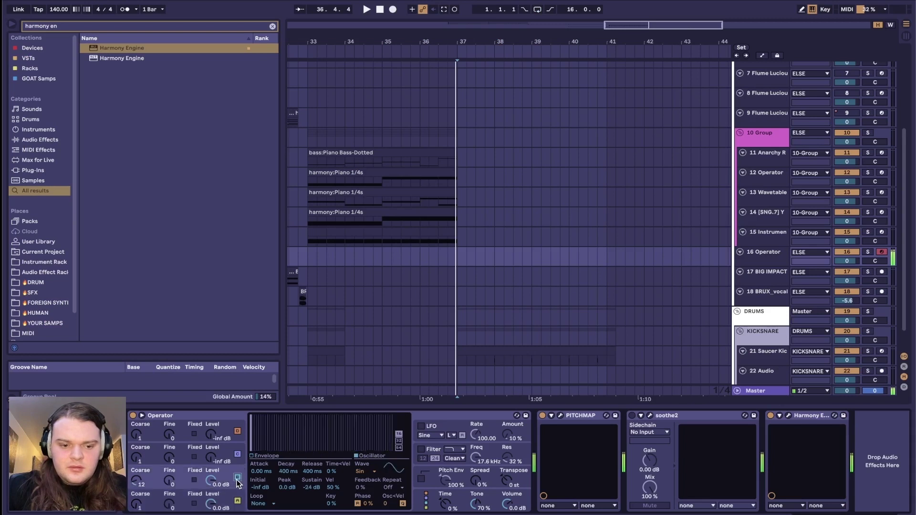
{"action": "left_click", "coordinate": [650, 415]}
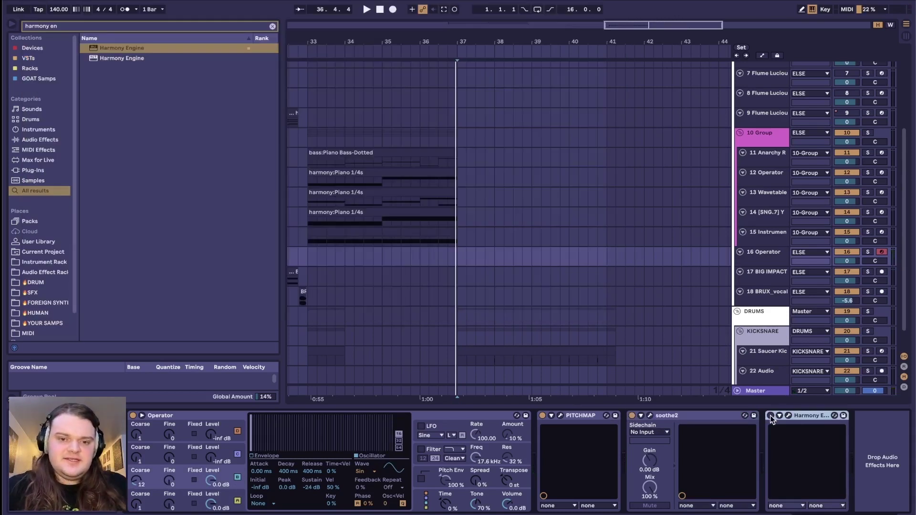
{"action": "left_click", "coordinate": [422, 427]}
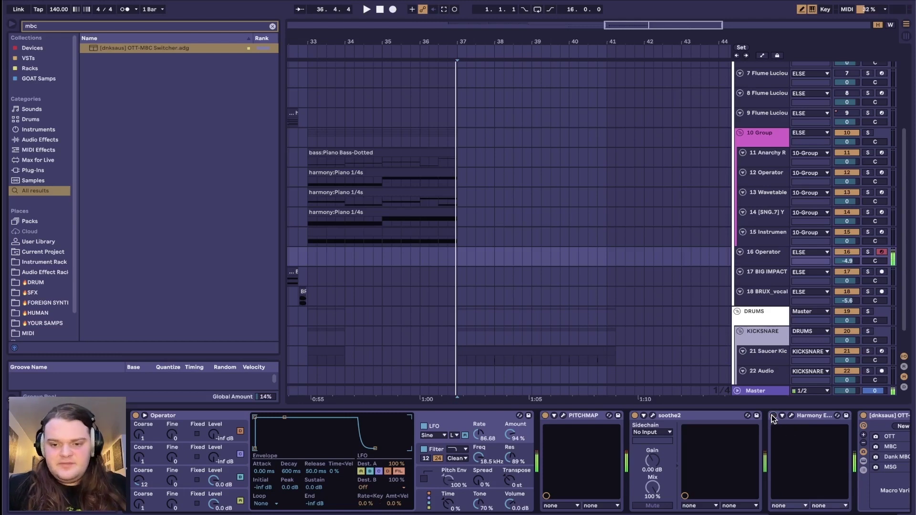
Step: Insert Shaper between Harmony Engine and EQ Eight, and map it to EQ Eight's Scale
{"action": "scroll", "coordinate": [773, 419], "scroll_direction": "right", "scroll_amount": 5}
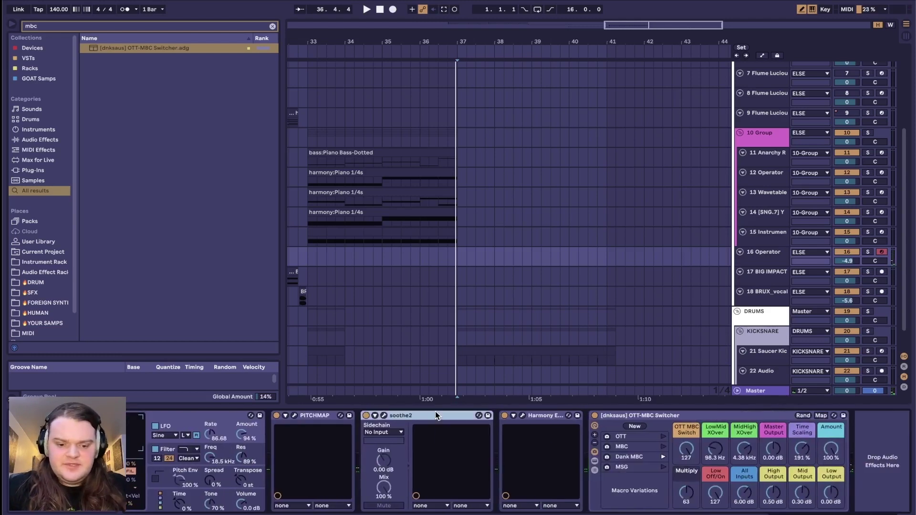
{"action": "left_click", "coordinate": [106, 56]}
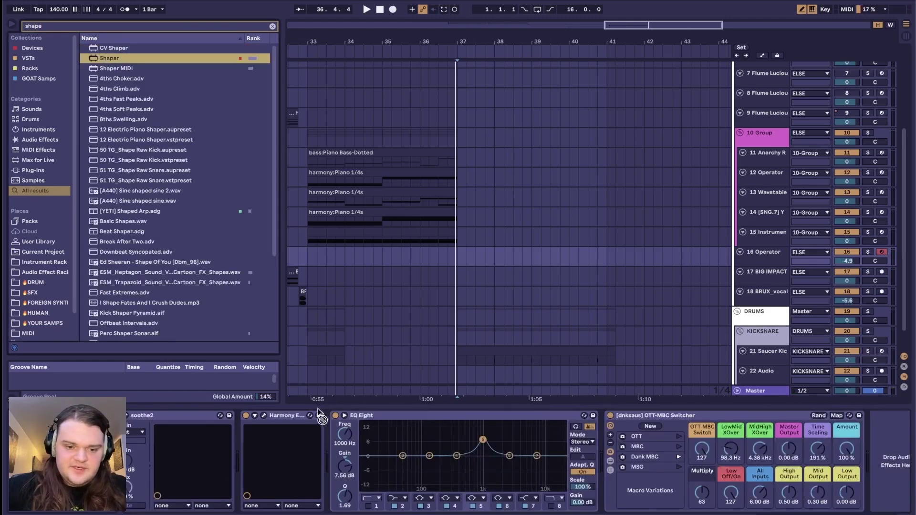
{"action": "left_click_drag", "start_coordinate": [321, 418], "coordinate": [329, 420]}
{"action": "left_click", "coordinate": [830, 486]}
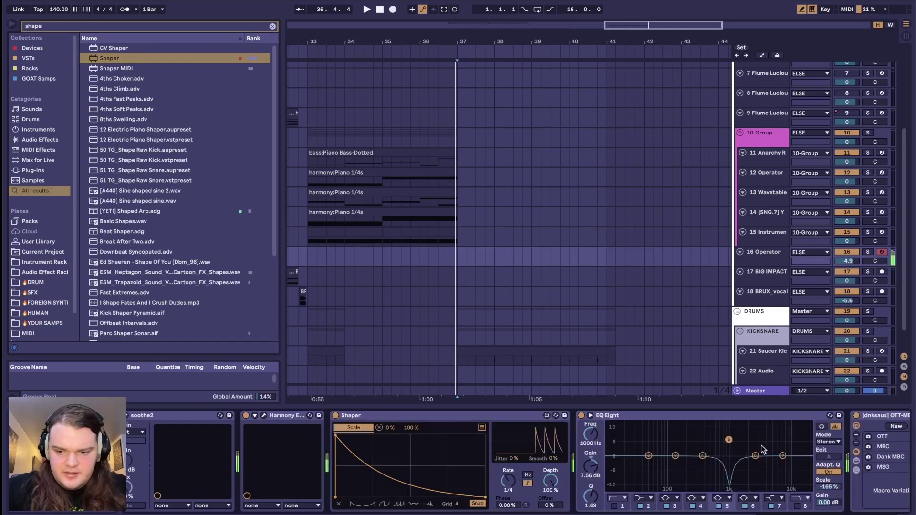
Step: Change the filter type of EQ Eight's band 7 and place the band at 10.0 kHz and -1.61 dB
{"action": "left_click", "coordinate": [773, 498]}
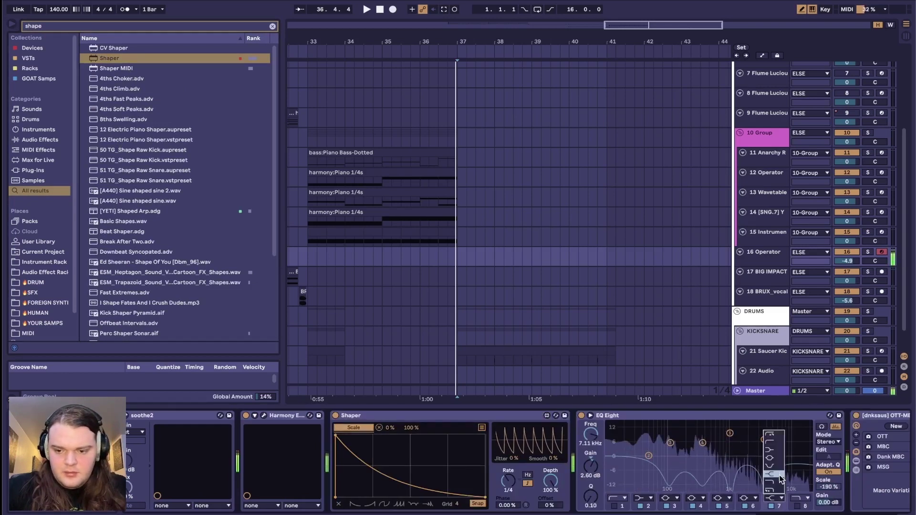
{"action": "left_click", "coordinate": [771, 456]}
{"action": "left_click_drag", "start_coordinate": [783, 456], "coordinate": [788, 459]}
{"action": "scroll", "coordinate": [448, 455], "scroll_direction": "right", "scroll_amount": 5}
{"action": "scroll", "coordinate": [448, 454], "scroll_direction": "right", "scroll_amount": 2}
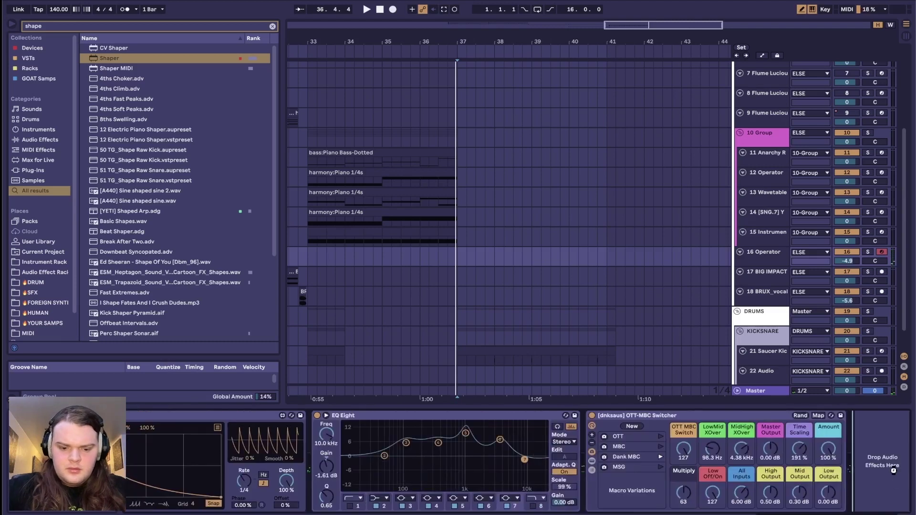
Step: Replace Harmony Engine after soothe2 with the HE Quick Chord Change rack and open its plug-in
{"action": "scroll", "coordinate": [448, 454], "scroll_direction": "left", "scroll_amount": 10}
{"action": "left_click", "coordinate": [652, 416]}
{"action": "key", "text": "Escape"}
{"action": "scroll", "coordinate": [499, 106], "scroll_direction": "left", "scroll_amount": 6}
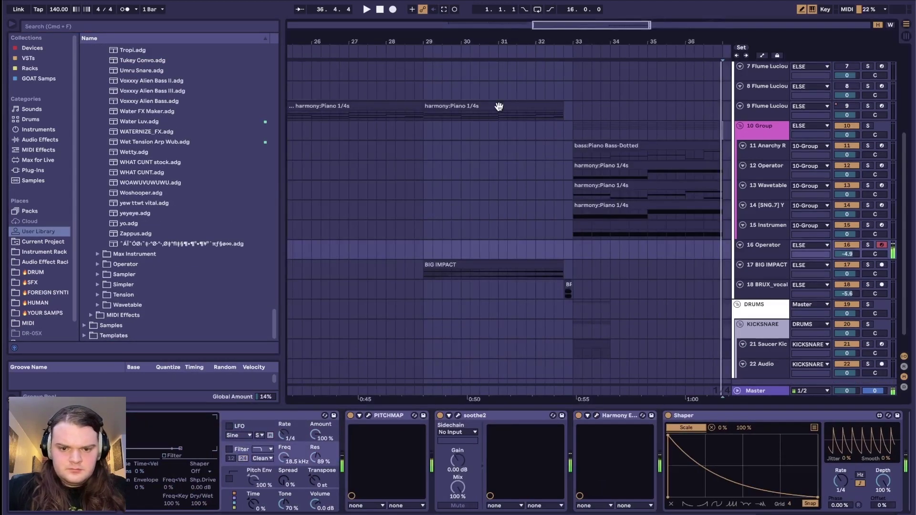
{"action": "scroll", "coordinate": [500, 448], "scroll_direction": "left", "scroll_amount": 5}
{"action": "scroll", "coordinate": [446, 262], "scroll_direction": "up", "scroll_amount": 4}
{"action": "scroll", "coordinate": [446, 262], "scroll_direction": "down", "scroll_amount": 3}
{"action": "key", "text": "super+f"}
{"action": "type", "text": "harmony"}
{"action": "left_click", "coordinate": [810, 418]}
{"action": "left_click_drag", "start_coordinate": [143, 50], "coordinate": [782, 448]}
{"action": "double_click", "coordinate": [784, 448]}
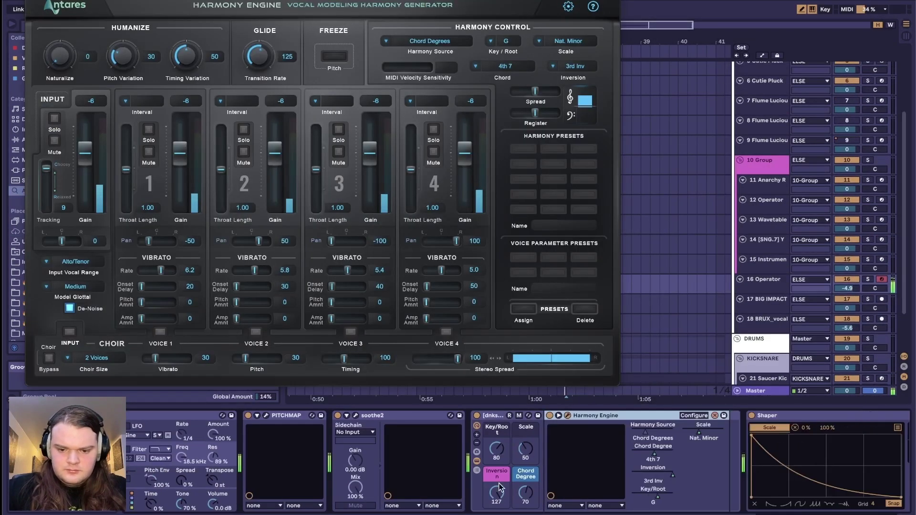
Step: Move the peak of Shaper's curve earlier in the cycle
{"action": "scroll", "coordinate": [439, 282], "scroll_direction": "down", "scroll_amount": 2}
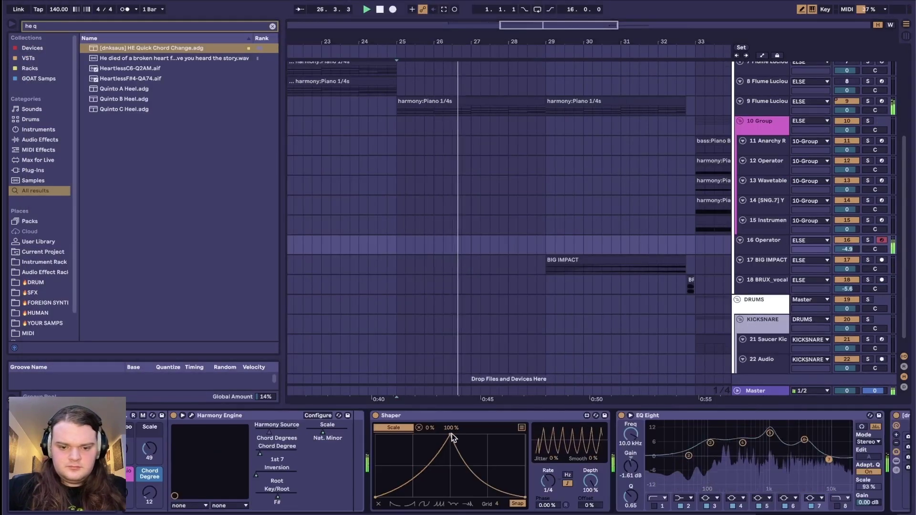
{"action": "left_click_drag", "start_coordinate": [451, 434], "coordinate": [413, 433]}
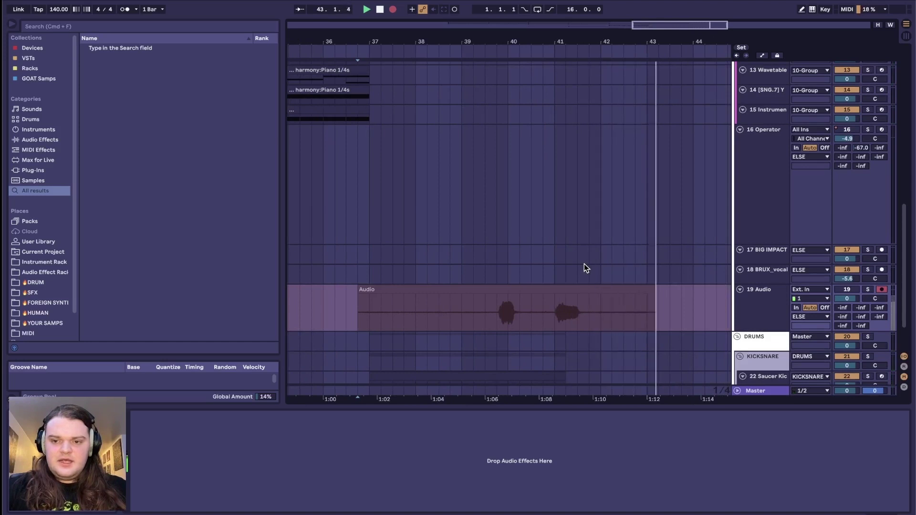
Step: Stop the audio recording, set Auto-Tune Pro's Retune Speed and Flex-Tune to 0, and adjust its Natural Vibrato
{"action": "key", "text": "space"}
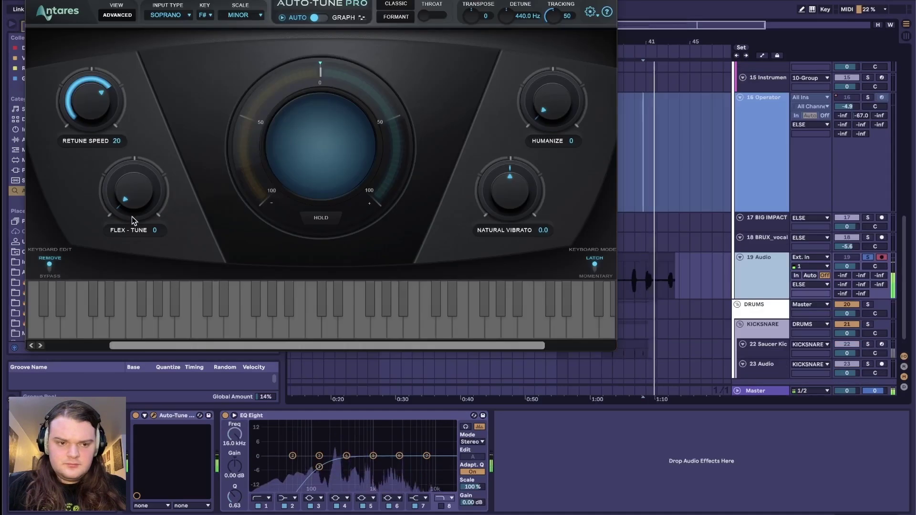
{"action": "left_click_drag", "start_coordinate": [96, 108], "coordinate": [177, 95]}
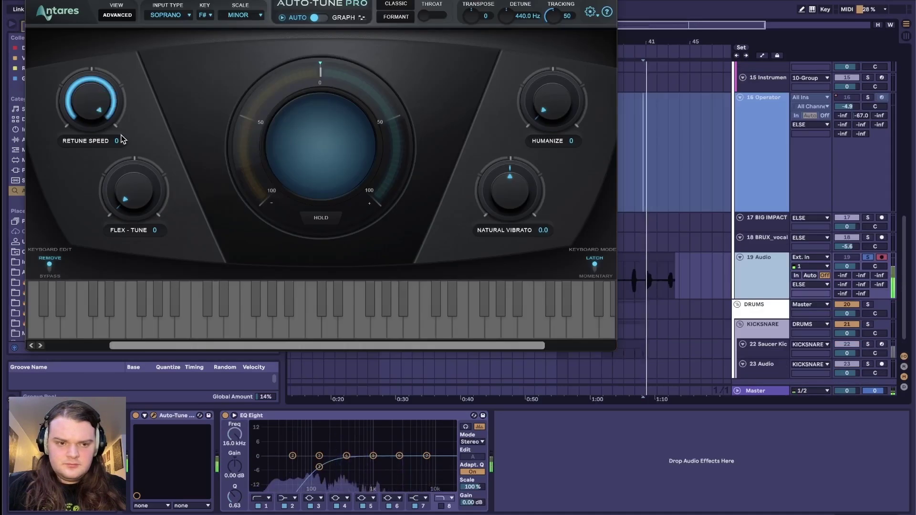
{"action": "left_click_drag", "start_coordinate": [132, 191], "coordinate": [119, 73]}
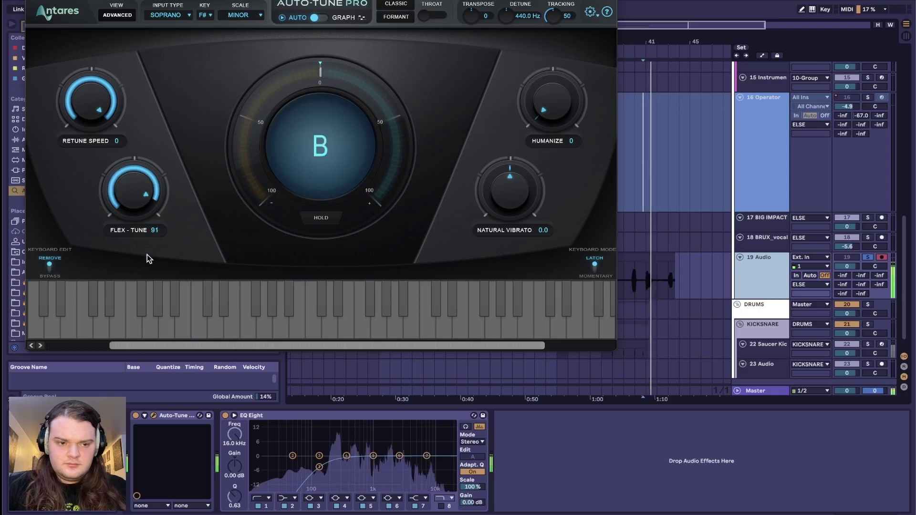
{"action": "double_click", "coordinate": [140, 206]}
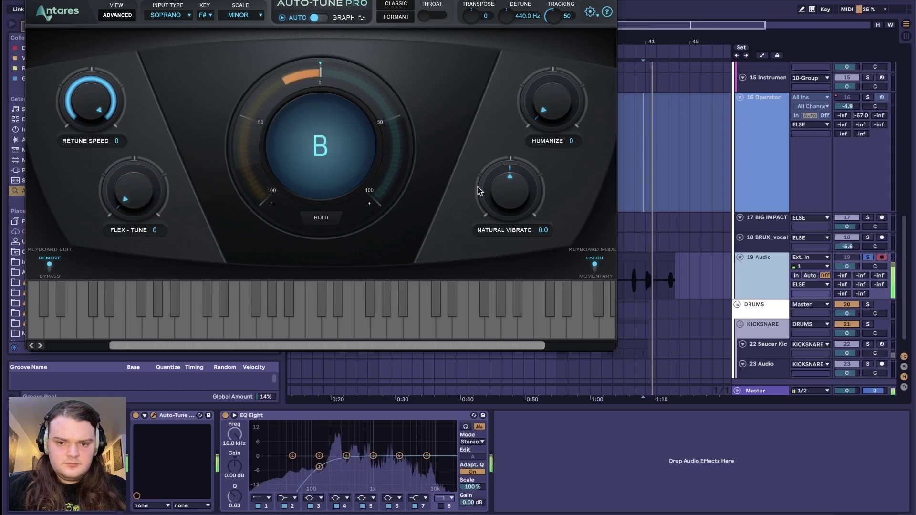
{"action": "left_click_drag", "start_coordinate": [513, 177], "coordinate": [514, 173]}
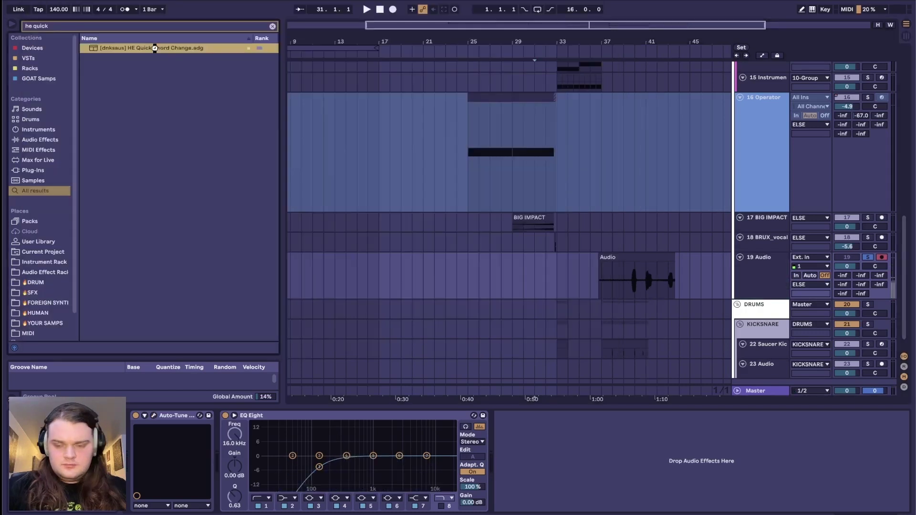
Step: Load the HE Quick Chord Change rack after EQ Eight on the recorded audio track and play it back
{"action": "key", "text": "Return"}
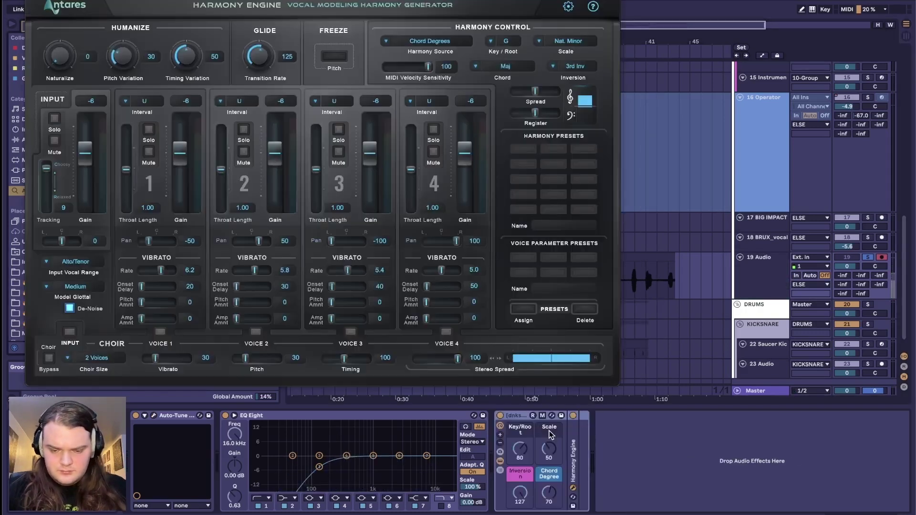
{"action": "key", "text": "space"}
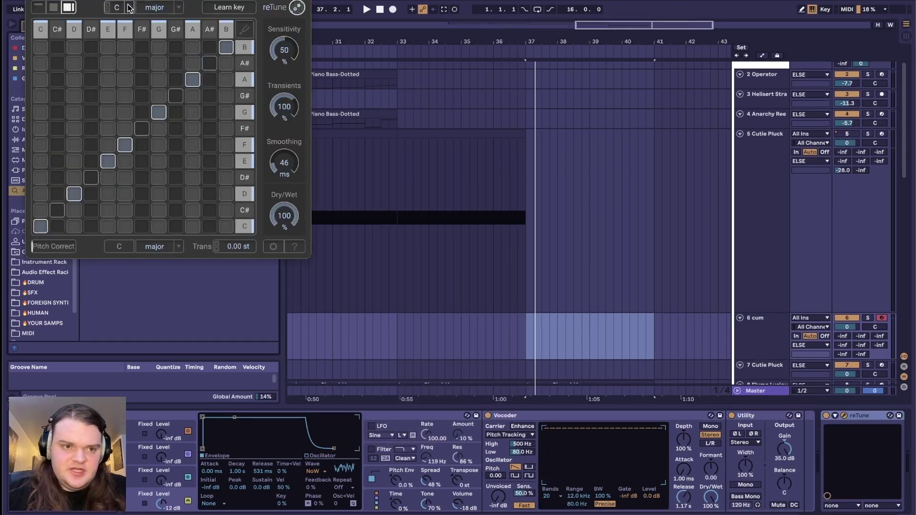
Step: Set reTune to F# minor with Sensitivity at 100%, and switch the Vocoder's carrier to Modulator
{"action": "left_click", "coordinate": [129, 8]}
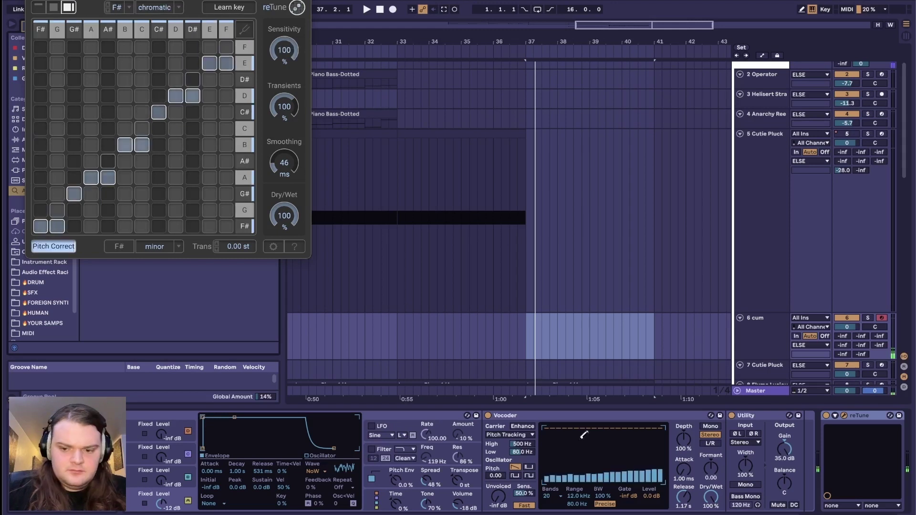
{"action": "scroll", "coordinate": [582, 432], "scroll_direction": "right", "scroll_amount": 2}
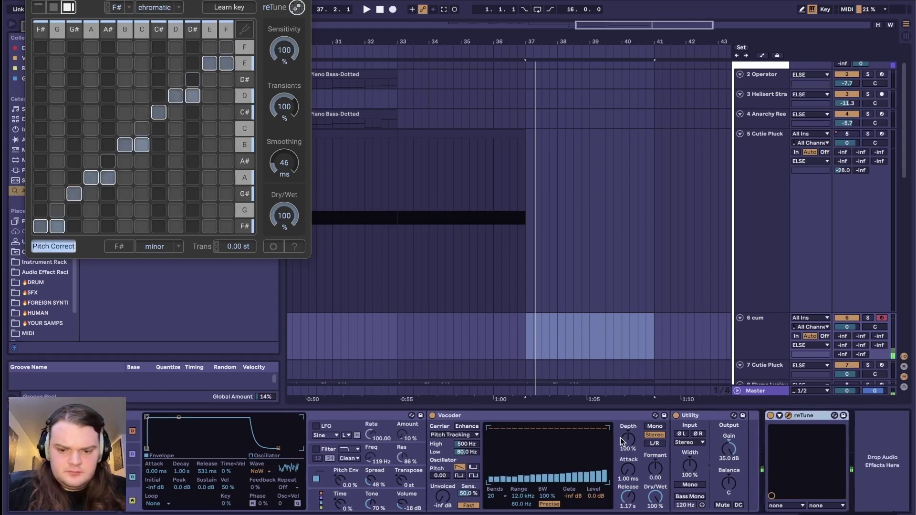
{"action": "left_click", "coordinate": [468, 434]}
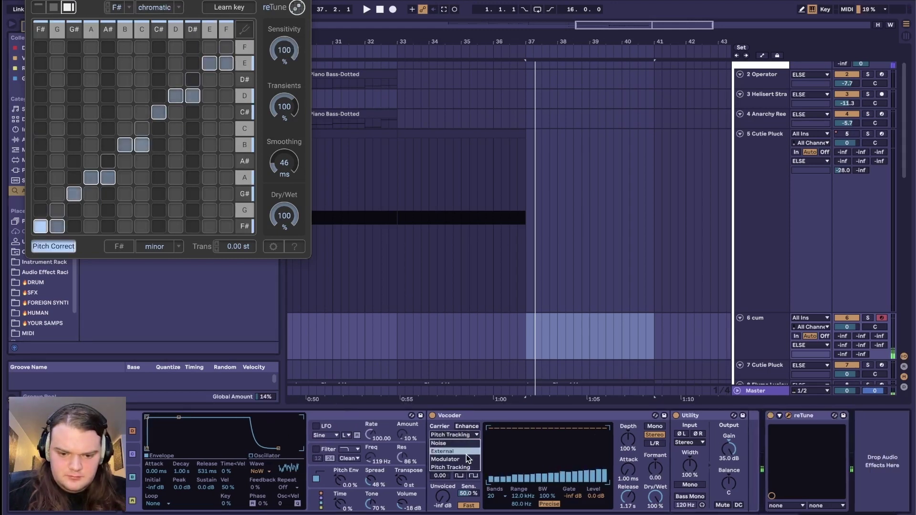
{"action": "left_click", "coordinate": [466, 456]}
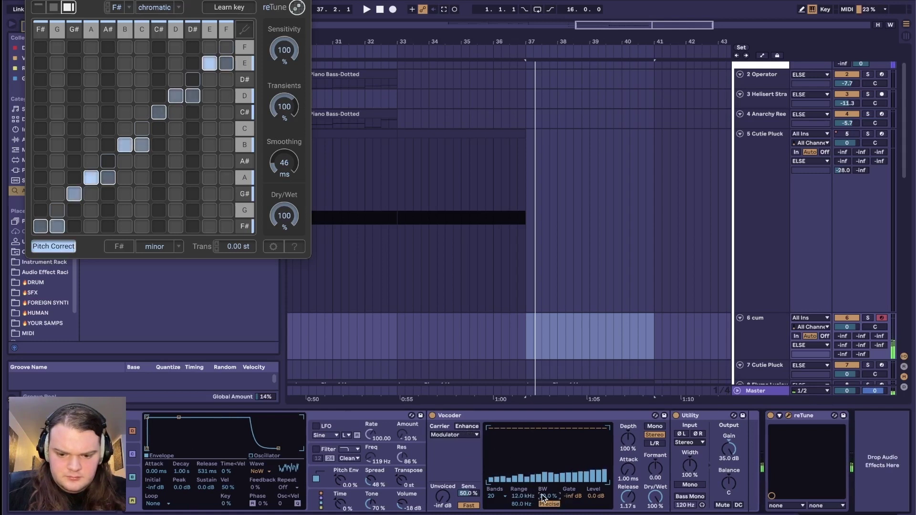
Step: Set the Vocoder to 40 bands, with depth at 49%, gate at -31 dB and release at 43.1 ms
{"action": "left_click", "coordinate": [501, 497]}
{"action": "left_click", "coordinate": [491, 488]}
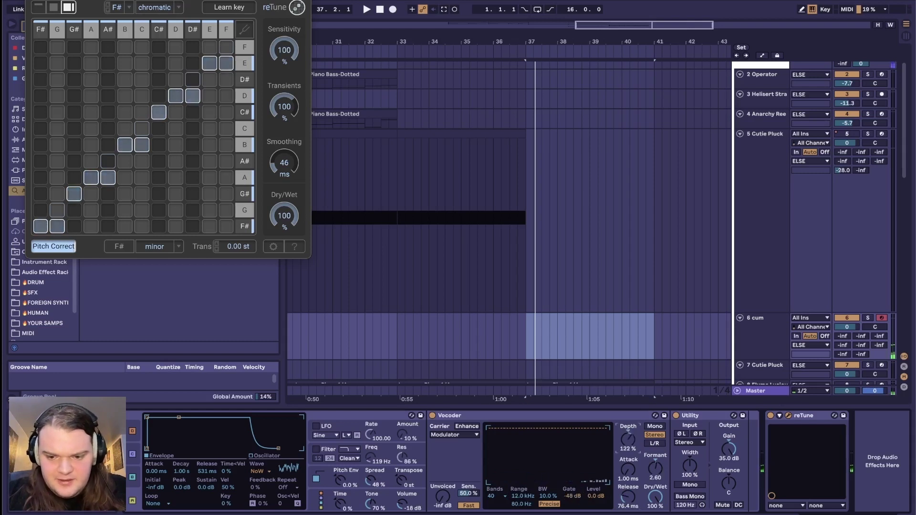
{"action": "left_click_drag", "start_coordinate": [634, 440], "coordinate": [634, 444]}
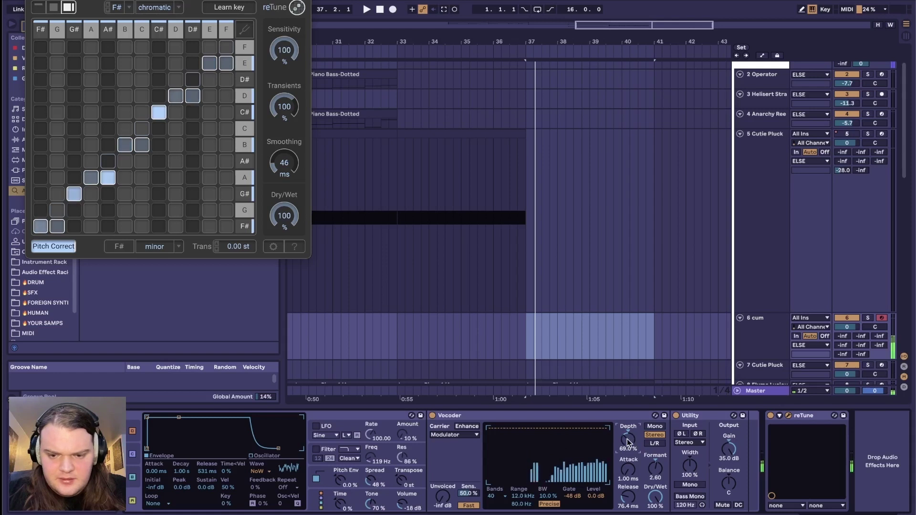
{"action": "left_click", "coordinate": [33, 1]}
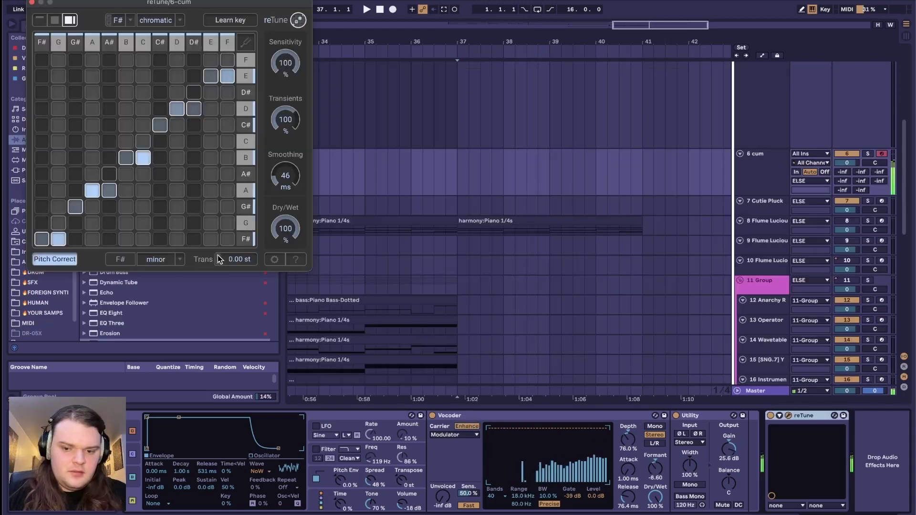
{"action": "left_click_drag", "start_coordinate": [577, 499], "coordinate": [577, 498]}
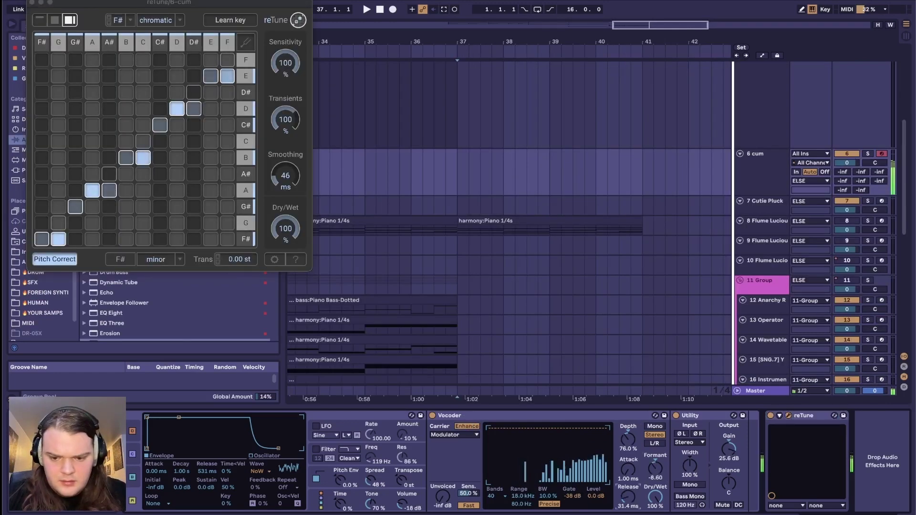
{"action": "left_click_drag", "start_coordinate": [628, 497], "coordinate": [628, 498]}
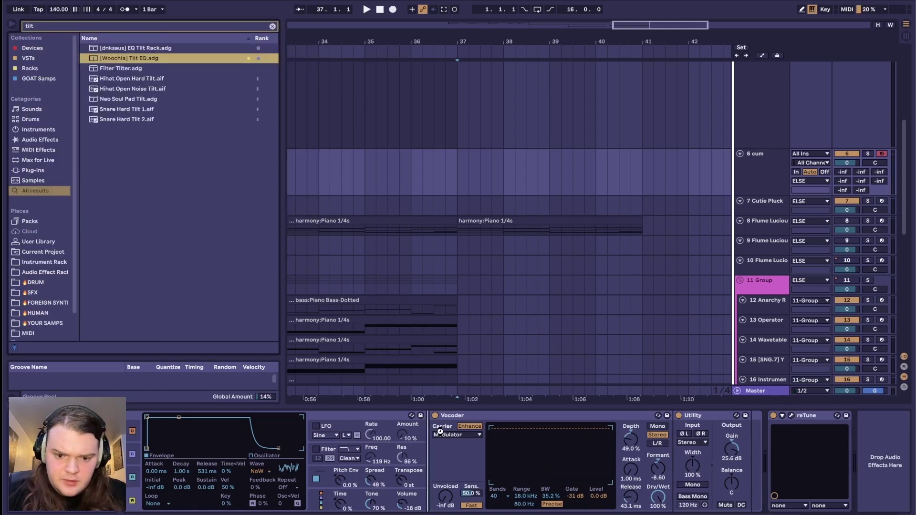
Step: Insert the Tilt EQ rack before the Vocoder and set its Gain to 125 and Freq to 1.27 kHz
{"action": "left_click_drag", "start_coordinate": [129, 58], "coordinate": [454, 451]}
{"action": "scroll", "coordinate": [453, 450], "scroll_direction": "right", "scroll_amount": 2}
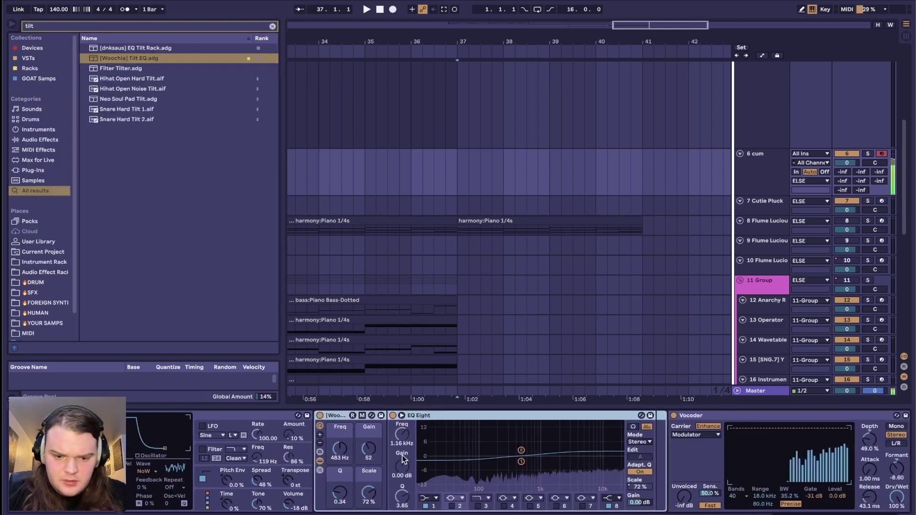
{"action": "left_click_drag", "start_coordinate": [369, 450], "coordinate": [369, 414]}
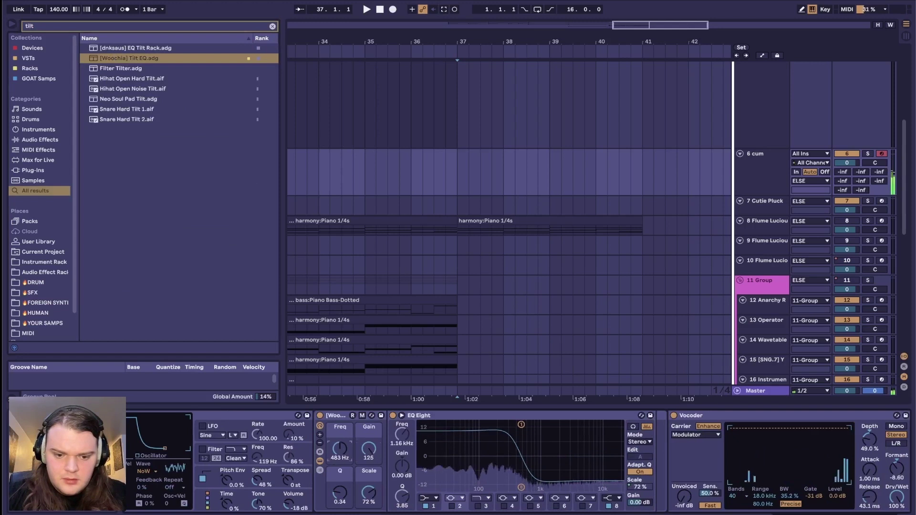
{"action": "left_click_drag", "start_coordinate": [339, 449], "coordinate": [340, 432]}
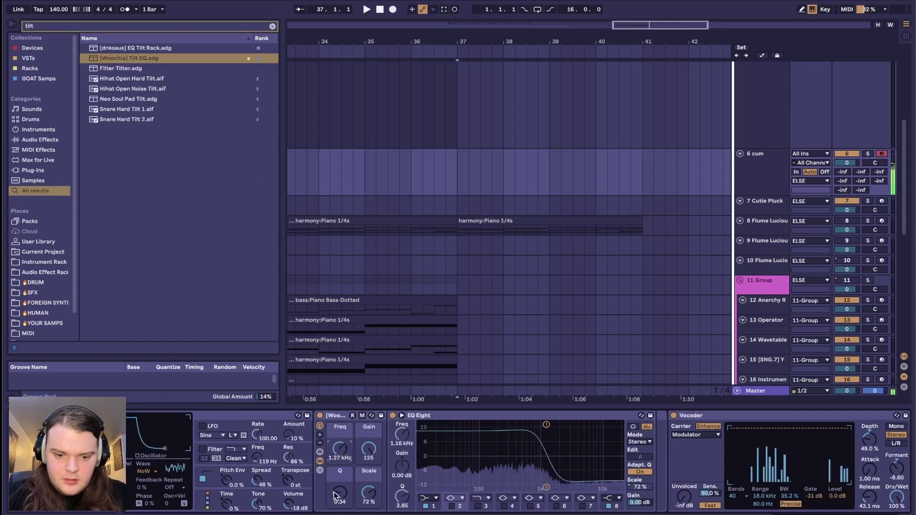
Step: Set the Tilt EQ rack's Q to 0.66 and Freq to 1.83 kHz, and adjust its Scale
{"action": "mouse_move", "coordinate": [335, 496]}
{"action": "left_mouse_down"}
{"action": "mouse_move", "coordinate": [336, 508]}
{"action": "mouse_move", "coordinate": [369, 502]}
{"action": "mouse_move", "coordinate": [336, 482]}
{"action": "left_mouse_up"}
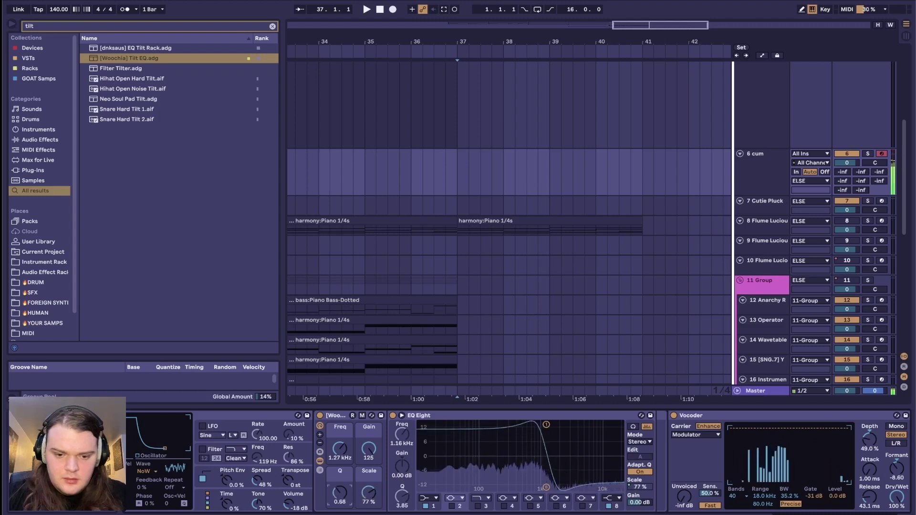
{"action": "left_click_drag", "start_coordinate": [339, 448], "coordinate": [340, 434]}
{"action": "scroll", "coordinate": [456, 471], "scroll_direction": "right", "scroll_amount": 3}
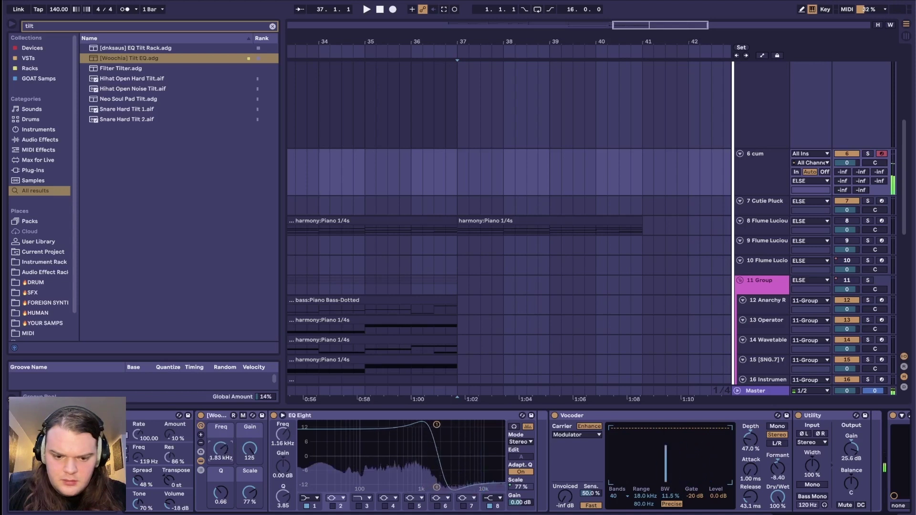
{"action": "left_click_drag", "start_coordinate": [249, 493], "coordinate": [249, 513]}
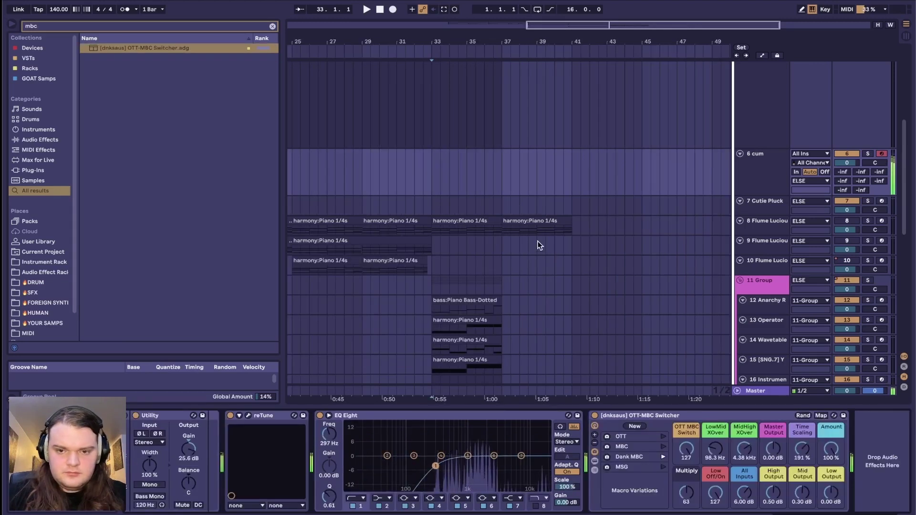
Step: Play the arrangement from bar 33 at a louder system volume and lower track 6's level to -8.6 dB
{"action": "left_click", "coordinate": [500, 186]}
{"action": "key", "text": "space"}
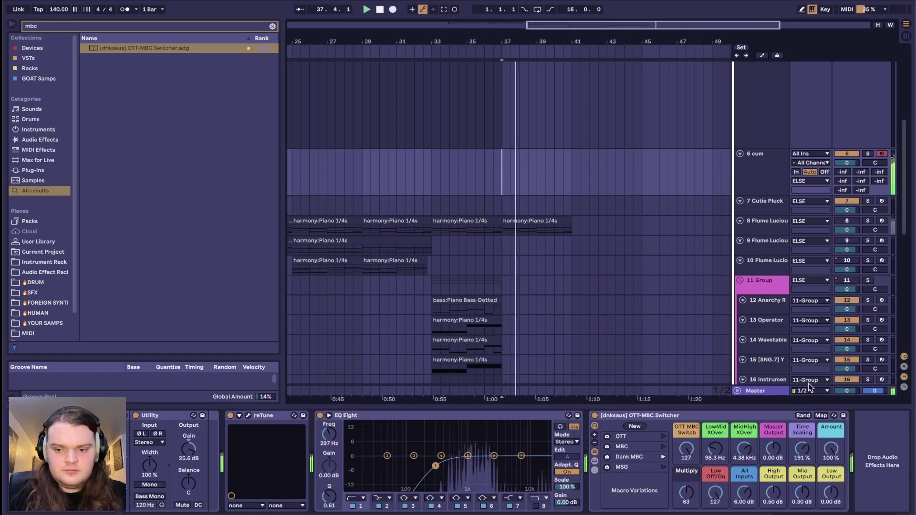
{"action": "left_click", "coordinate": [431, 174]}
{"action": "key", "text": "XF86AudioRaiseVolume"}
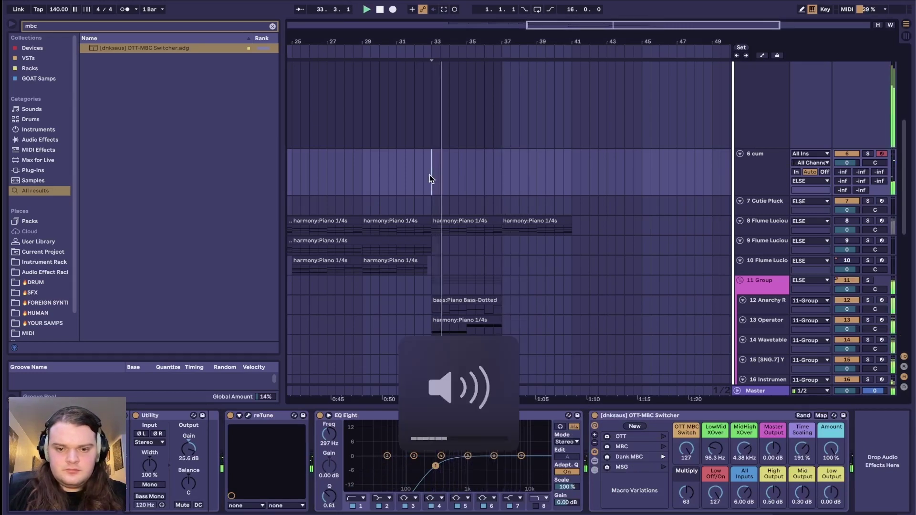
{"action": "key", "text": "XF86AudioRaiseVolume"}
{"action": "key", "text": "XF86AudioRaiseVolume"}
{"action": "key", "text": "XF86AudioRaiseVolume"}
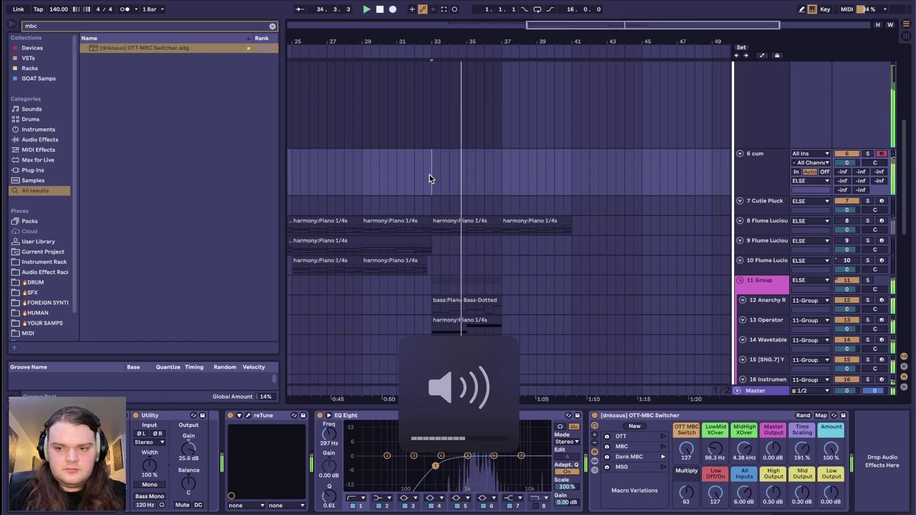
{"action": "key", "text": "XF86AudioLowerVolume"}
{"action": "left_click_drag", "start_coordinate": [848, 163], "coordinate": [849, 183]}
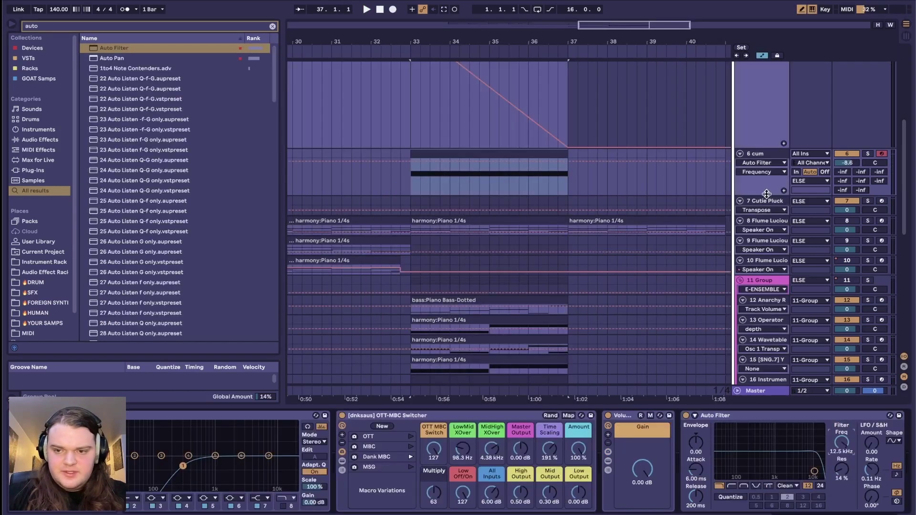
Step: Enlarge track 6's lane and automate its Auto Filter frequency rising from bar 33 to 12.5 kHz before bar 37
{"action": "left_click_drag", "start_coordinate": [766, 194], "coordinate": [767, 267]}
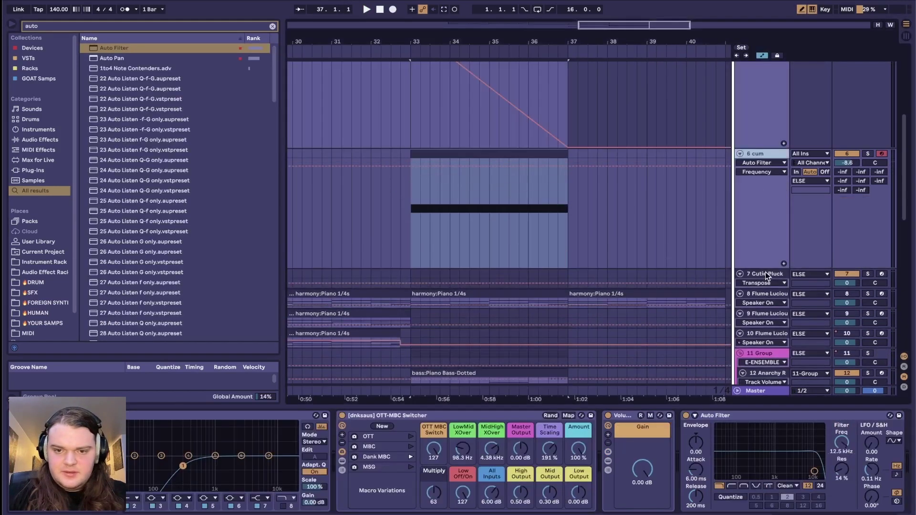
{"action": "key", "text": "space"}
{"action": "left_click", "coordinate": [551, 167]}
{"action": "left_click_drag", "start_coordinate": [532, 167], "coordinate": [412, 268]}
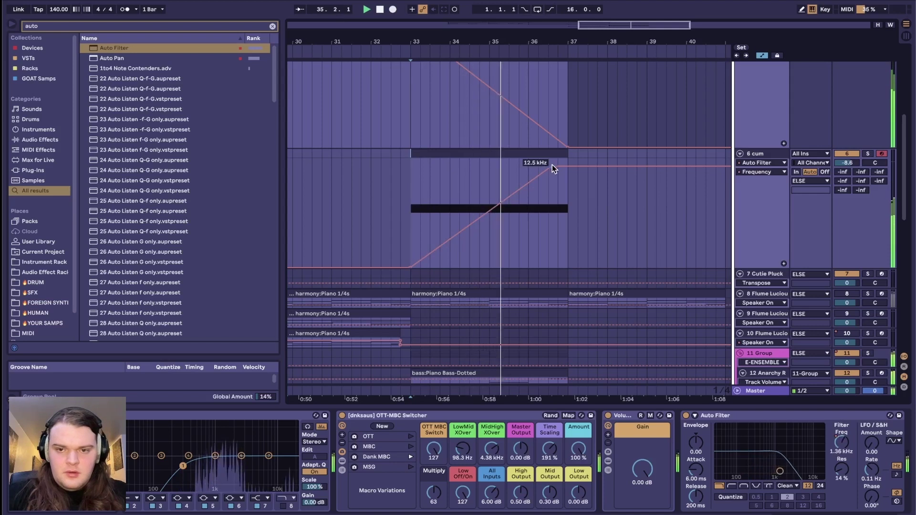
{"action": "mouse_move", "coordinate": [548, 166]}
{"action": "left_mouse_down"}
{"action": "mouse_move", "coordinate": [550, 191]}
{"action": "mouse_move", "coordinate": [551, 175]}
{"action": "left_mouse_up"}
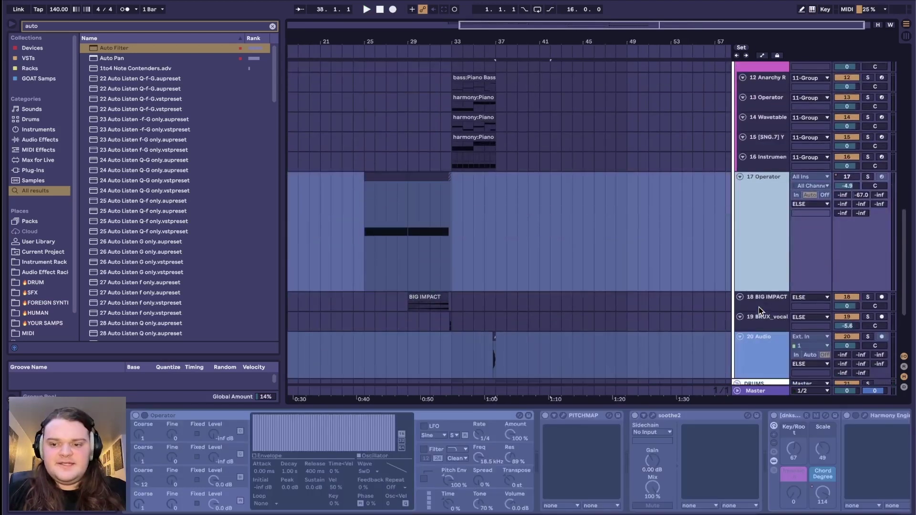
Step: Insert a new MIDI track after the BRUX vocal track and load Operator on it
{"action": "scroll", "coordinate": [759, 307], "scroll_direction": "down", "scroll_amount": 1}
{"action": "left_click", "coordinate": [763, 311]}
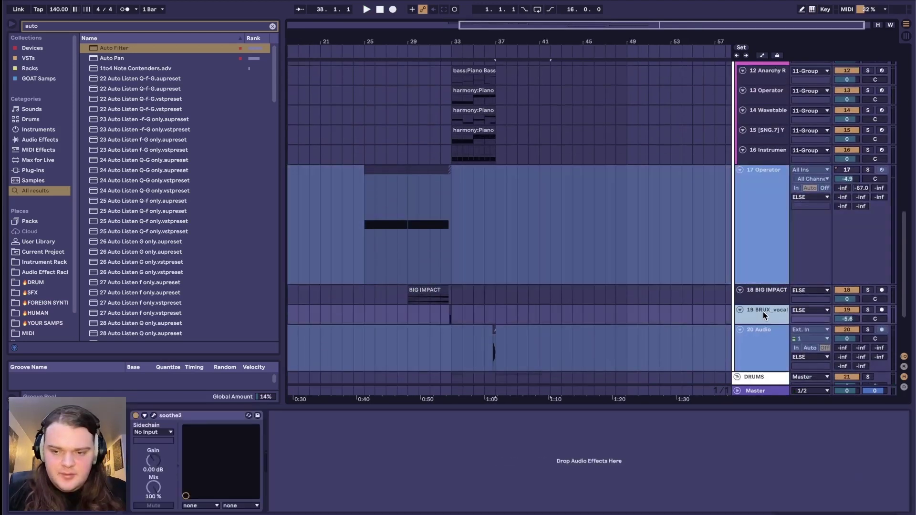
{"action": "key", "text": "ctrl+shift+t"}
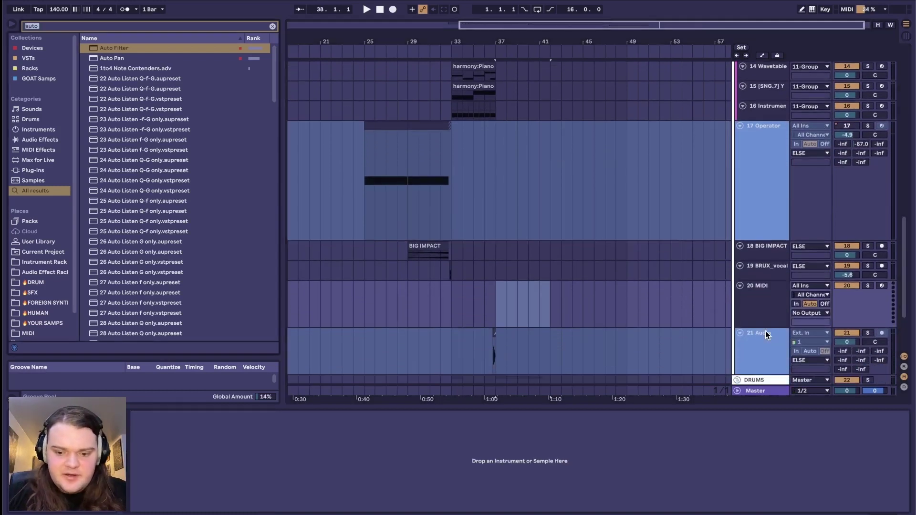
{"action": "type", "text": "oper"}
{"action": "key", "text": "Return"}
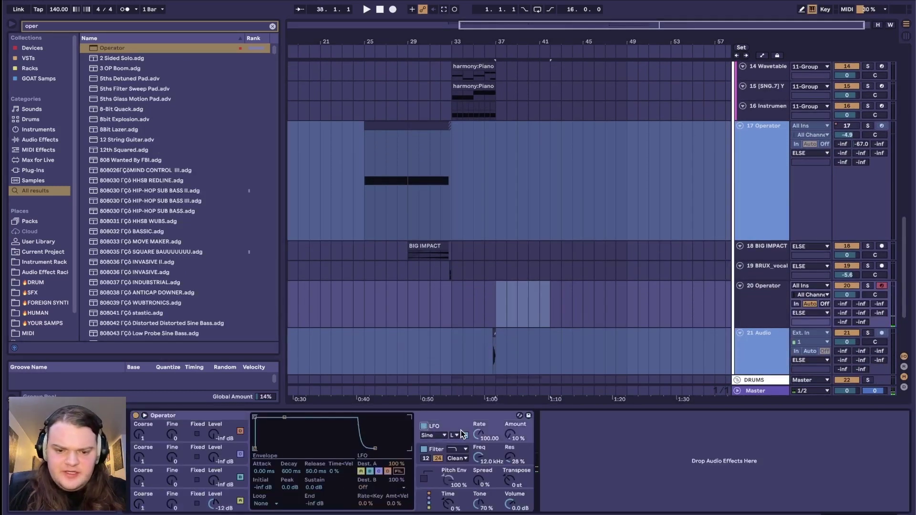
Step: Set Operator's oscillator A to 0 dB, oscillator B to -24 dB and LFO rate to 71.56, and raise the filter resonance
{"action": "left_click_drag", "start_coordinate": [214, 503], "coordinate": [214, 489]}
{"action": "left_click_drag", "start_coordinate": [495, 432], "coordinate": [495, 441]}
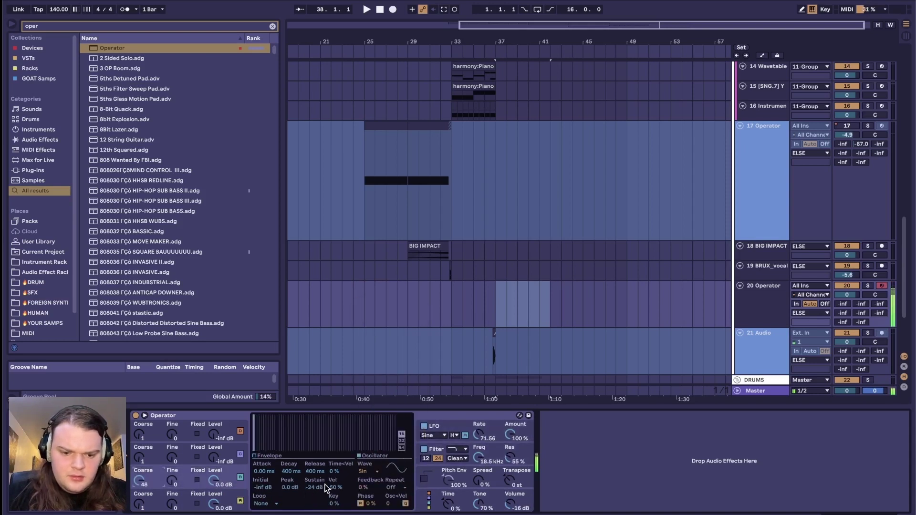
{"action": "left_click_drag", "start_coordinate": [214, 483], "coordinate": [213, 479]}
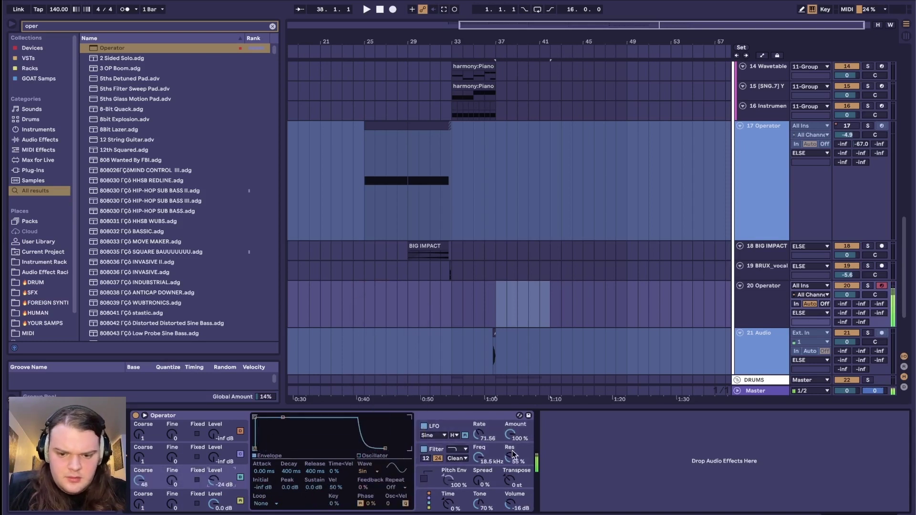
{"action": "left_click_drag", "start_coordinate": [511, 457], "coordinate": [511, 449]}
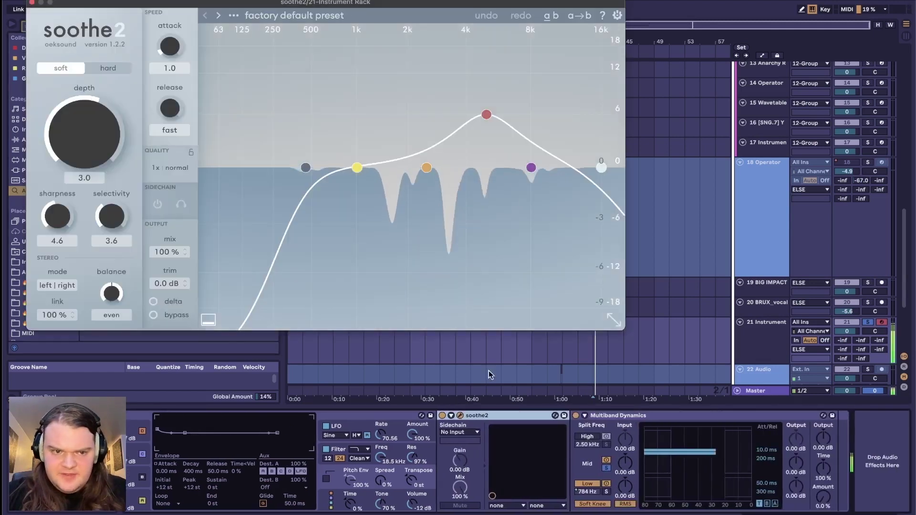
Step: Compare soothe2's hard mode with soft, keep soft, and set its sidechain input to Morph ex
{"action": "left_click", "coordinate": [109, 68]}
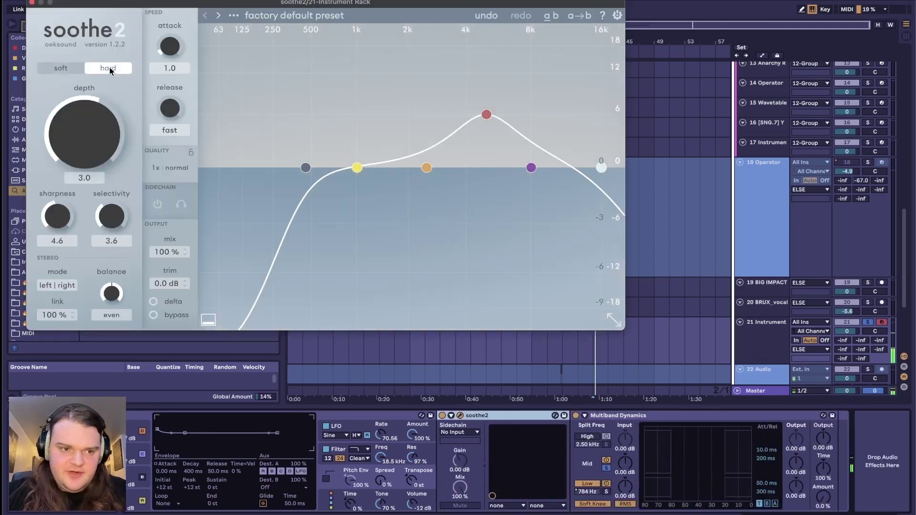
{"action": "left_click", "coordinate": [60, 68]}
{"action": "left_click", "coordinate": [477, 432]}
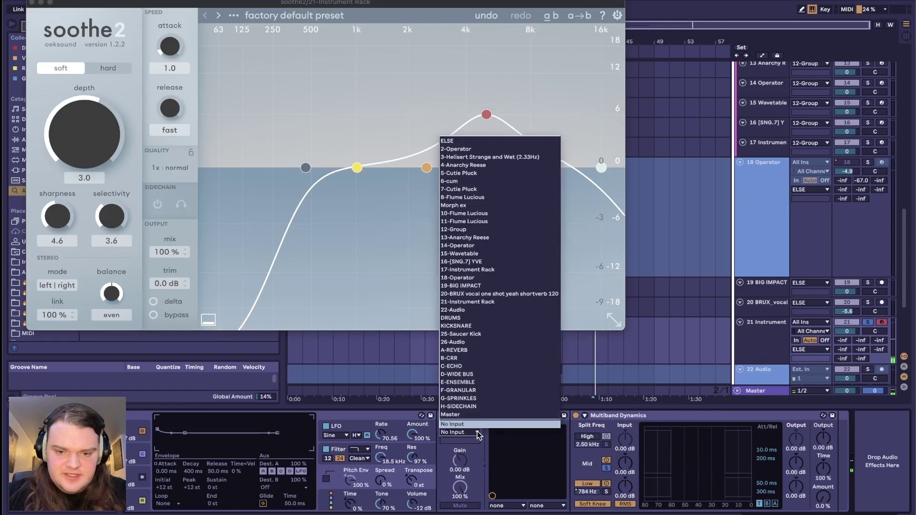
{"action": "left_click", "coordinate": [453, 205]}
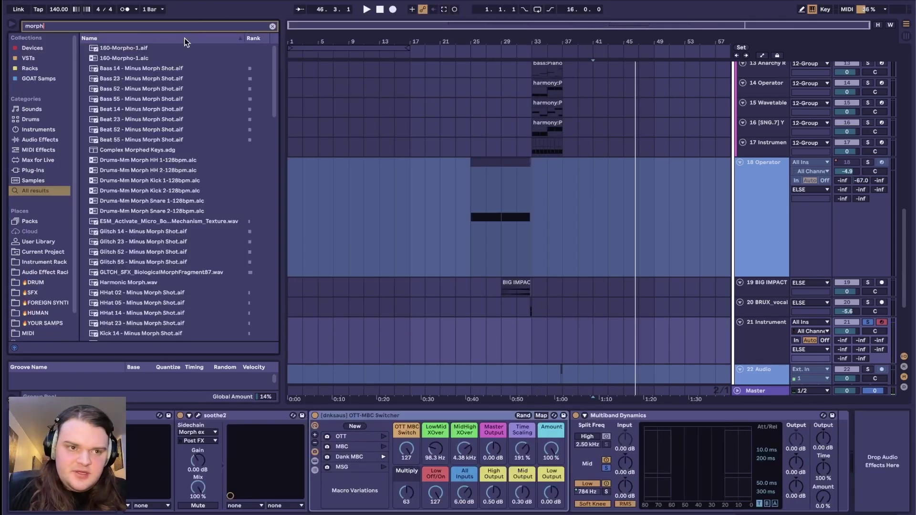
Step: Load MORPH SC after the OTT-MBC Switcher and set its sidechain input to Morph ex
{"action": "key", "text": "BackSpace"}
{"action": "type", "text": "h sc"}
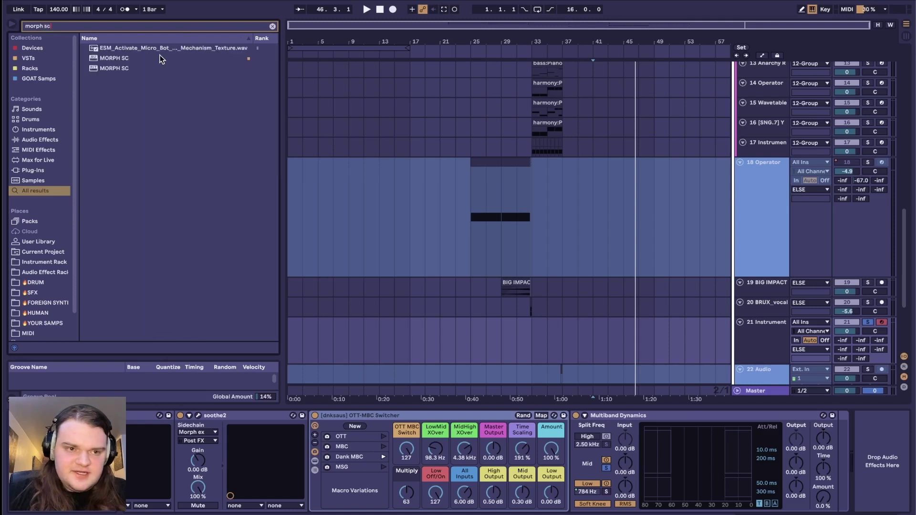
{"action": "double_click", "coordinate": [130, 59]}
{"action": "left_click", "coordinate": [593, 432]}
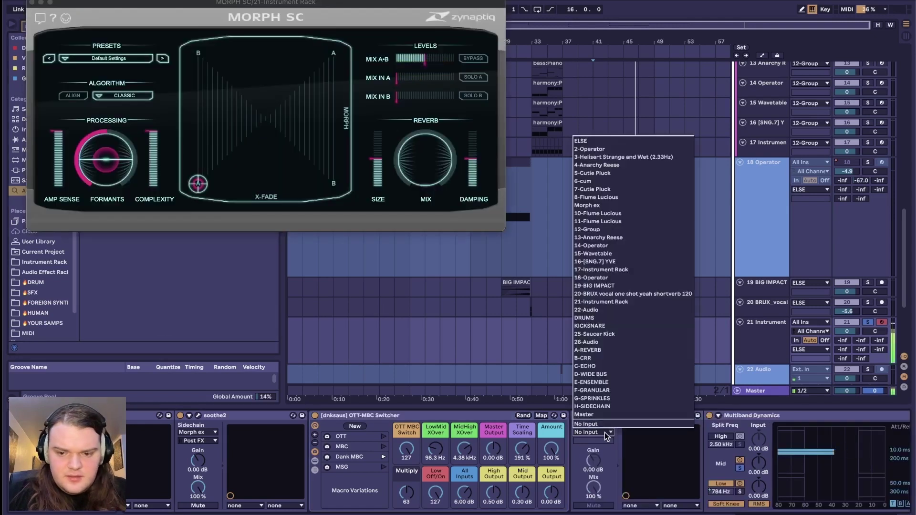
{"action": "left_click", "coordinate": [630, 196]}
Step: Adjust the MORPH SC point around morph 0.24 and X-fade 0.98, and set Operator's LFO rate to 46.63
{"action": "left_click_drag", "start_coordinate": [331, 2], "coordinate": [440, 49]}
{"action": "mouse_move", "coordinate": [314, 233]}
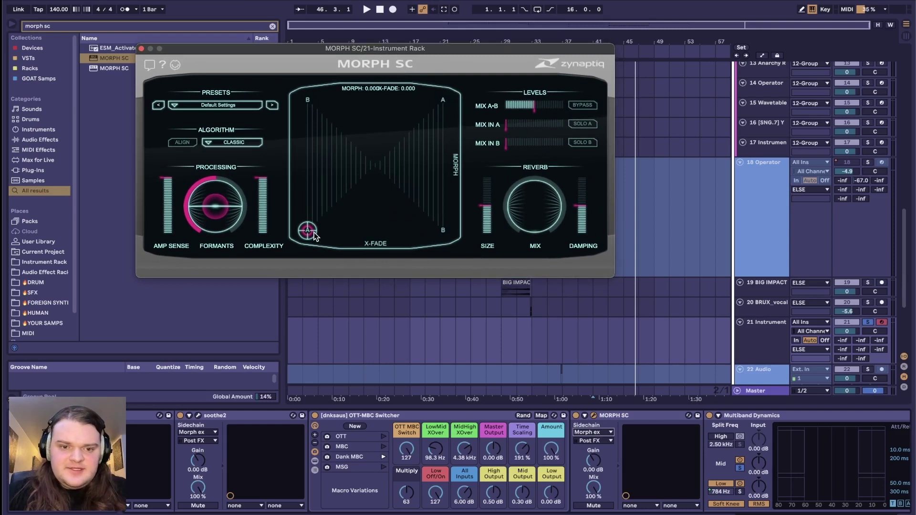
{"action": "left_click_drag", "start_coordinate": [314, 233], "coordinate": [340, 179]}
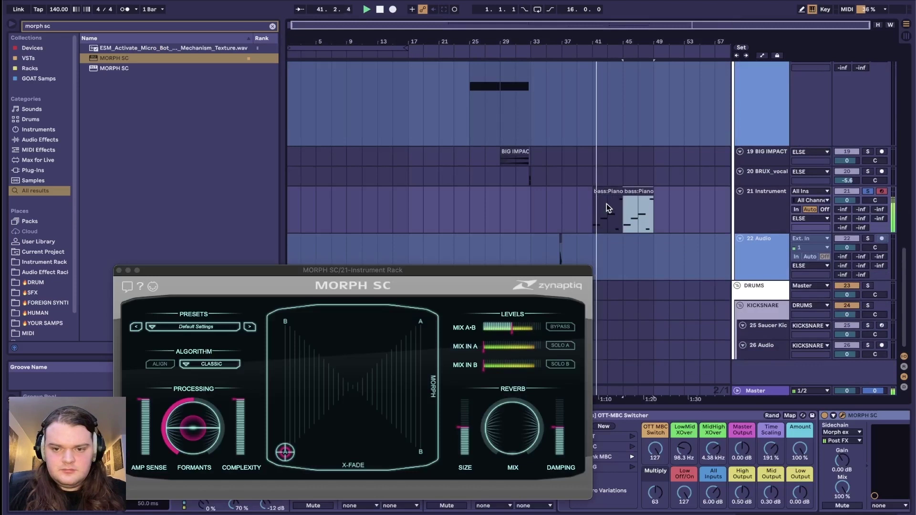
{"action": "left_click_drag", "start_coordinate": [568, 274], "coordinate": [556, 147]}
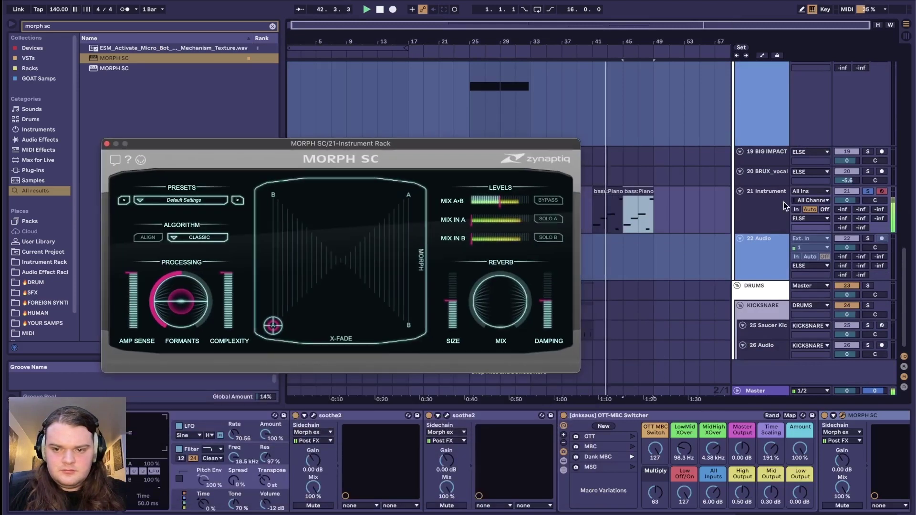
{"action": "left_click_drag", "start_coordinate": [320, 301], "coordinate": [289, 236]}
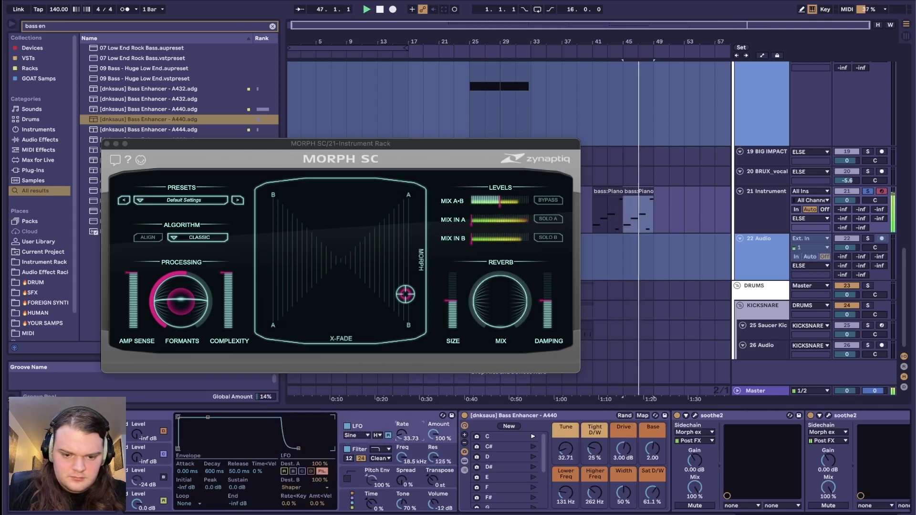
{"action": "left_click_drag", "start_coordinate": [402, 434], "coordinate": [401, 438]}
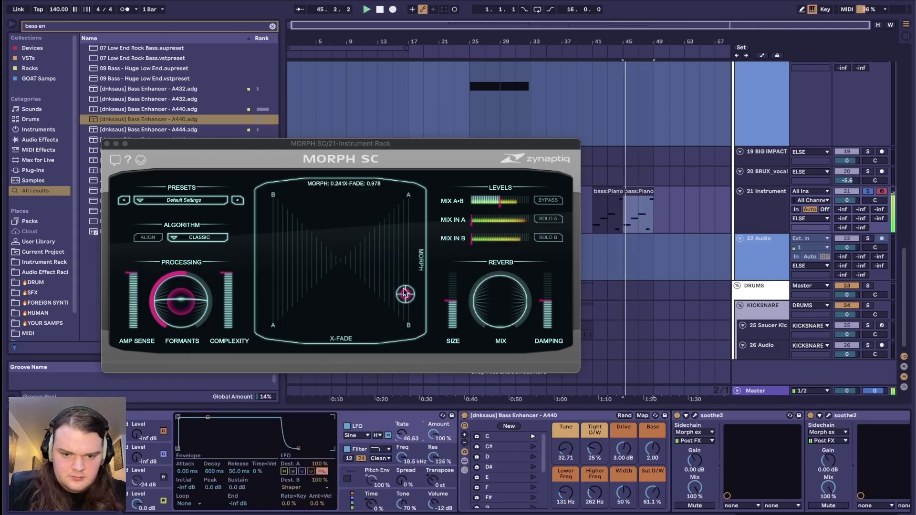
{"action": "mouse_move", "coordinate": [404, 286]}
{"action": "left_mouse_down"}
{"action": "mouse_move", "coordinate": [370, 254]}
{"action": "mouse_move", "coordinate": [402, 258]}
{"action": "mouse_move", "coordinate": [395, 270]}
{"action": "mouse_move", "coordinate": [293, 247]}
{"action": "mouse_move", "coordinate": [285, 224]}
{"action": "mouse_move", "coordinate": [396, 278]}
{"action": "left_mouse_up"}
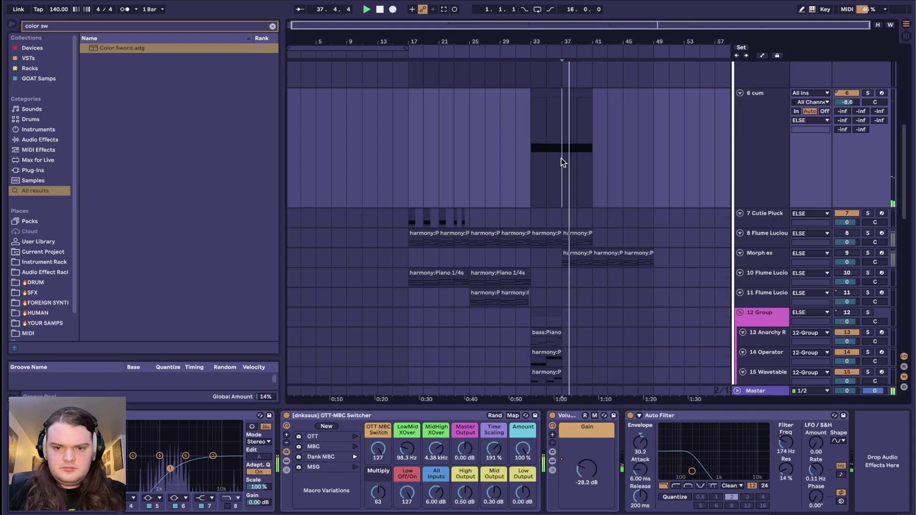
Step: Duplicate the bar 33 to 37 section of track 6's clip until it extends to bar 49
{"action": "left_click_drag", "start_coordinate": [561, 158], "coordinate": [532, 159]}
{"action": "key", "text": "ctrl+d"}
{"action": "key", "text": "ctrl+d"}
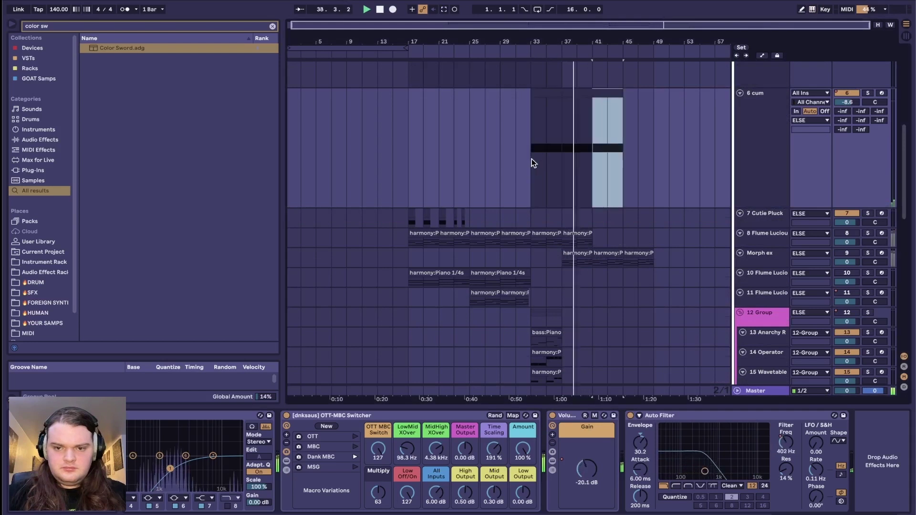
{"action": "key", "text": "ctrl+d"}
Step: Examine the Color Sword track's effect chain and bass clip during playback
{"action": "scroll", "coordinate": [531, 159], "scroll_direction": "down", "scroll_amount": 3}
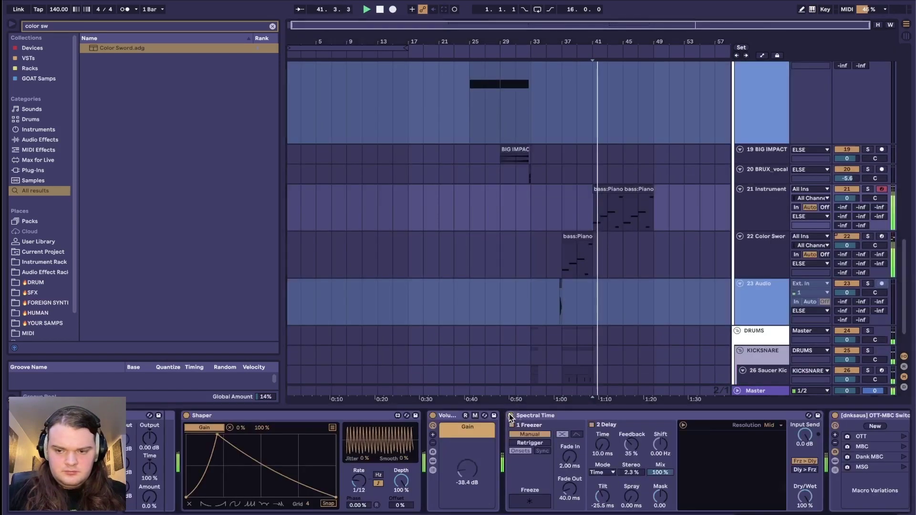
{"action": "left_click", "coordinate": [752, 246]}
{"action": "left_click", "coordinate": [572, 271]}
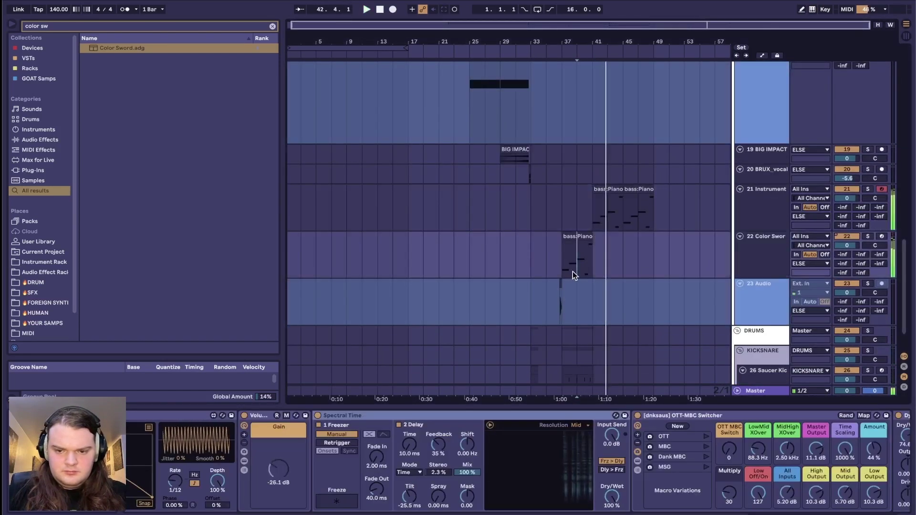
{"action": "left_click", "coordinate": [522, 228]}
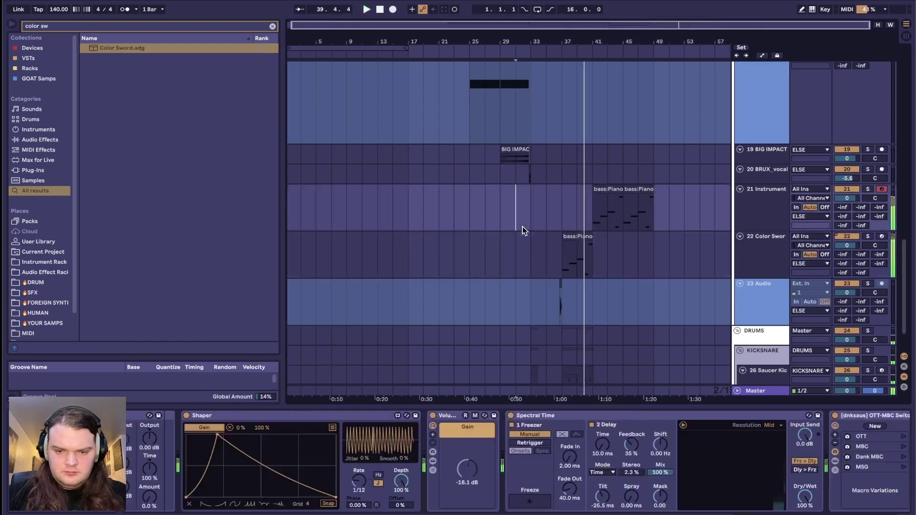
{"action": "scroll", "coordinate": [522, 227], "scroll_direction": "up", "scroll_amount": 1}
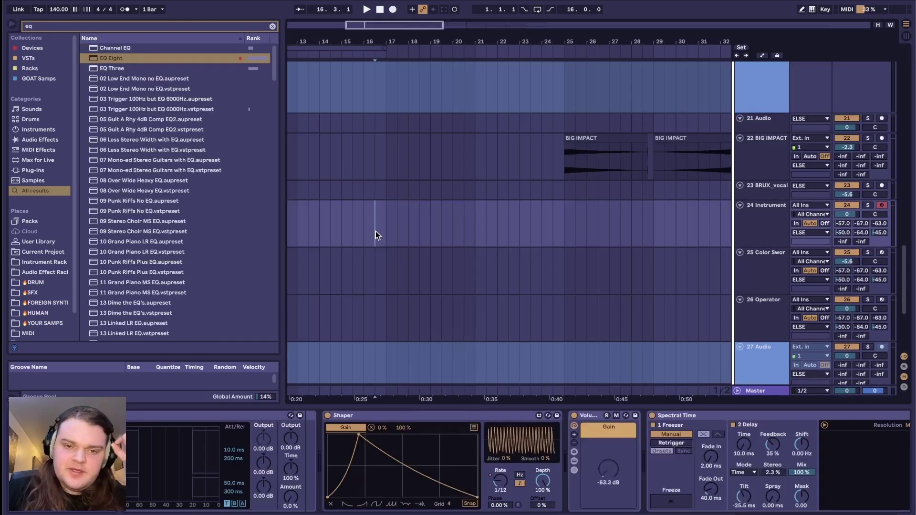
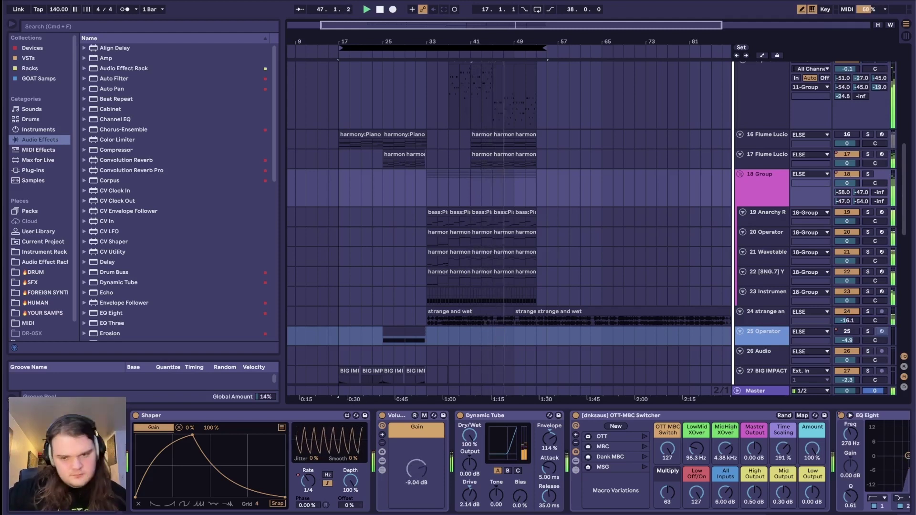
{"action": "scroll", "coordinate": [636, 246], "scroll_direction": "down", "scroll_amount": 1}
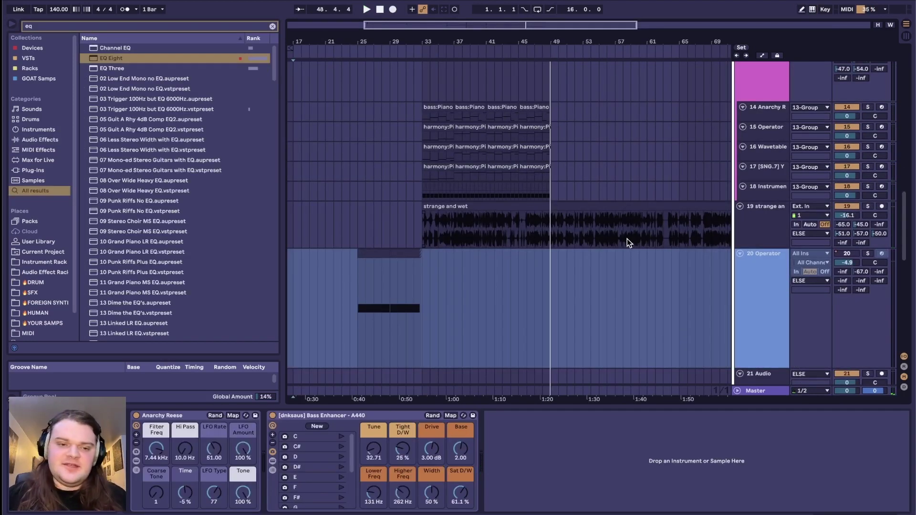
{"action": "scroll", "coordinate": [513, 125], "scroll_direction": "down", "scroll_amount": 1}
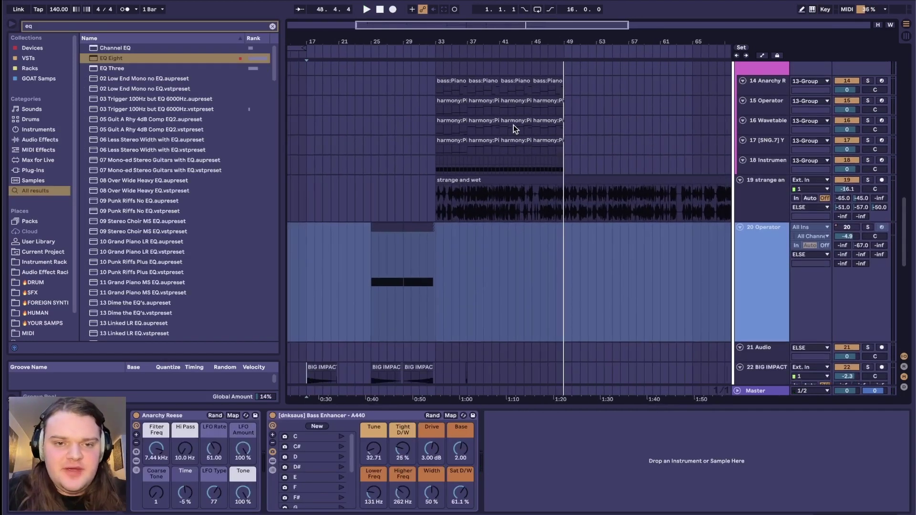
{"action": "scroll", "coordinate": [513, 125], "scroll_direction": "left", "scroll_amount": 3}
{"action": "scroll", "coordinate": [514, 125], "scroll_direction": "up", "scroll_amount": 1}
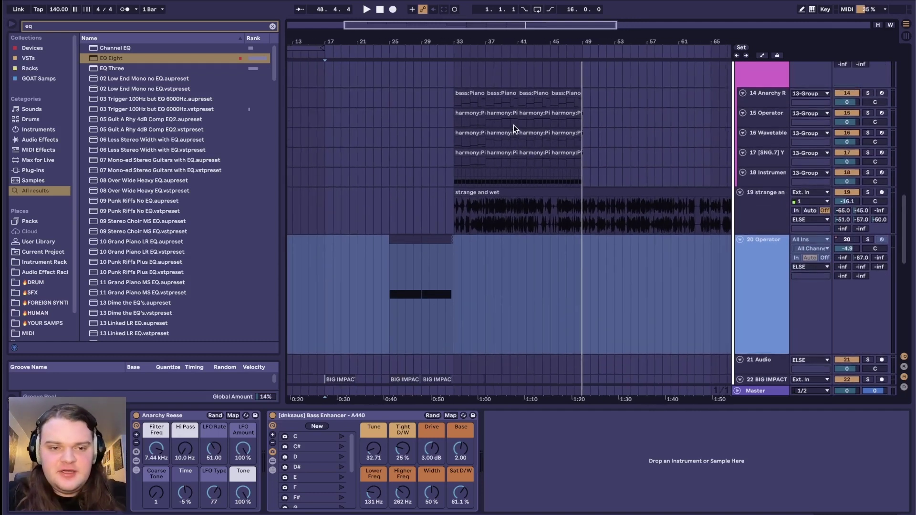